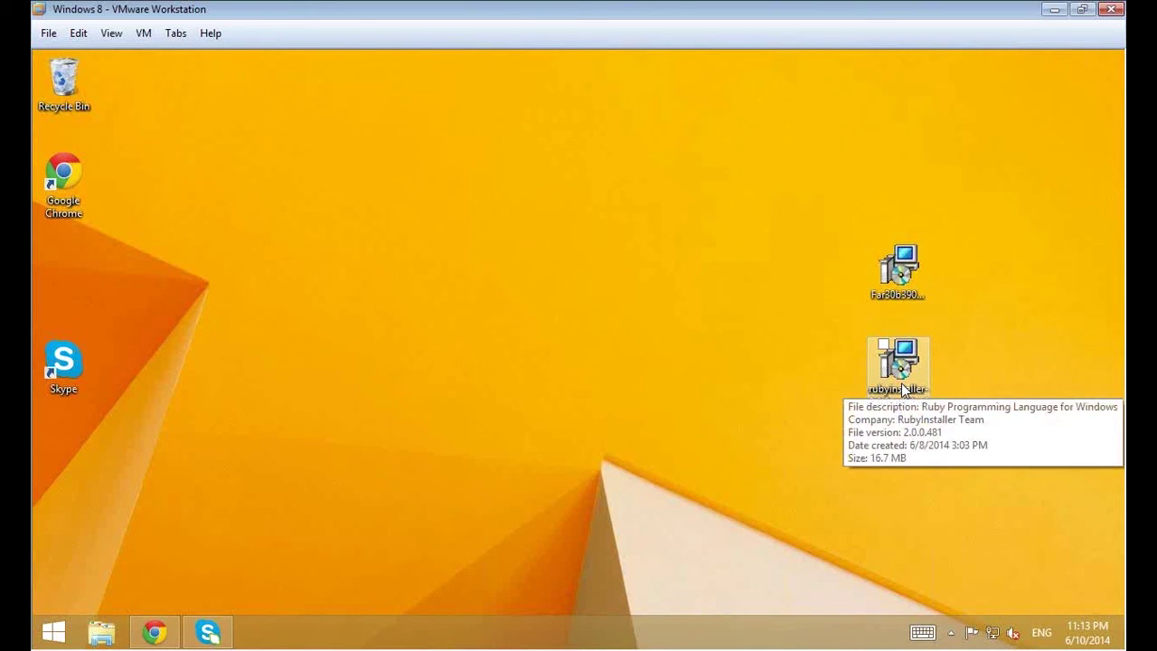
# Start the Ruby installer from the desktop in English and accept its license agreement.
pyautogui.doubleClick(901, 382)
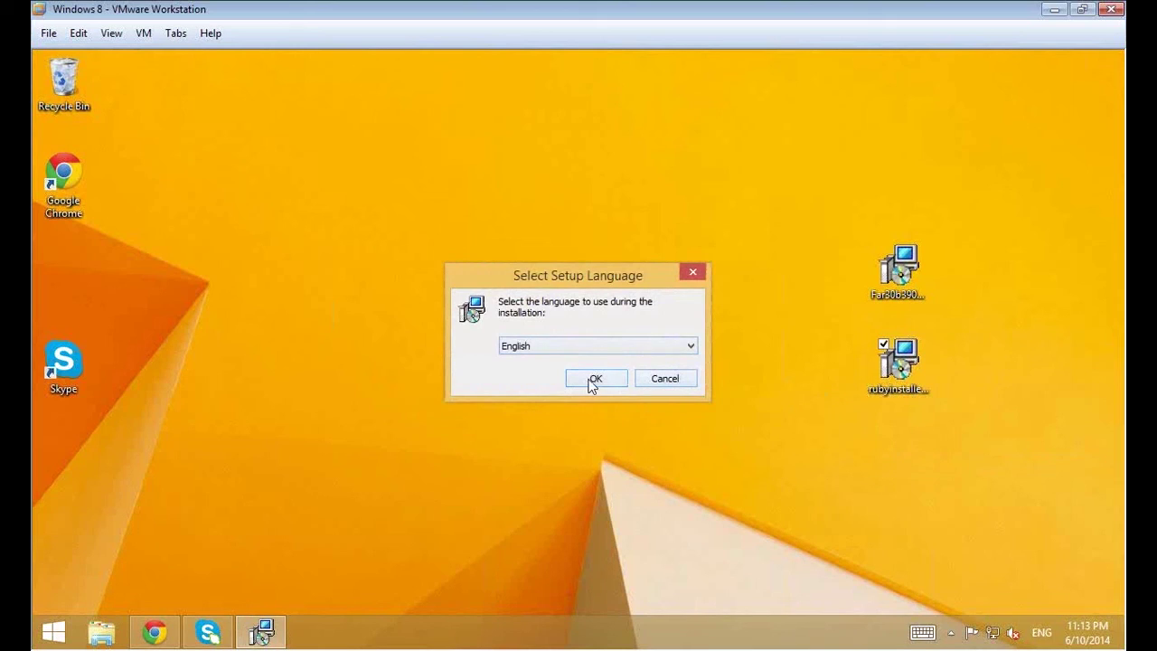
pyautogui.click(594, 380)
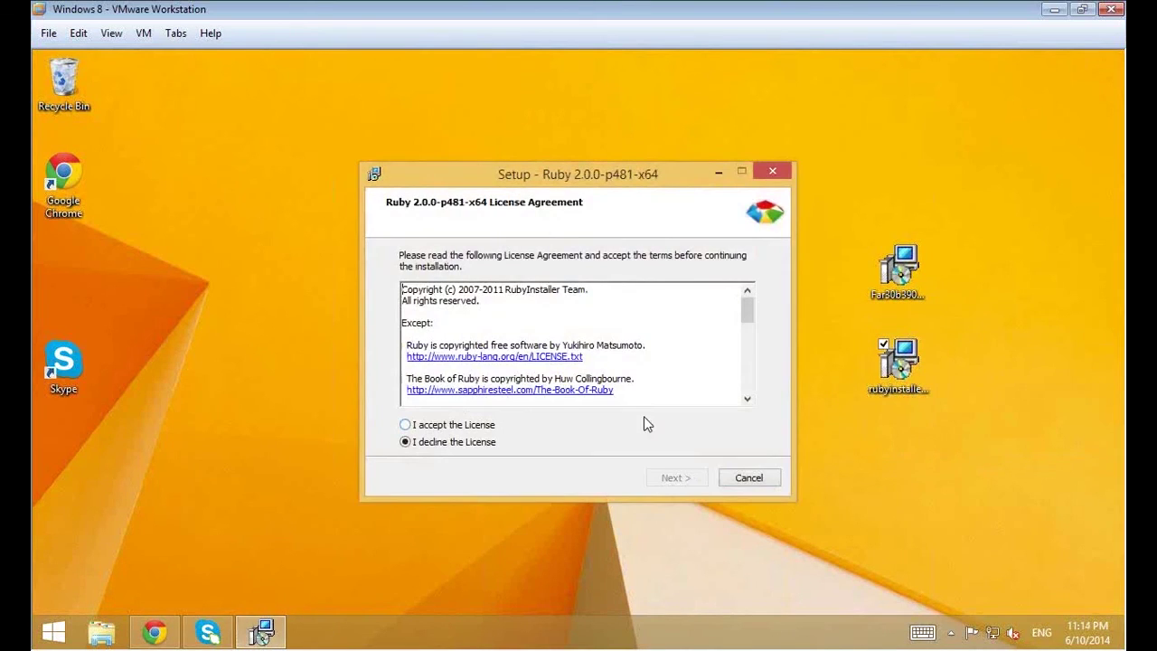
pyautogui.click(479, 425)
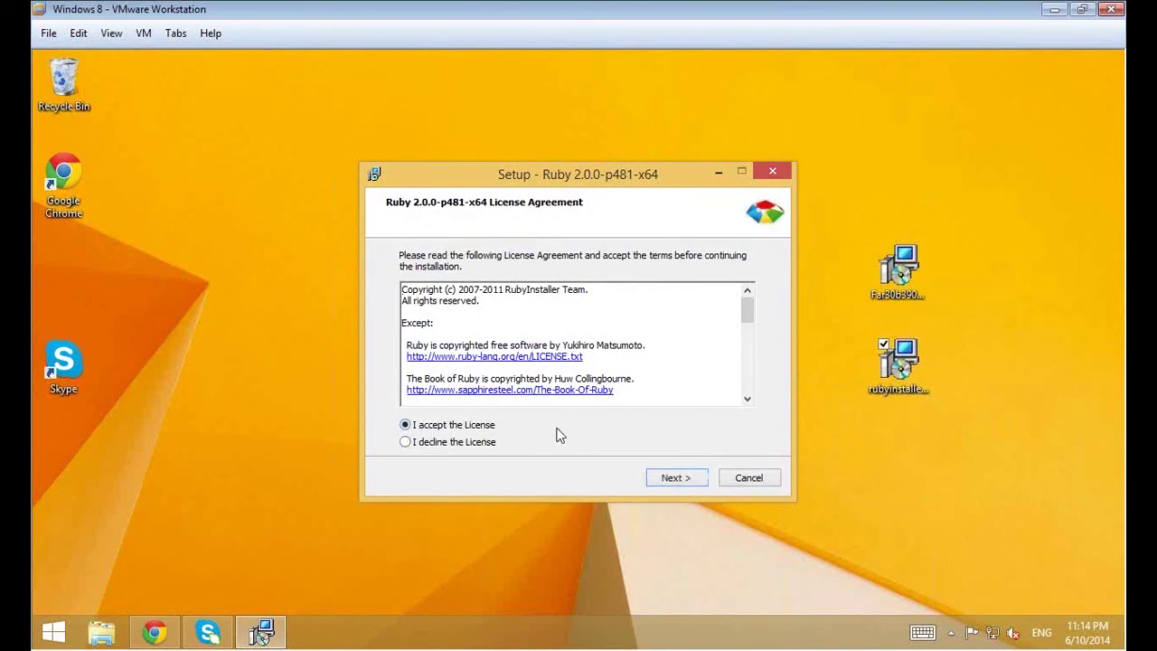
pyautogui.click(679, 478)
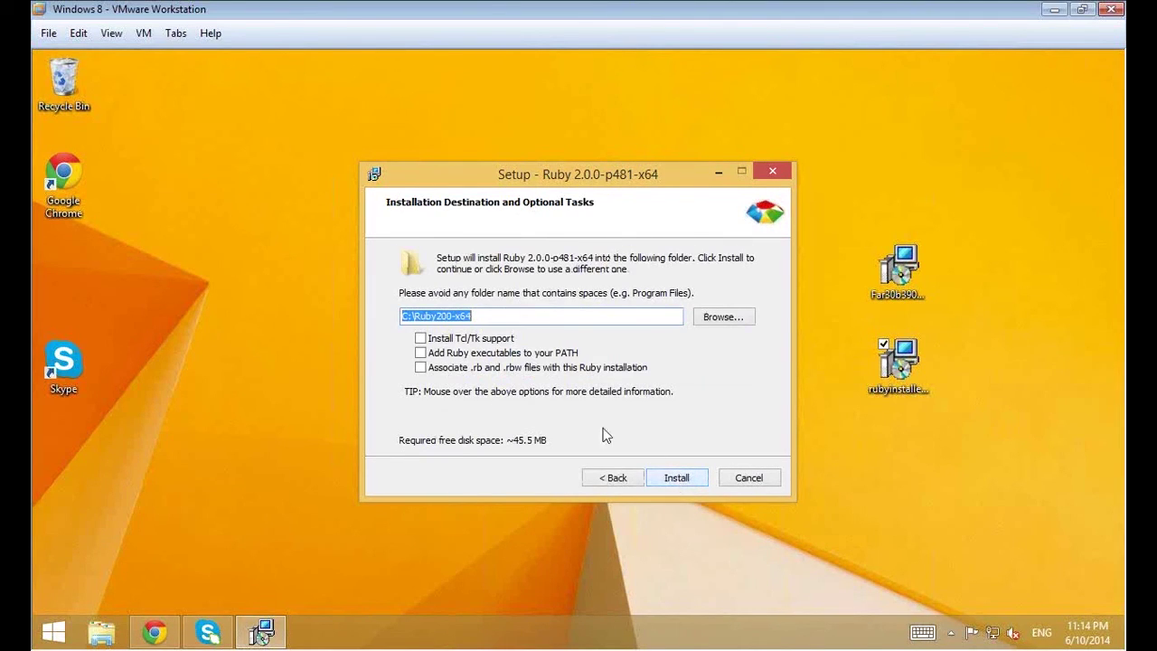
# Install Ruby in C:\Ruby200-x64 with its executables added to the PATH, and finish the setup.
pyautogui.click(530, 358)
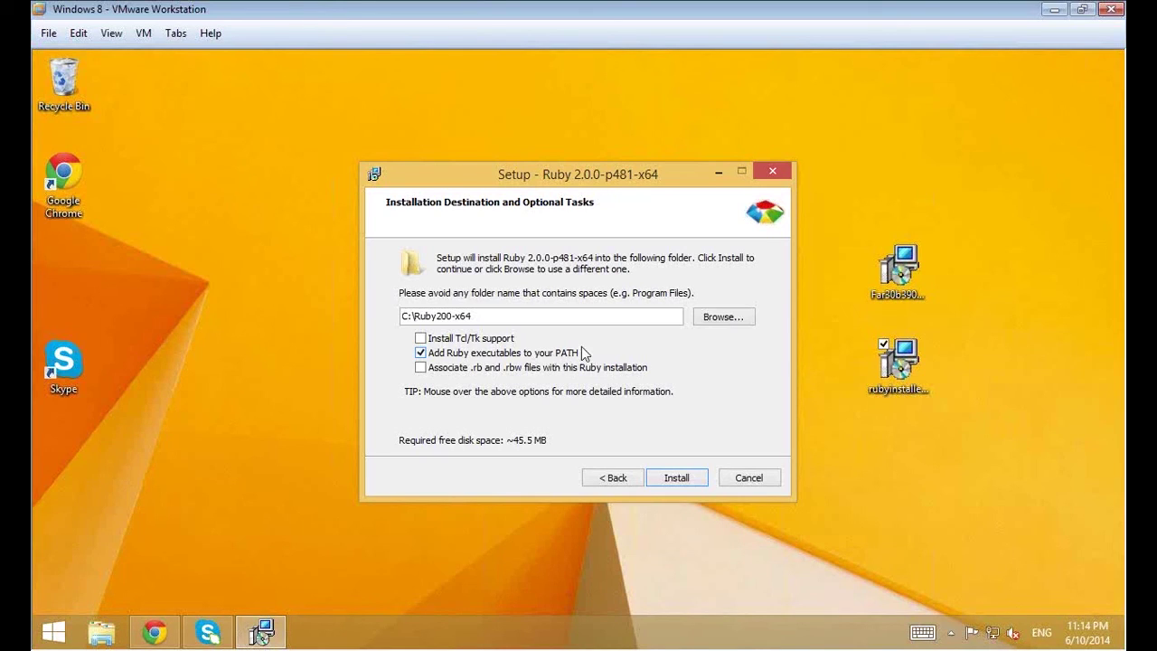
pyautogui.moveTo(592, 365)
pyautogui.moveTo(533, 361)
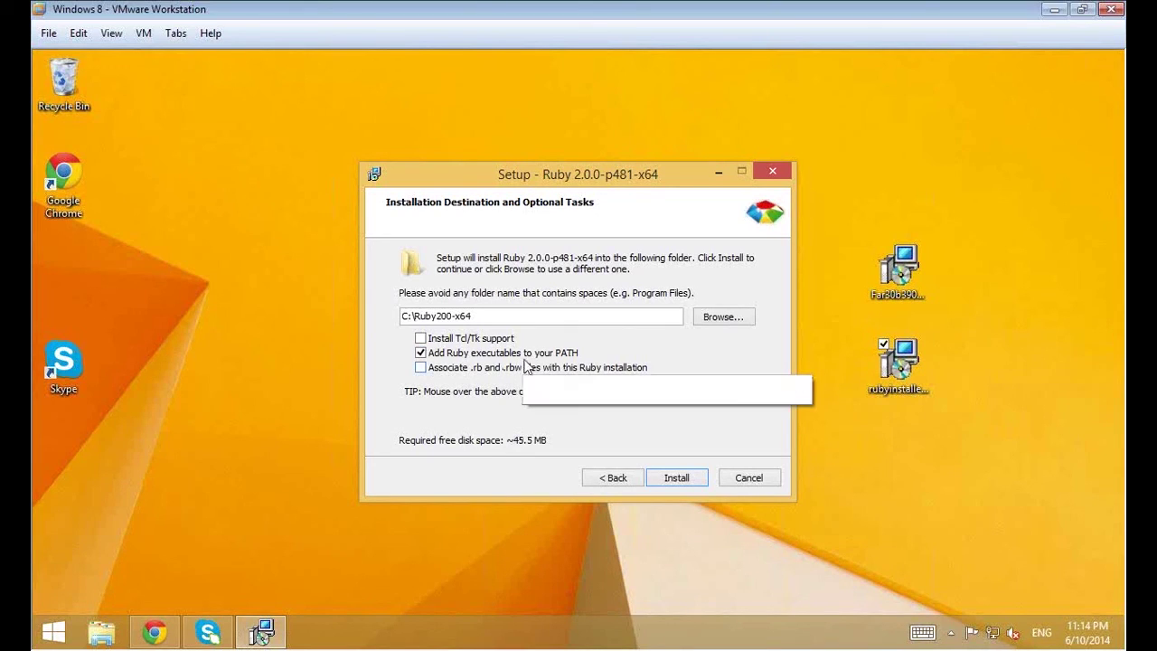
pyautogui.click(680, 477)
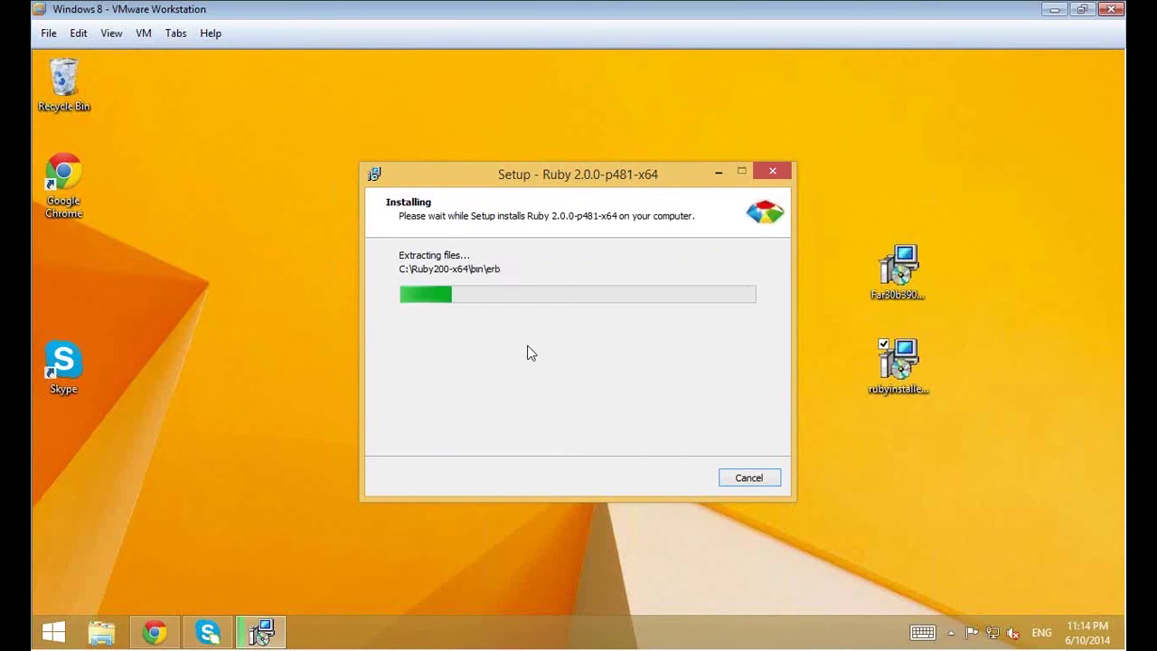
pyautogui.moveTo(207, 631)
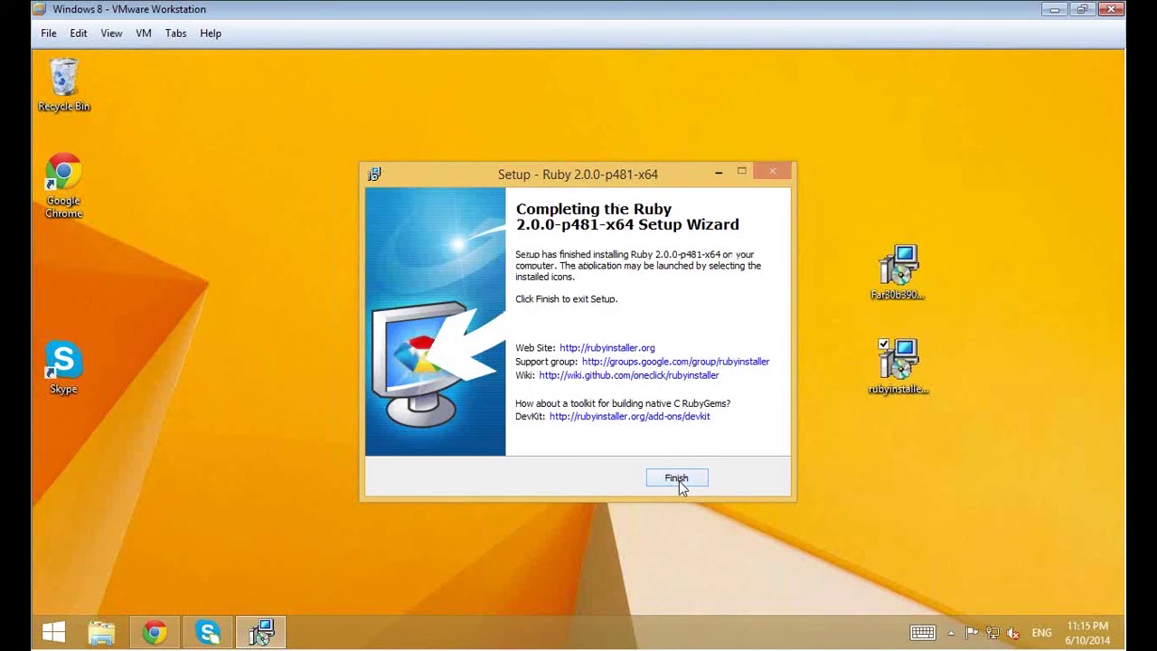
pyautogui.click(679, 480)
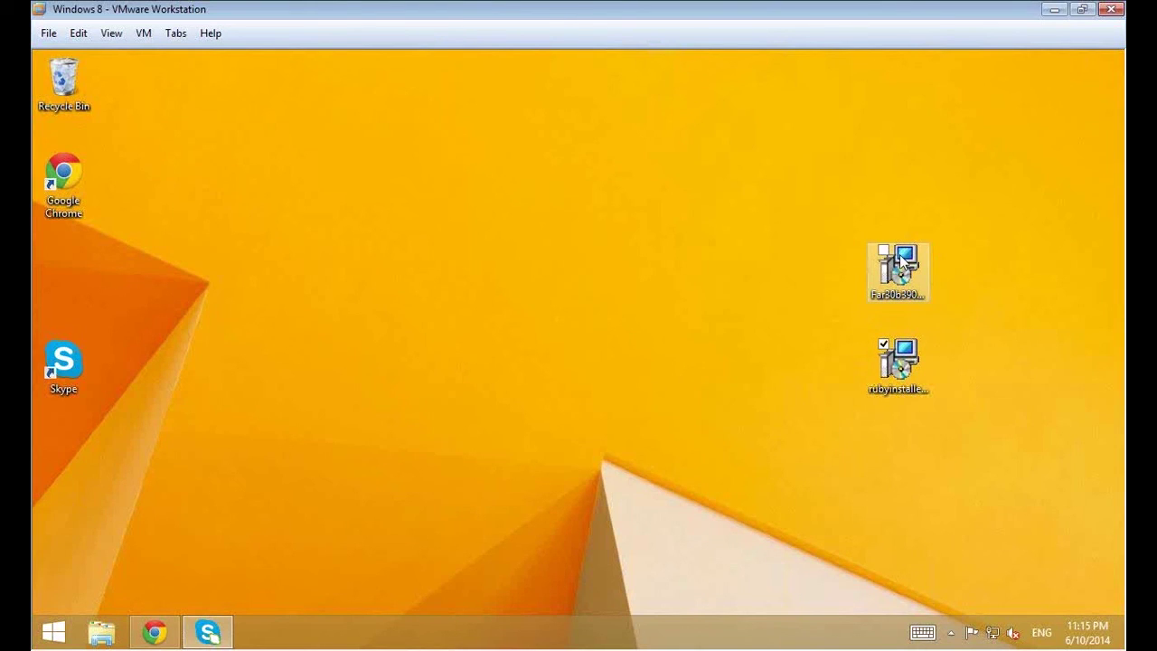
# Start the Far Manager 3 x64 installer from the desktop and accept the license terms.
pyautogui.click(902, 272)
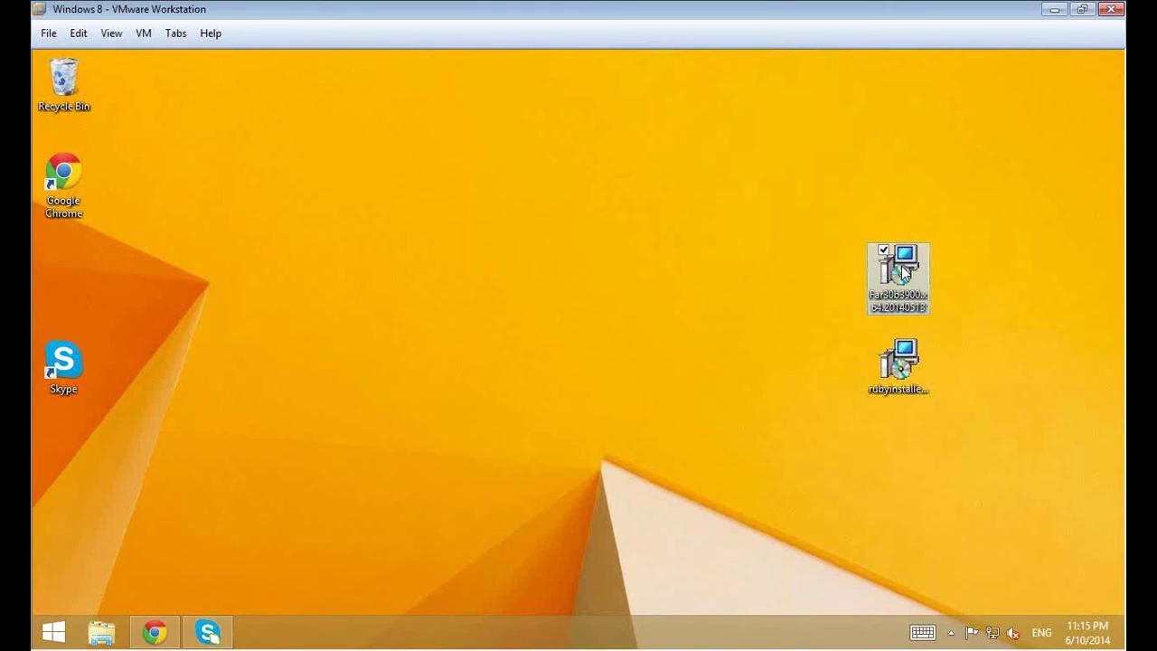
pyautogui.doubleClick(901, 265)
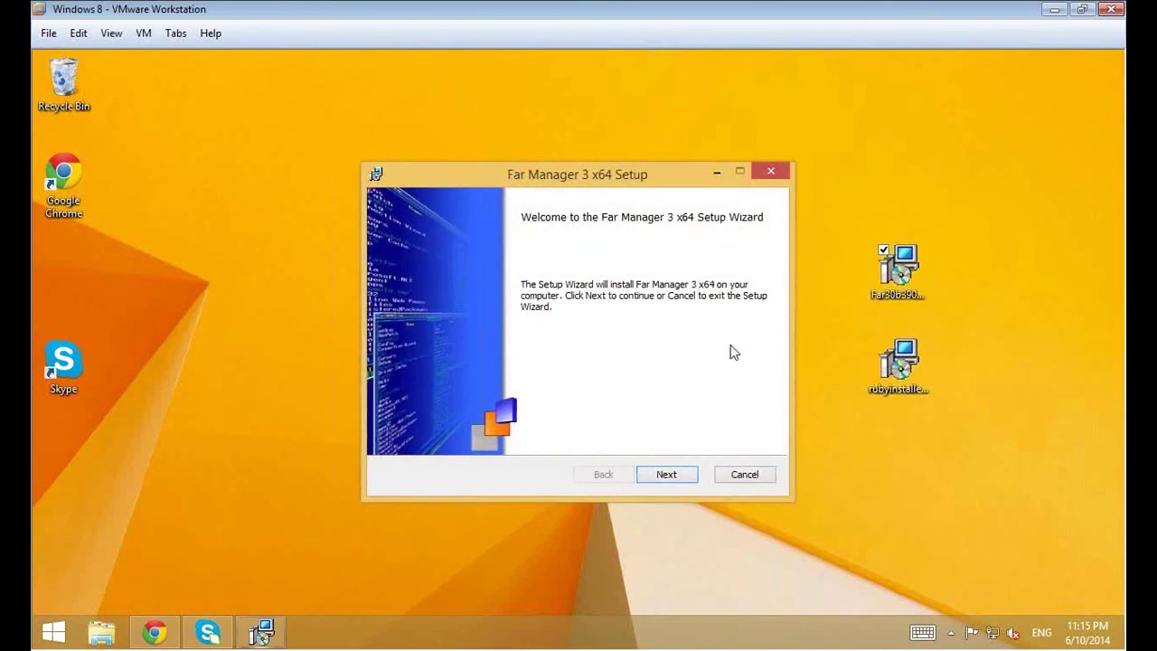
pyautogui.click(666, 474)
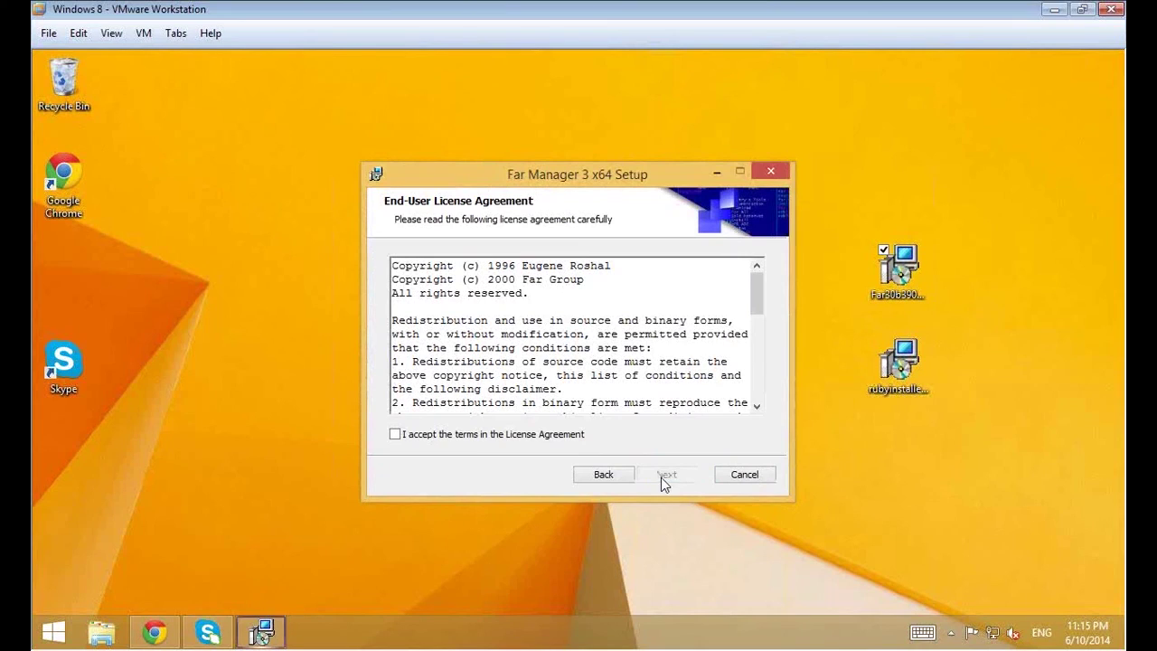
pyautogui.click(535, 441)
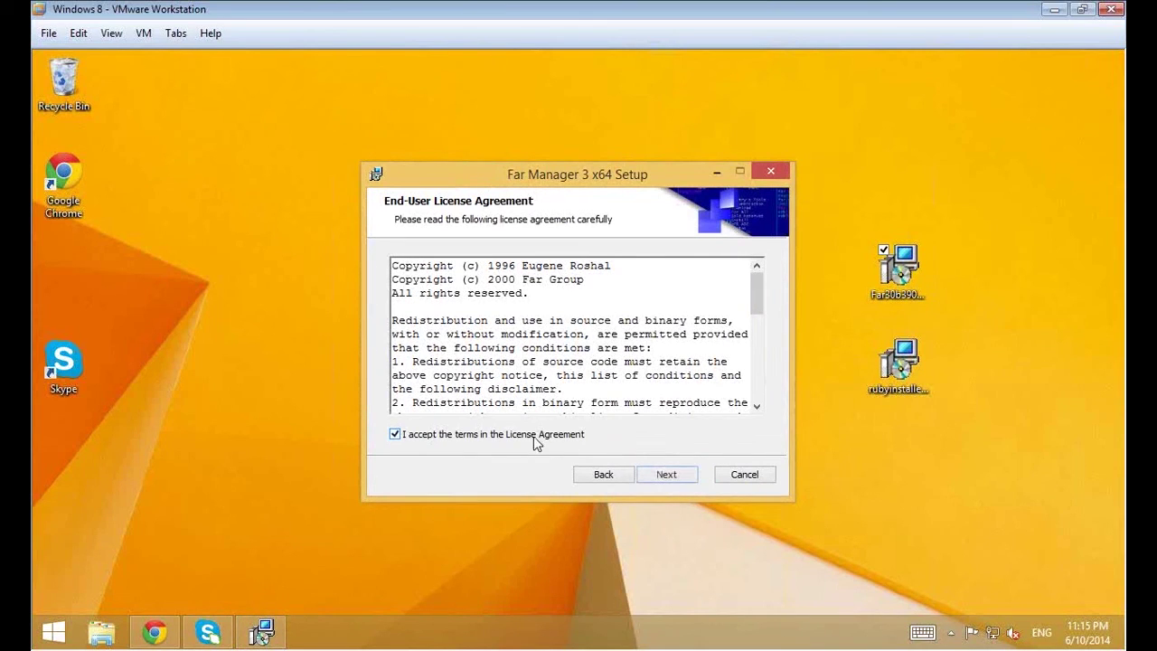
pyautogui.click(678, 476)
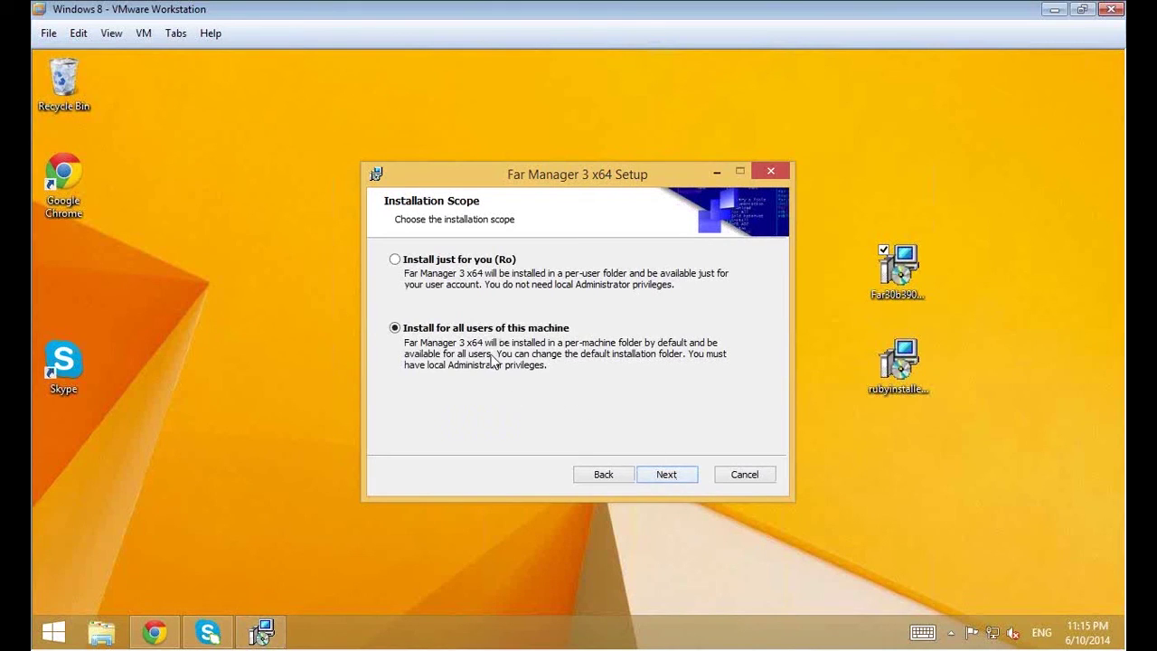
# Set up Far Manager for all users of the machine in C:\Program Files\Far Manager\ with the default product features.
pyautogui.click(668, 479)
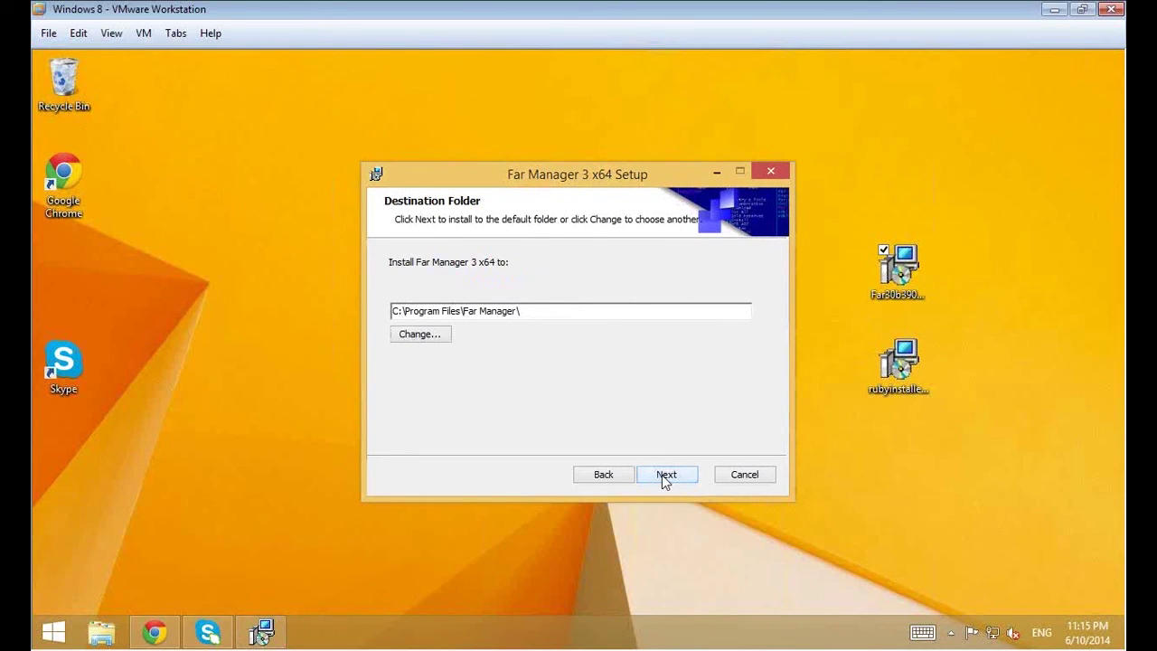
pyautogui.click(664, 479)
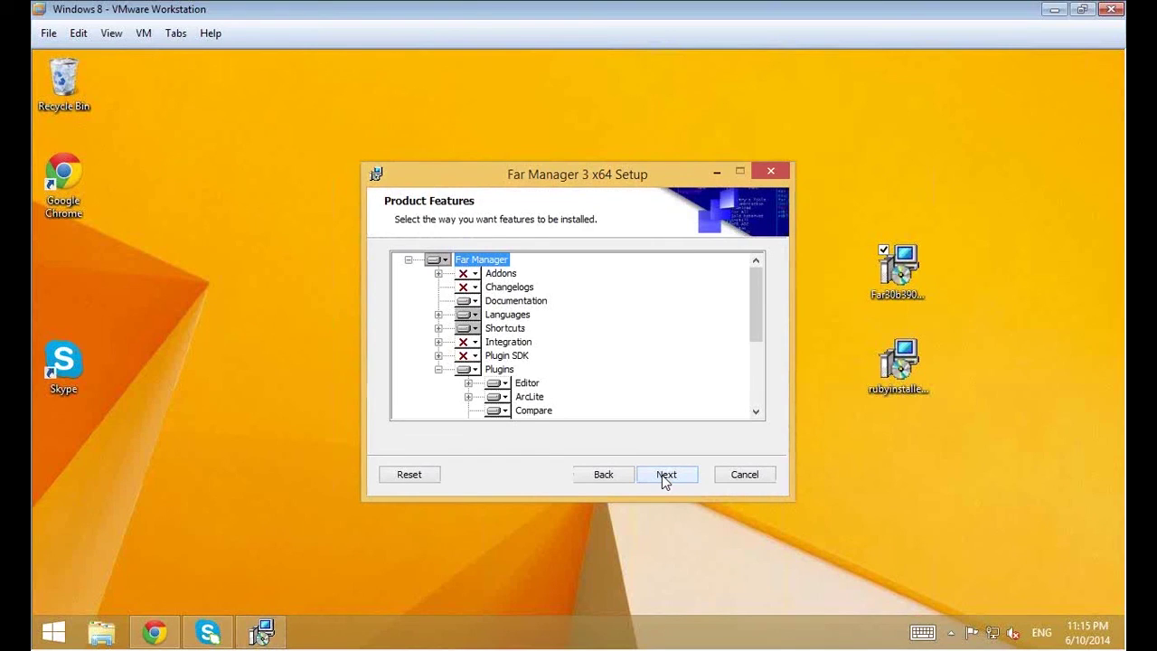
pyautogui.moveTo(753, 316); pyautogui.dragTo(752, 287)
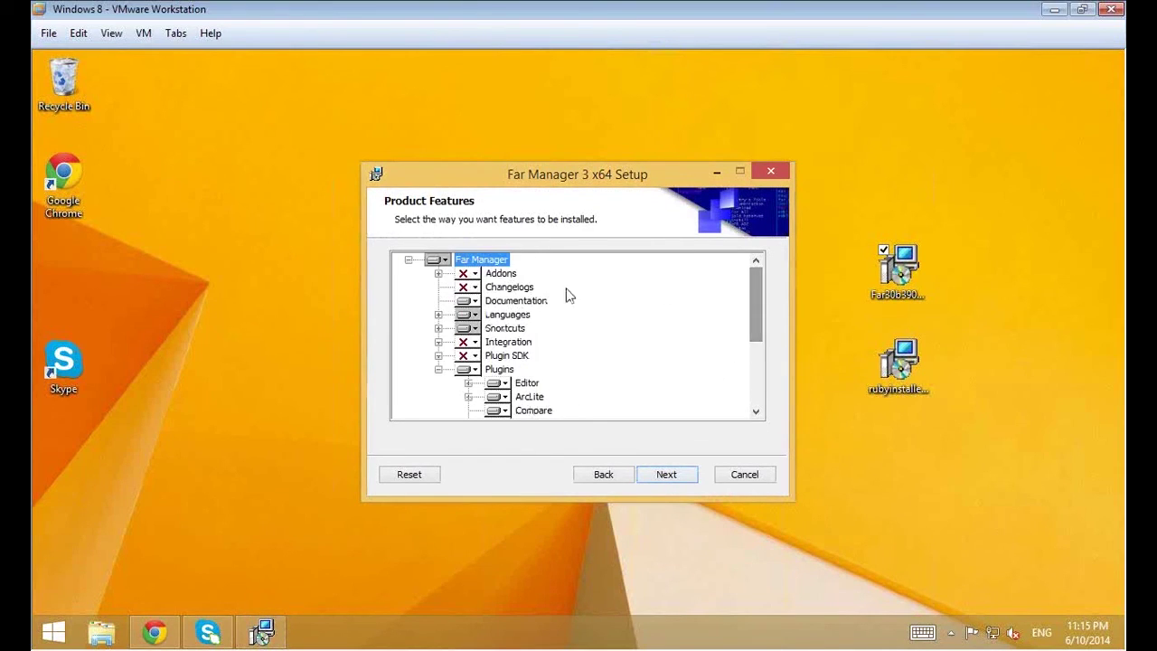
pyautogui.click(438, 274)
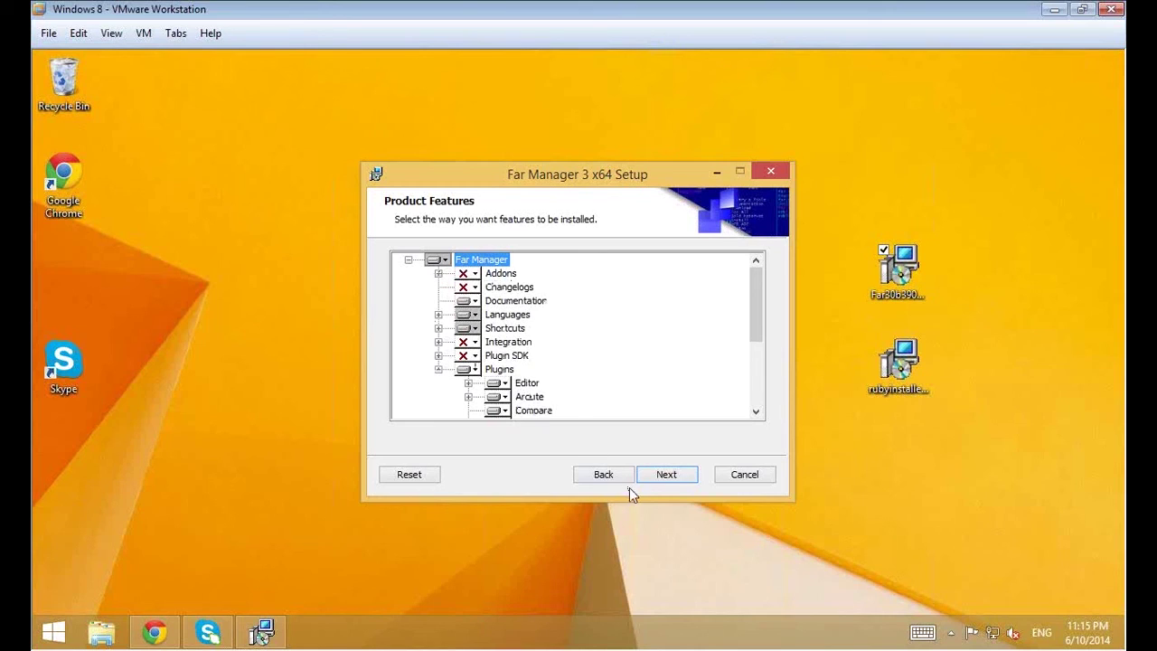
pyautogui.click(662, 474)
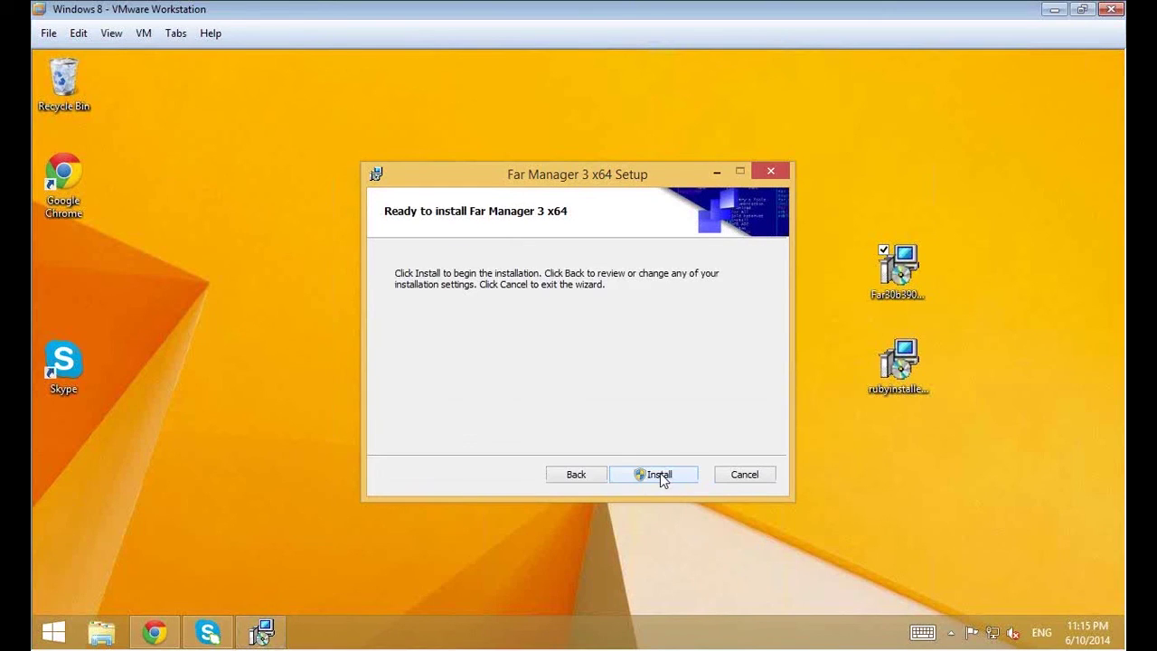
# Run the Far Manager installation, allow it to make changes to the computer, and finish the wizard without launching the program.
pyautogui.click(660, 473)
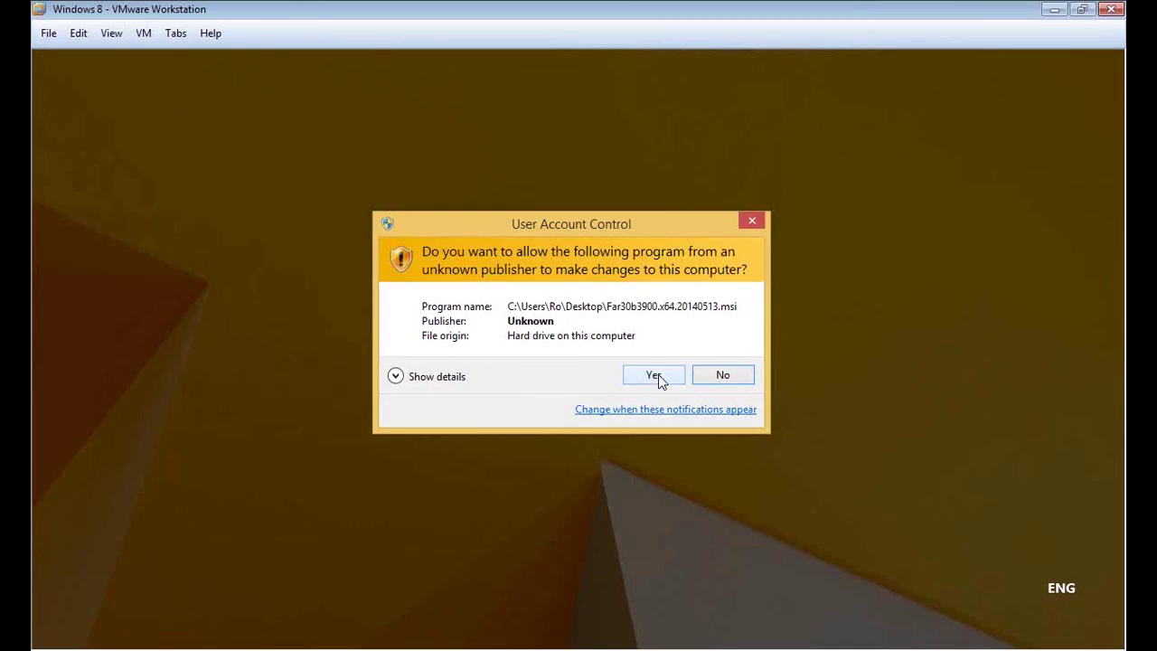
pyautogui.click(658, 374)
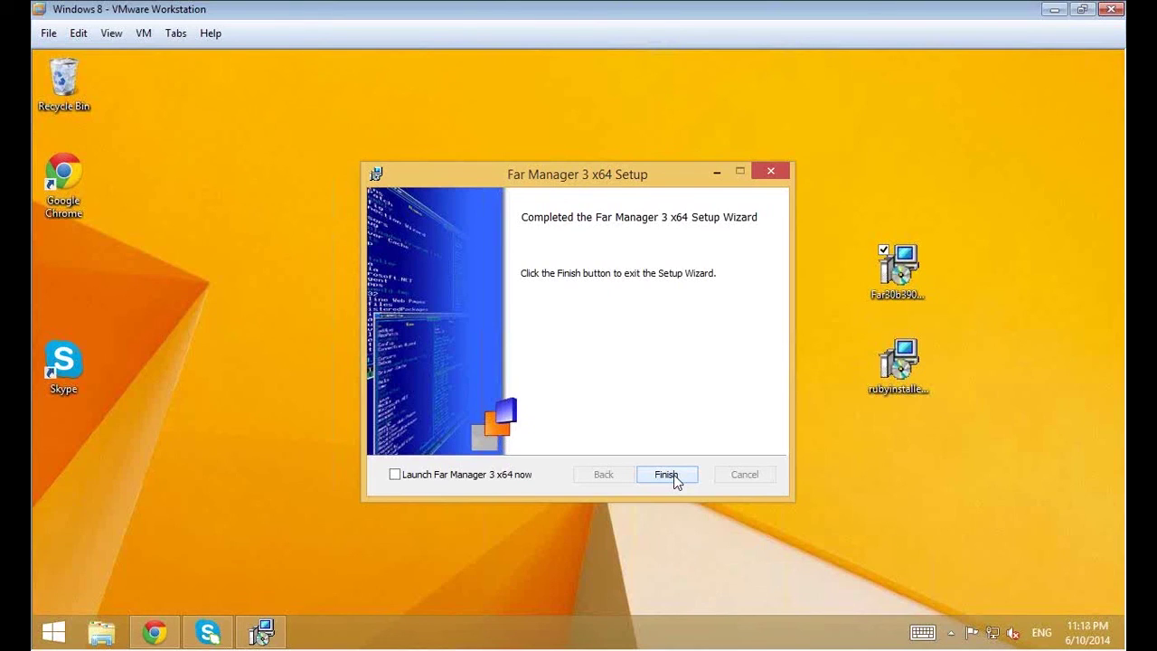
pyautogui.click(674, 474)
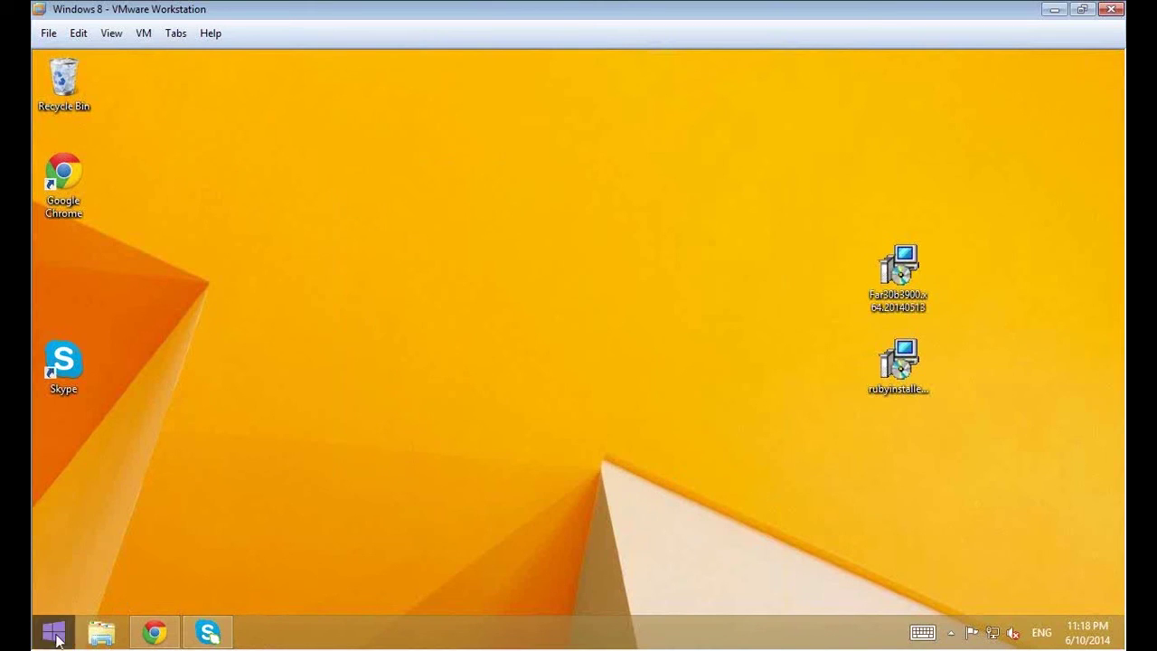
# Search Windows for Far Manager 3 x64, launch it, and select File_id.diz in its file list.
pyautogui.click(55, 632)
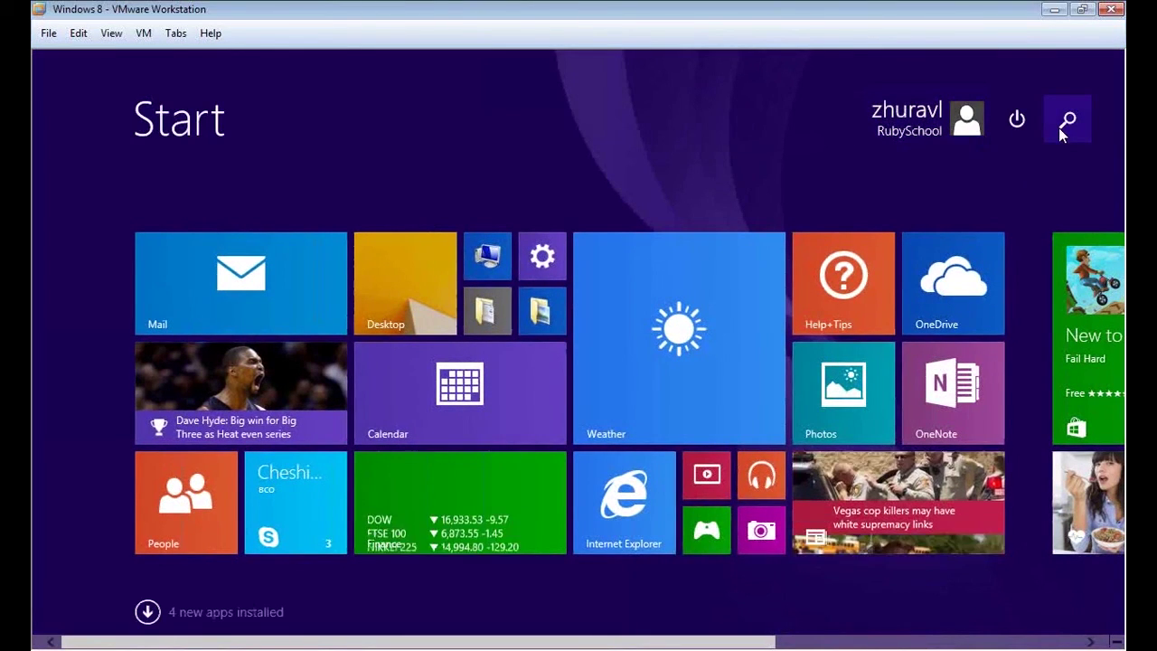
pyautogui.click(1066, 117)
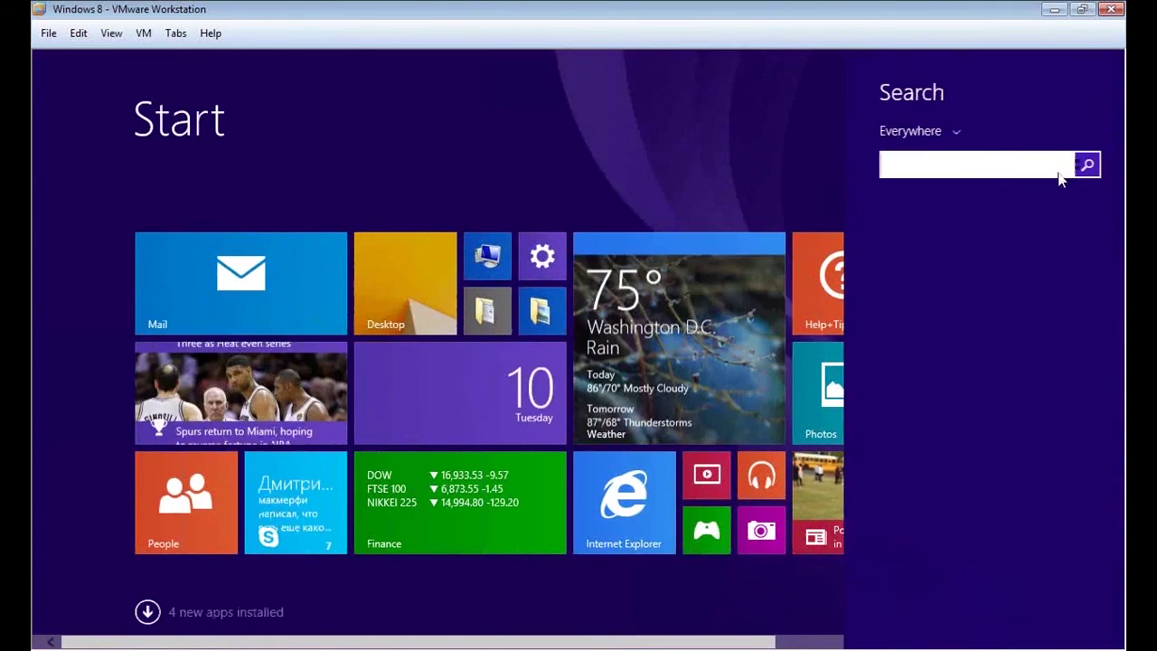
pyautogui.write('far Manager 3 x64')
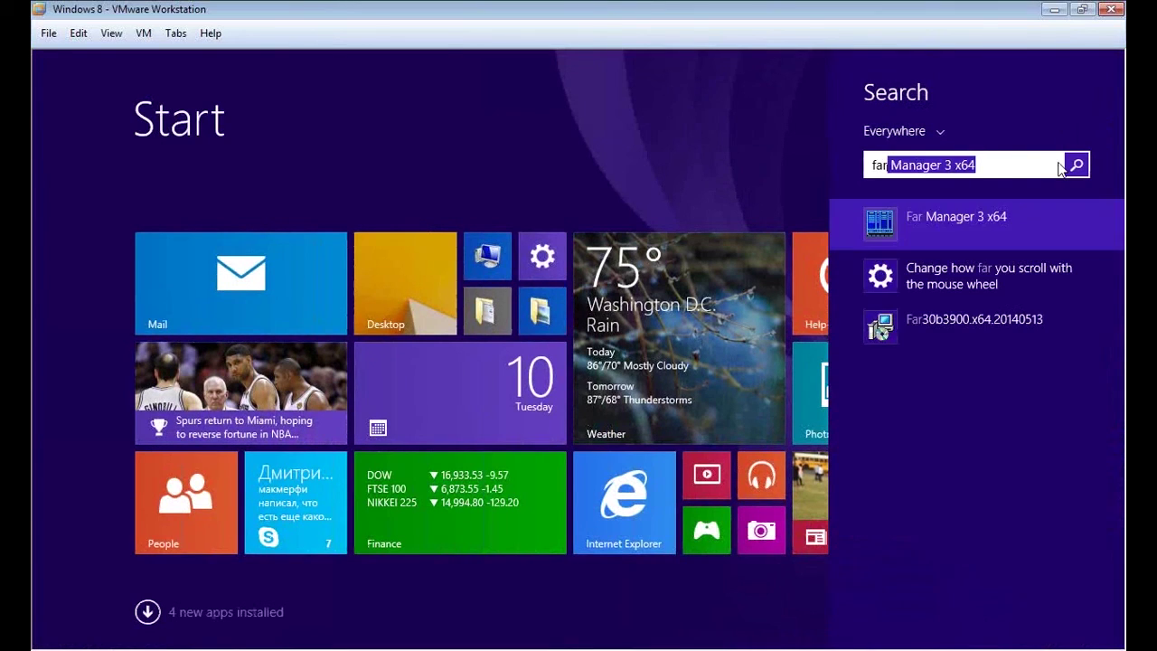
pyautogui.click(894, 221)
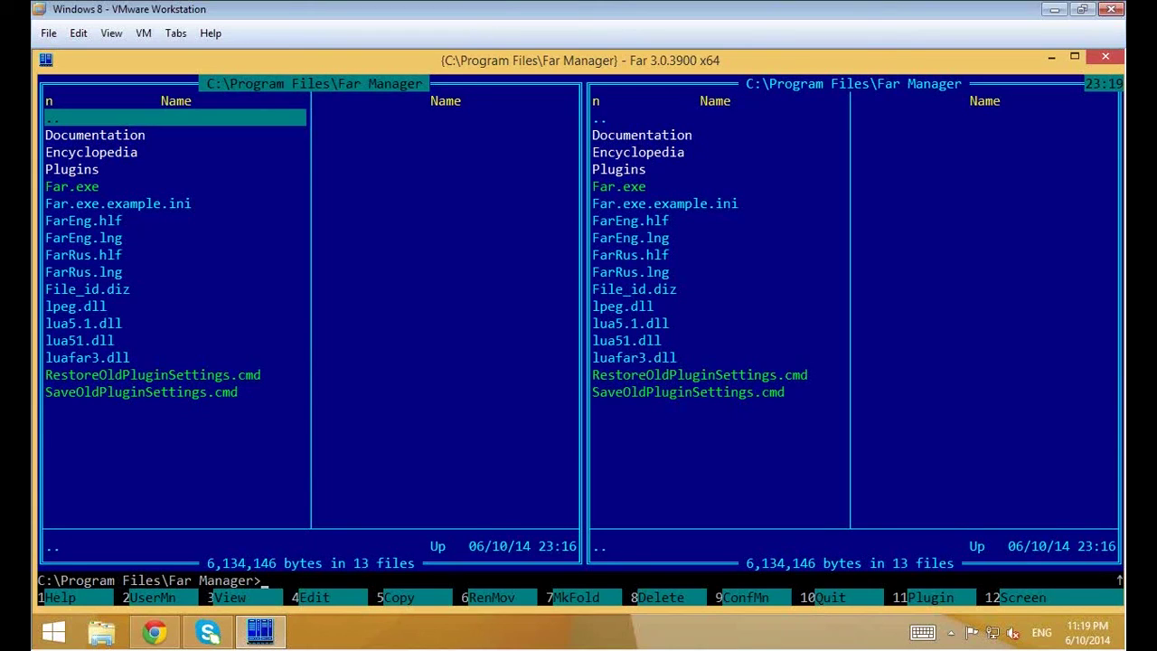
pyautogui.click(226, 289)
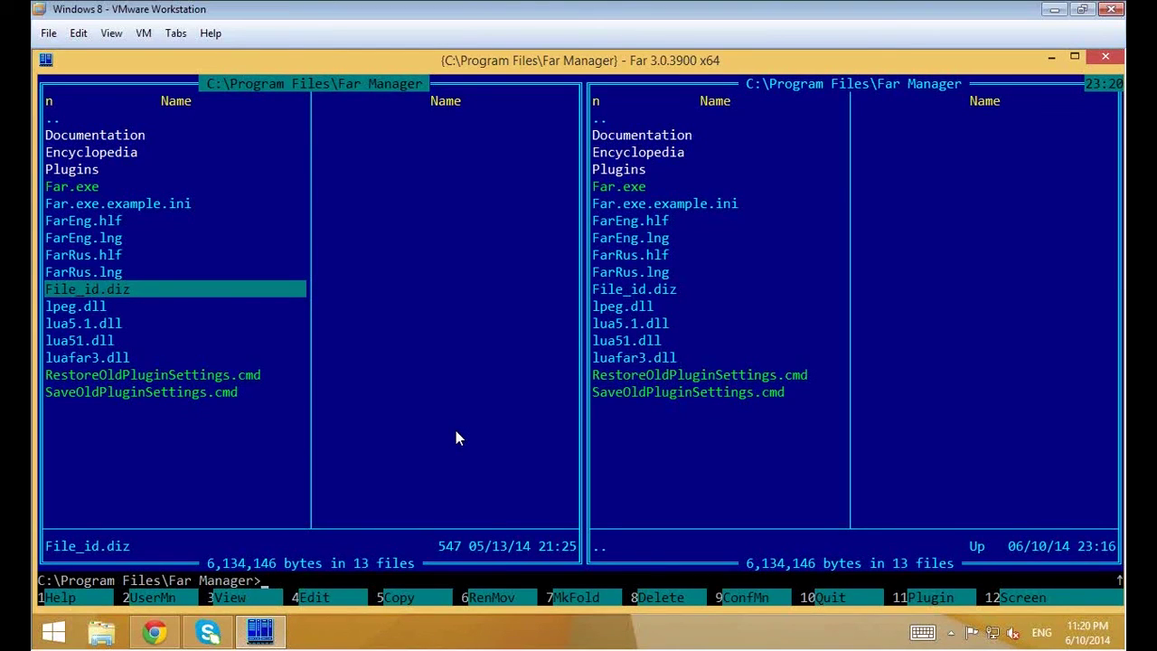
# Search Windows for cmd, open the Command Prompt to view it, and close its window.
pyautogui.click(53, 640)
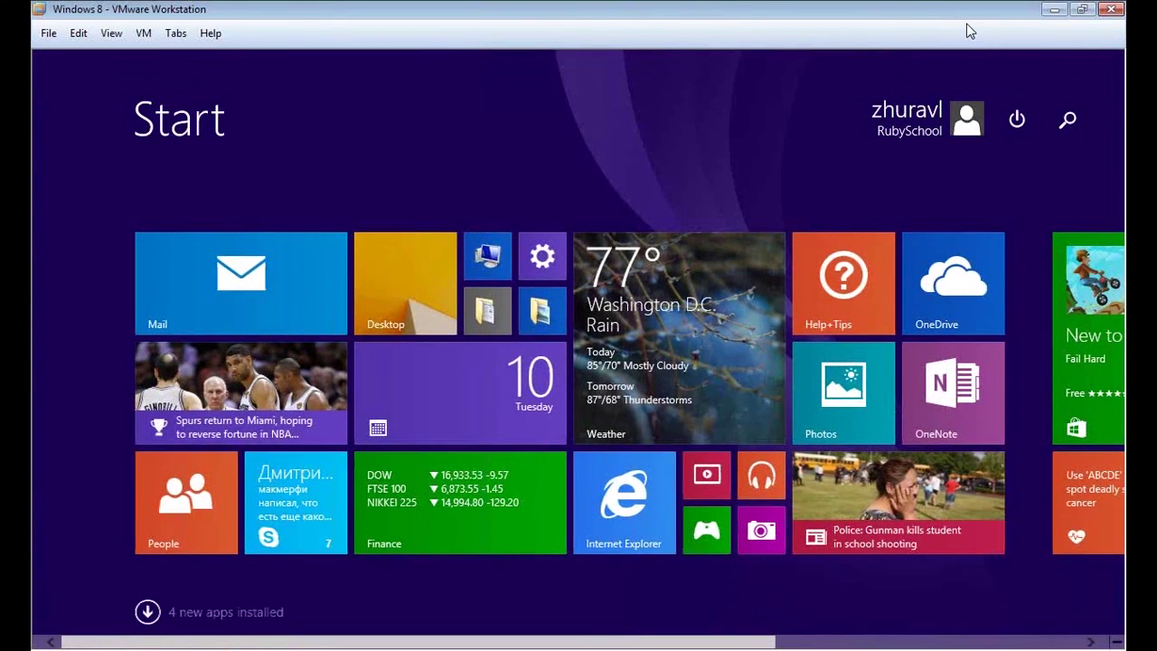
pyautogui.click(1067, 121)
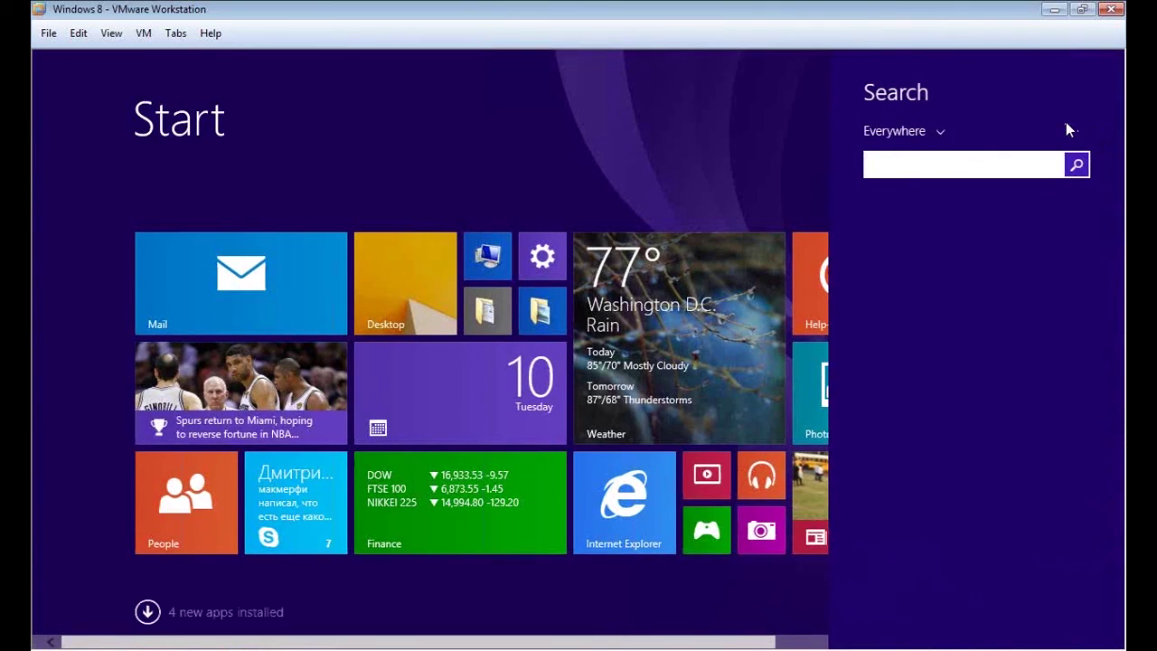
pyautogui.write('cmd.e')
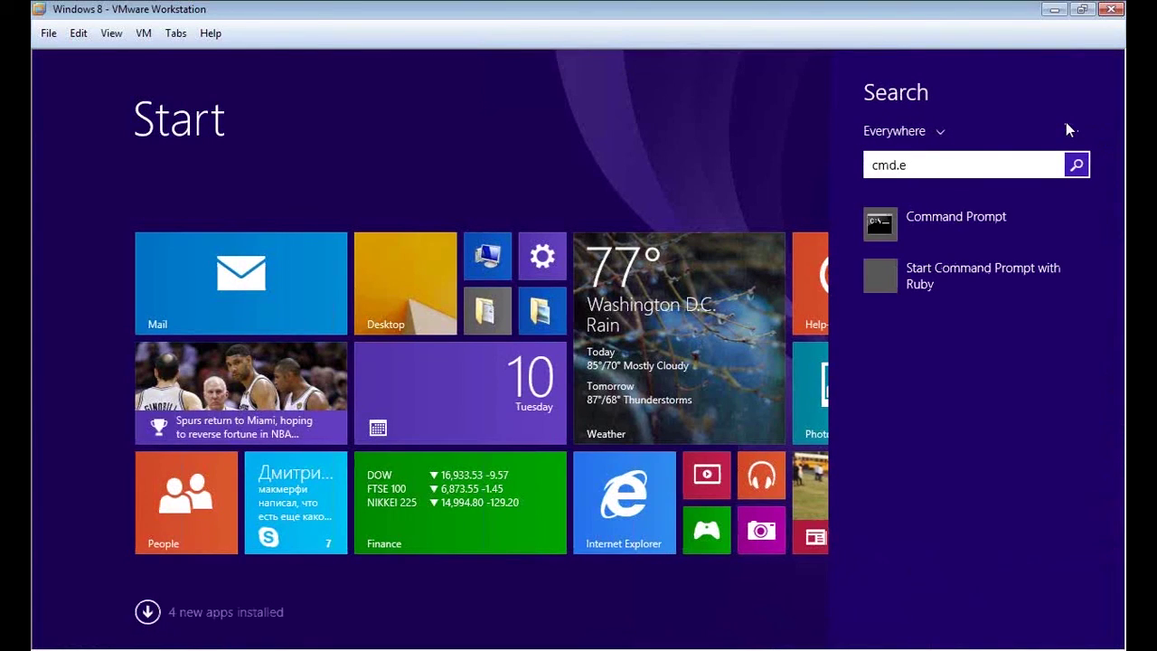
pyautogui.press('BackSpace')
pyautogui.click(943, 237)
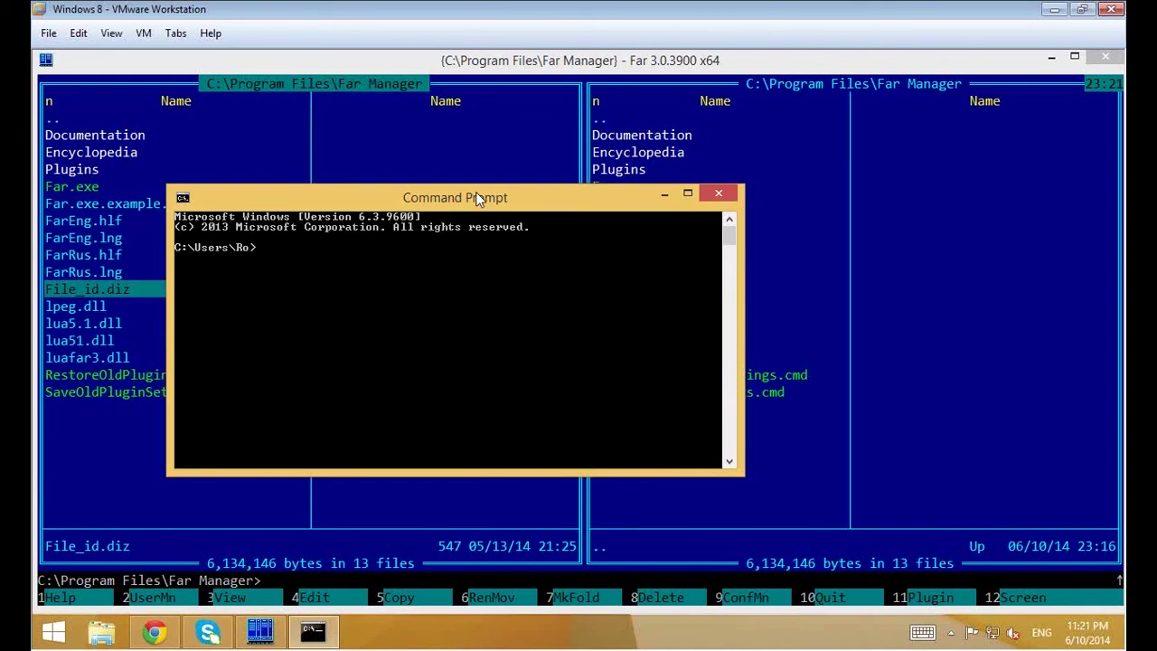
pyautogui.click(728, 194)
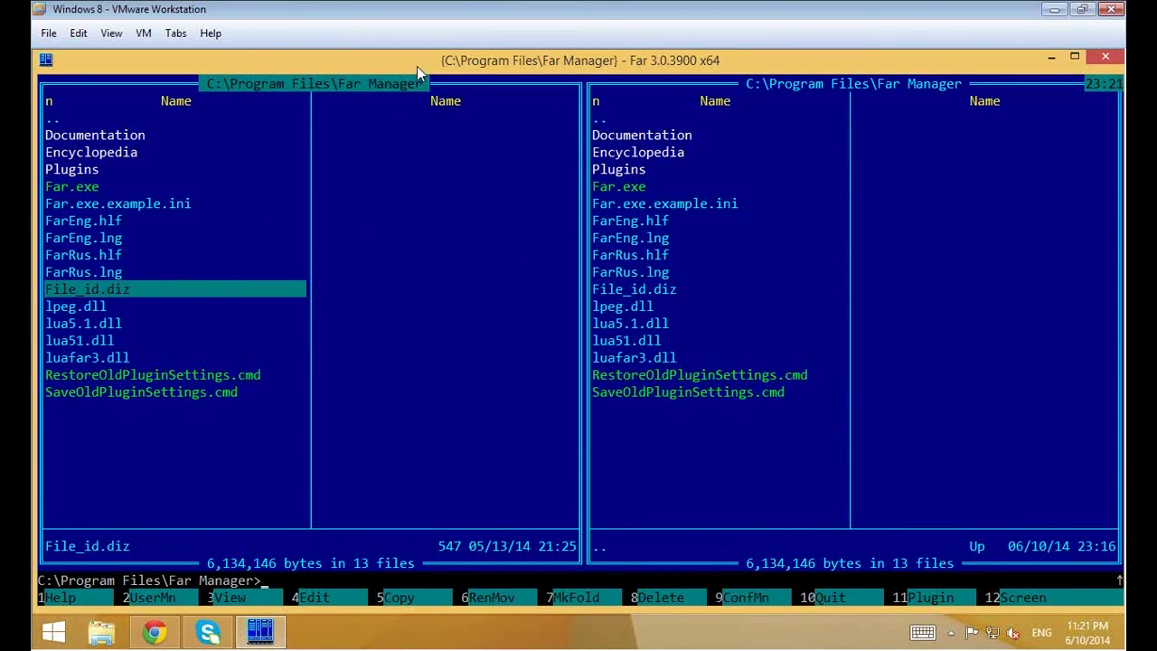
# Hide and show Far Manager's file panels twice to view the console behind them.
pyautogui.hotkey('ctrl', 'o')
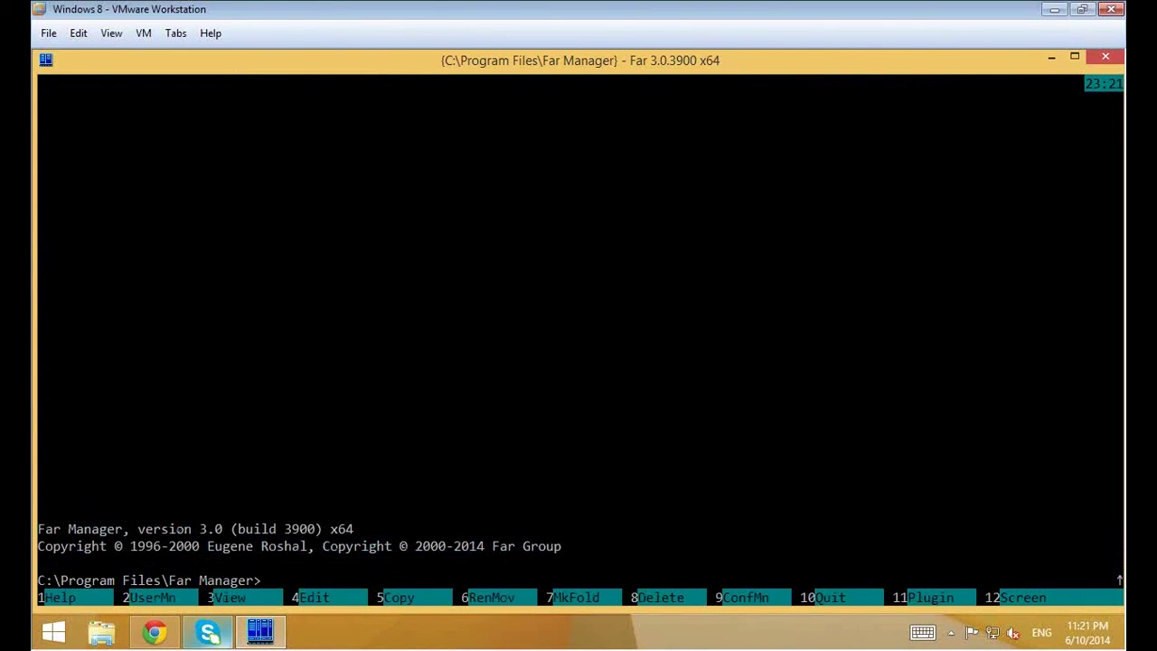
pyautogui.moveTo(208, 631)
pyautogui.hotkey('ctrl', 'o')
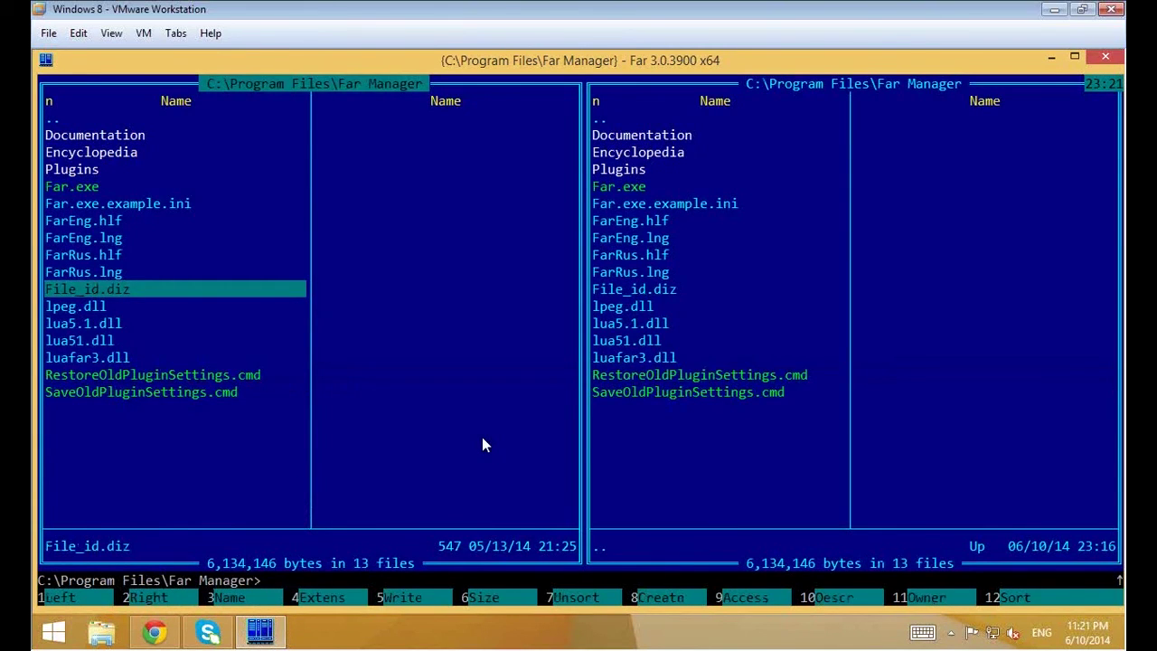
pyautogui.hotkey('ctrl', 'o')
pyautogui.hotkey('ctrl', 'o')
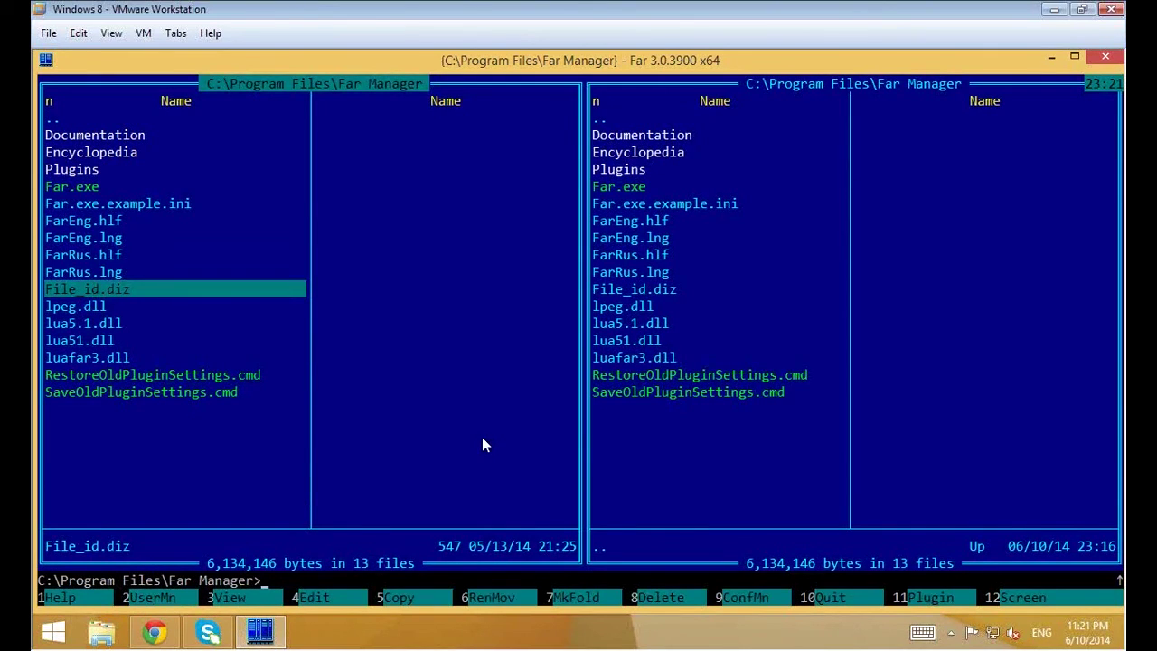
# Select SaveOldPluginSettings.cmd at the end of the file list, and hide and show the file panels once.
pyautogui.moveTo(261, 630)
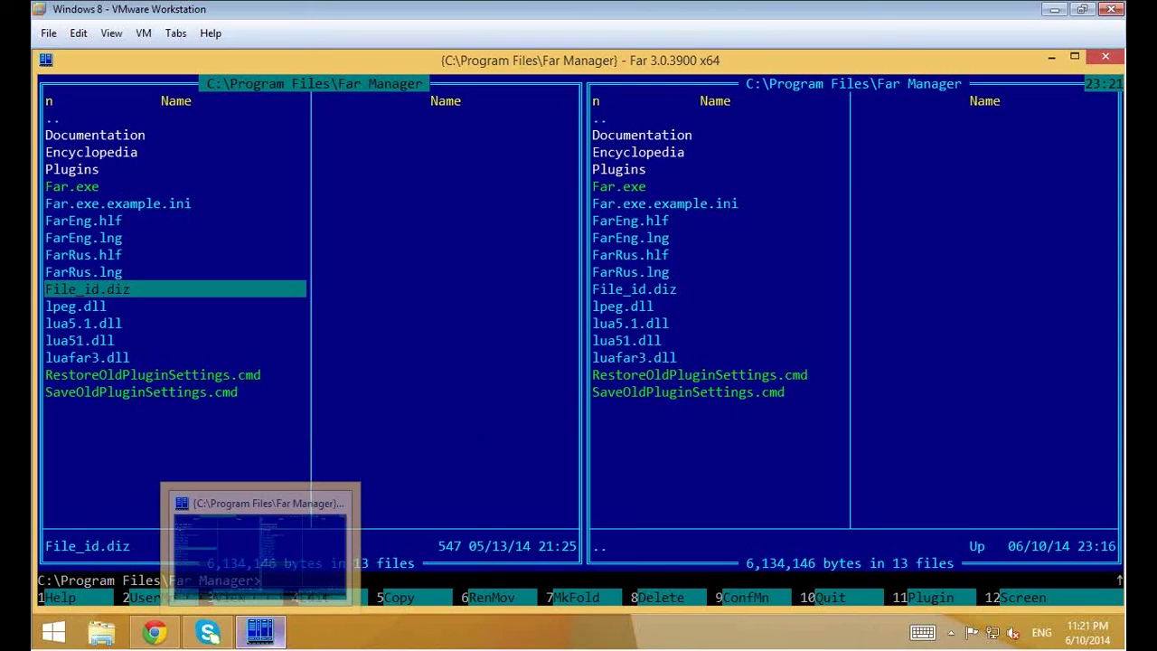
pyautogui.press('End')
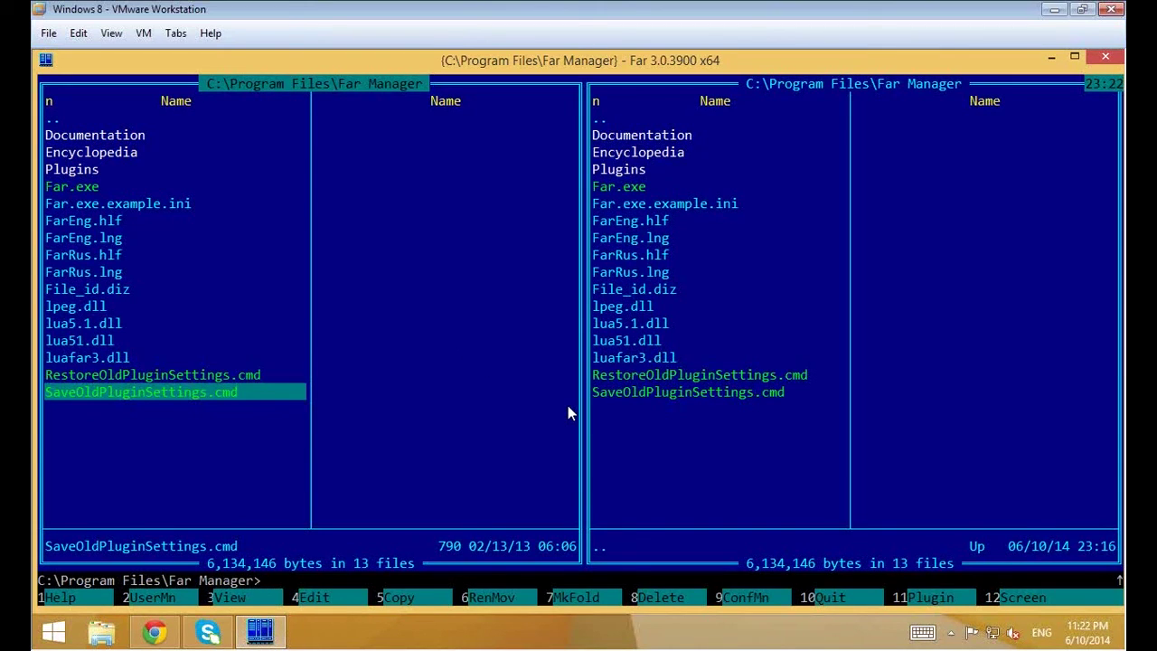
pyautogui.hotkey('ctrl', 'o')
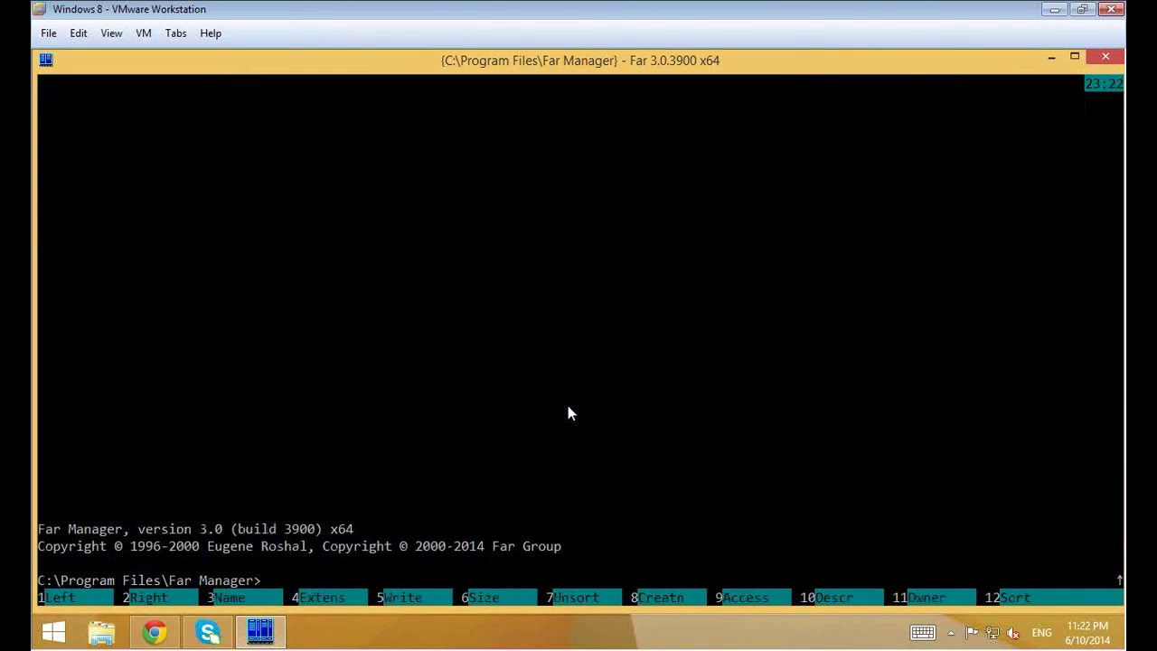
pyautogui.hotkey('ctrl', 'o')
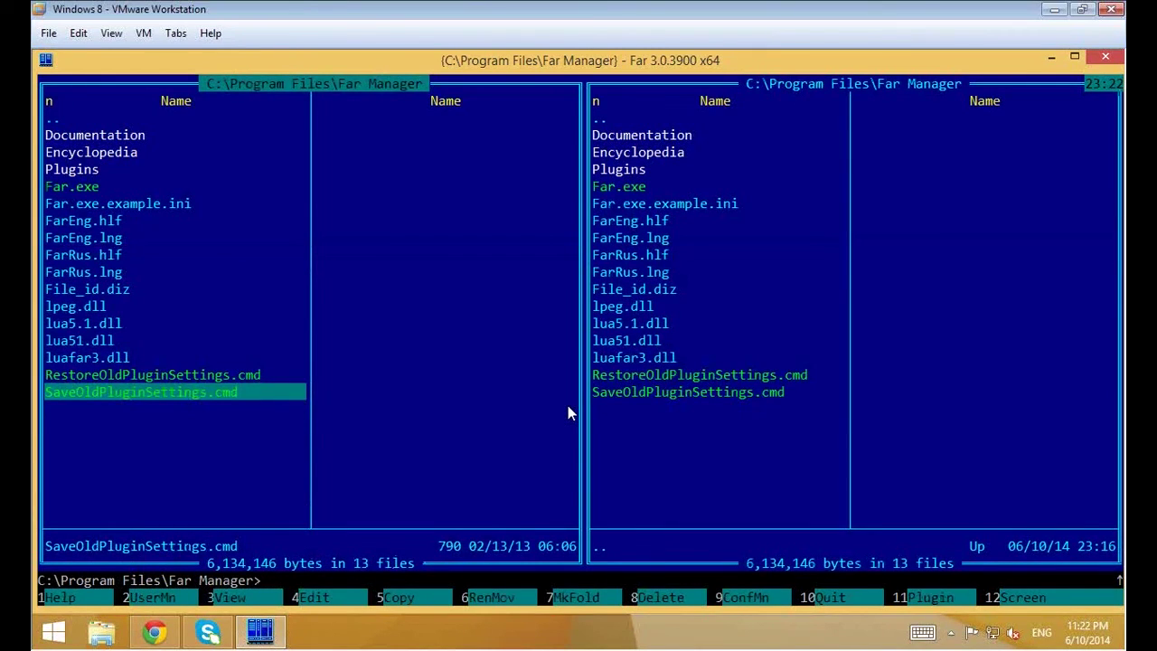
pyautogui.press('ctrl')
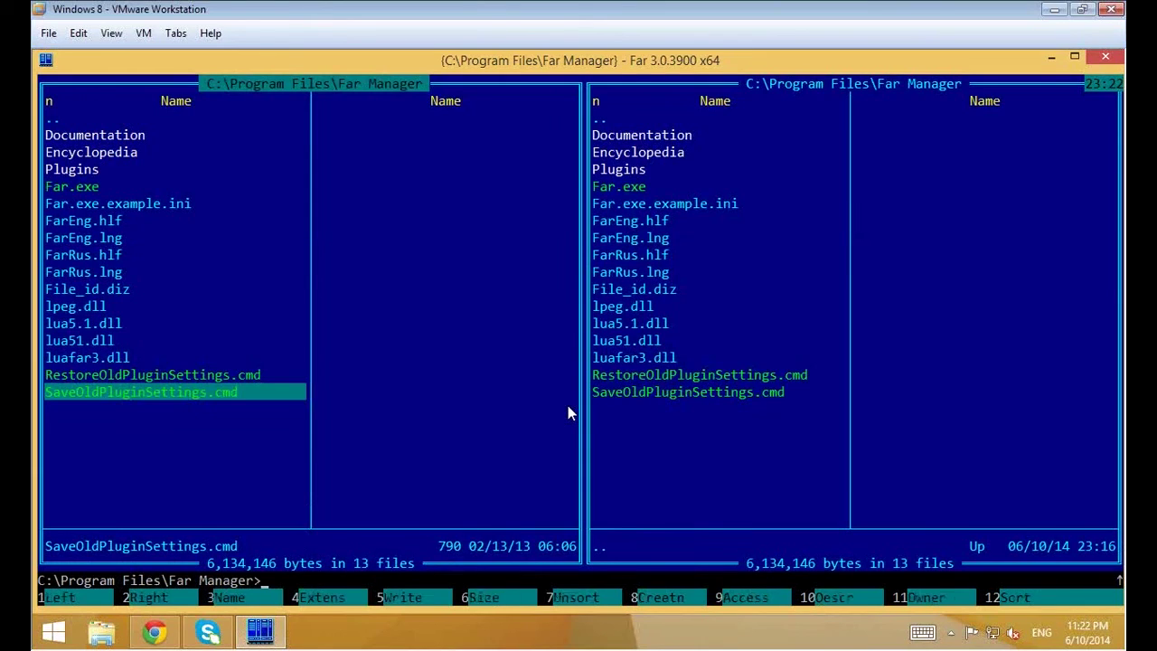
# Hide the file panels and run ruby -v in the console to check the installed Ruby version.
pyautogui.hotkey('ctrl', 'o')
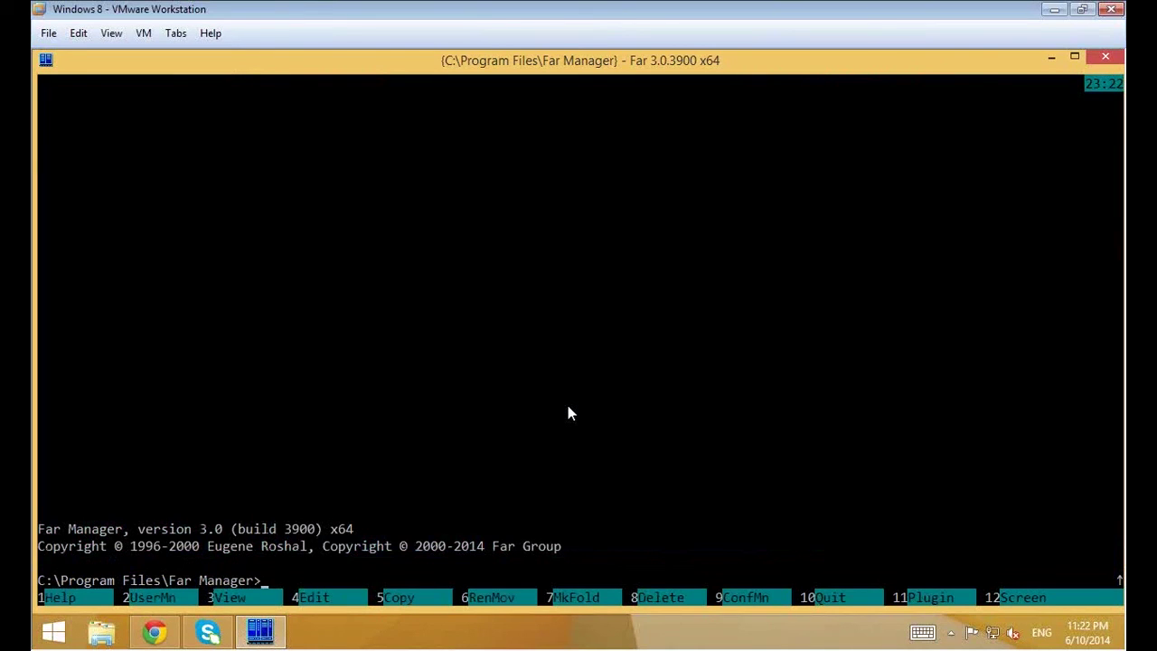
pyautogui.write('ruby')
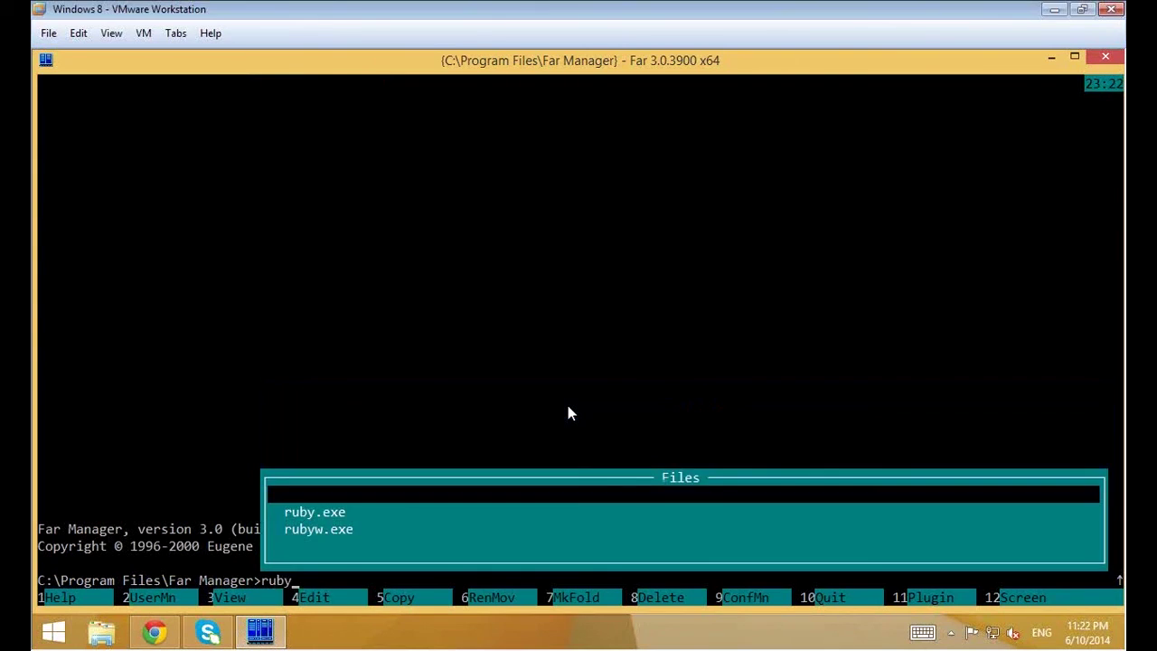
pyautogui.press('Escape')
pyautogui.write('-v')
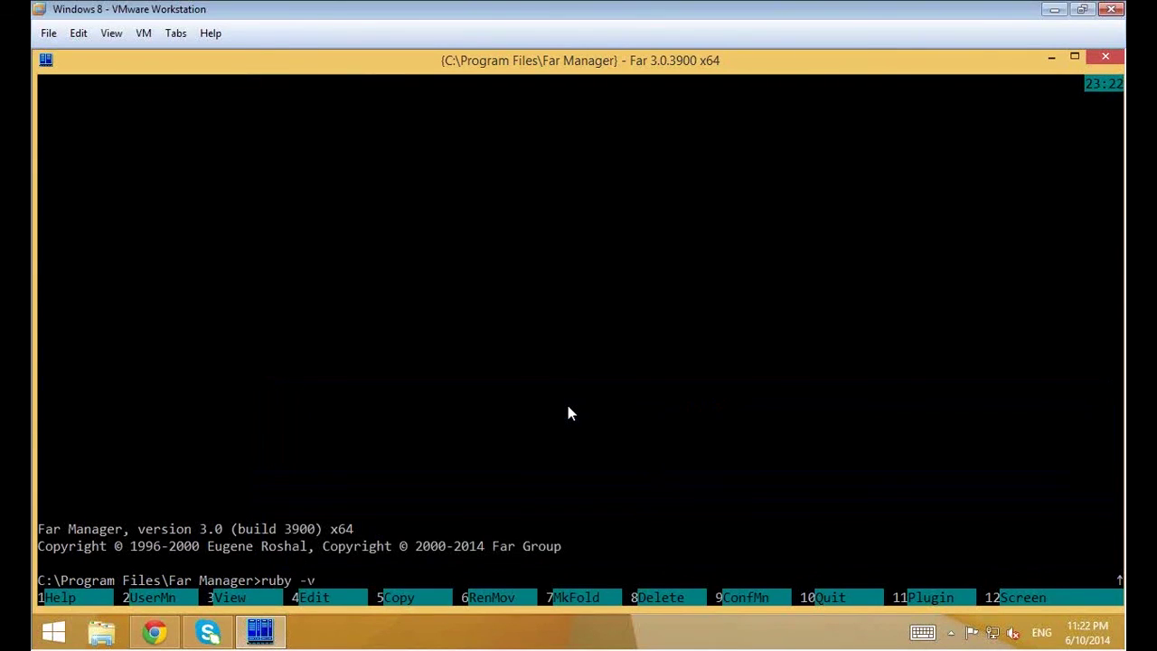
pyautogui.press('Return')
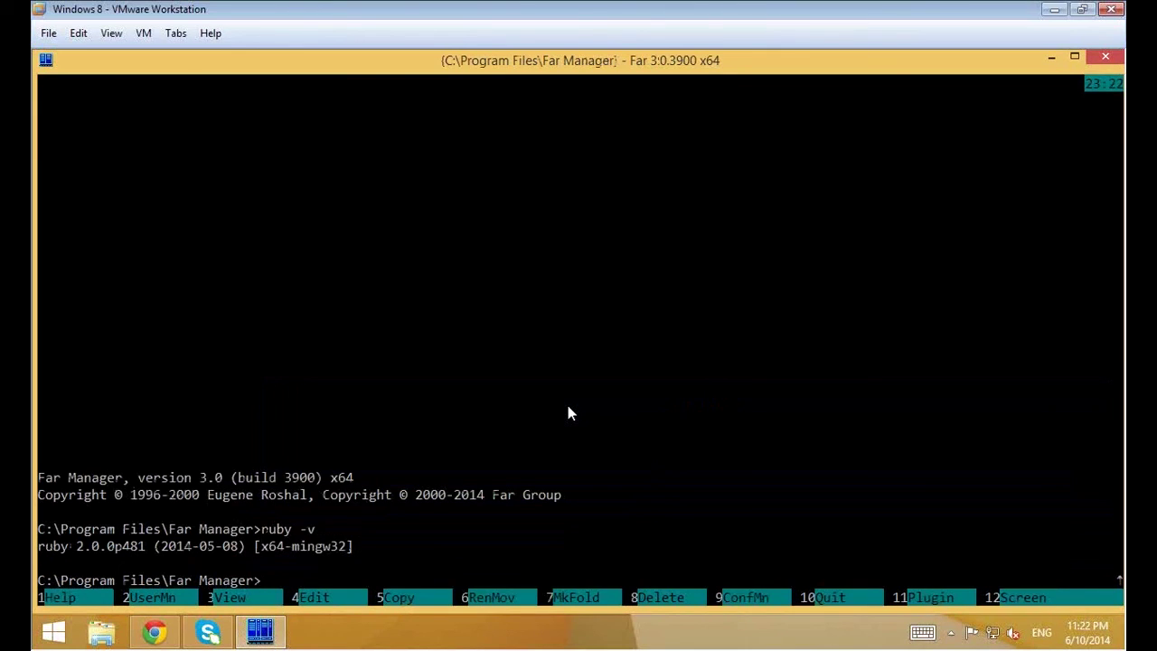
# Show the file panels again, hide them once more to view the console, and bring them back.
pyautogui.moveTo(260, 631)
pyautogui.hotkey('ctrl', 'o')
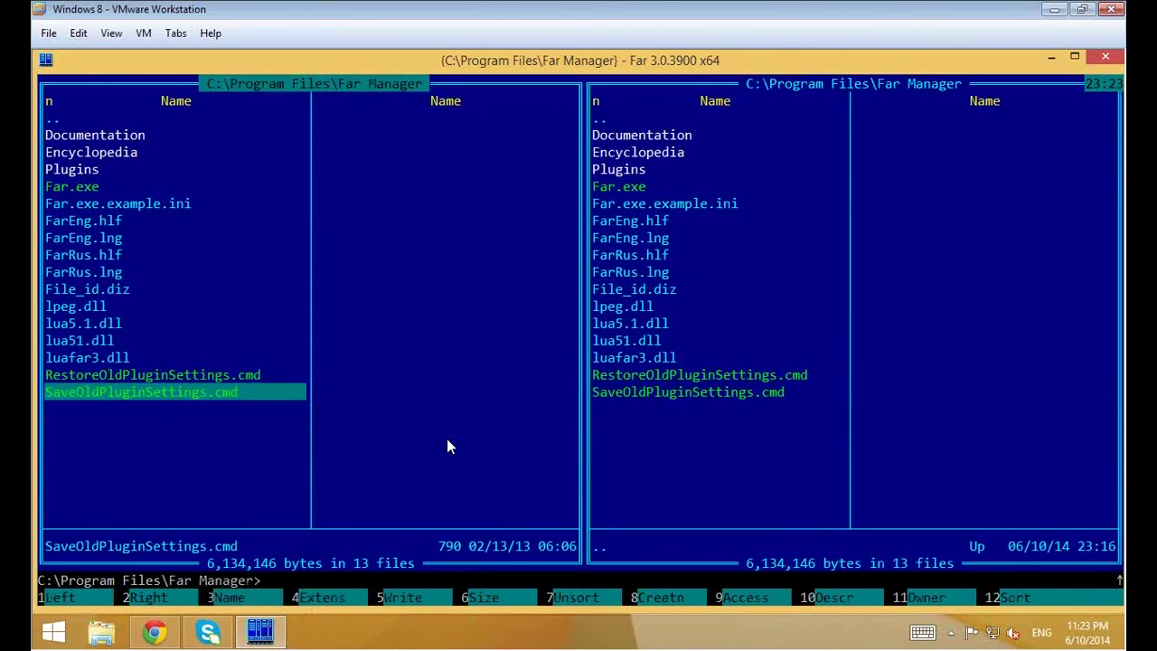
pyautogui.hotkey('ctrl', 'o')
pyautogui.hotkey('ctrl', 'o')
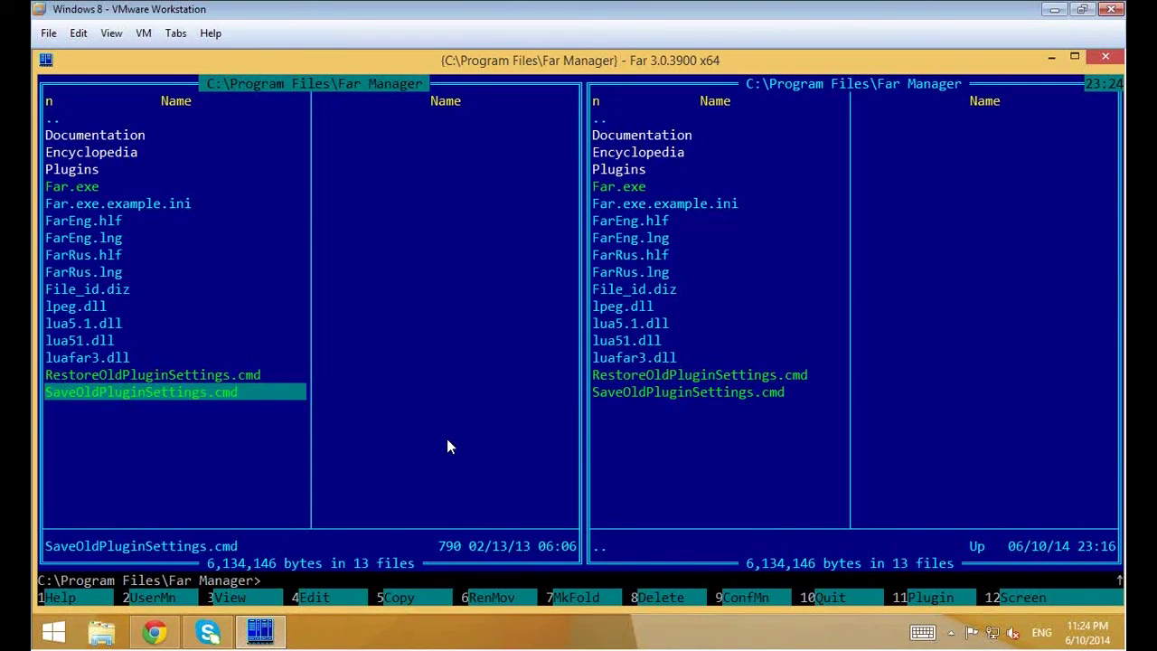
# Move the selection up and down through the Far Manager folder's files and subfolders, finishing on FarRus.hlf.
pyautogui.press('Up')
pyautogui.press('Up')
pyautogui.press('Up')
pyautogui.press('Up')
pyautogui.press('Up')
pyautogui.press('Down')
pyautogui.press('Down')
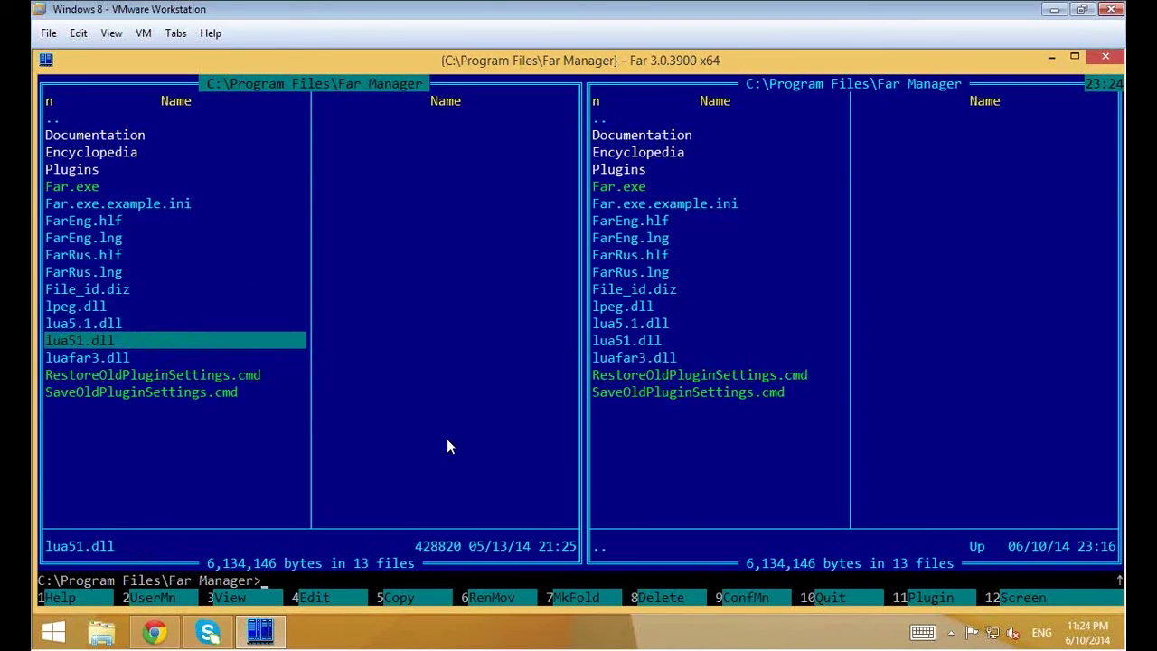
pyautogui.press('Up')
pyautogui.press('Up')
pyautogui.press('Up')
pyautogui.press('Up')
pyautogui.press('Up')
pyautogui.press('Up')
pyautogui.press('Down')
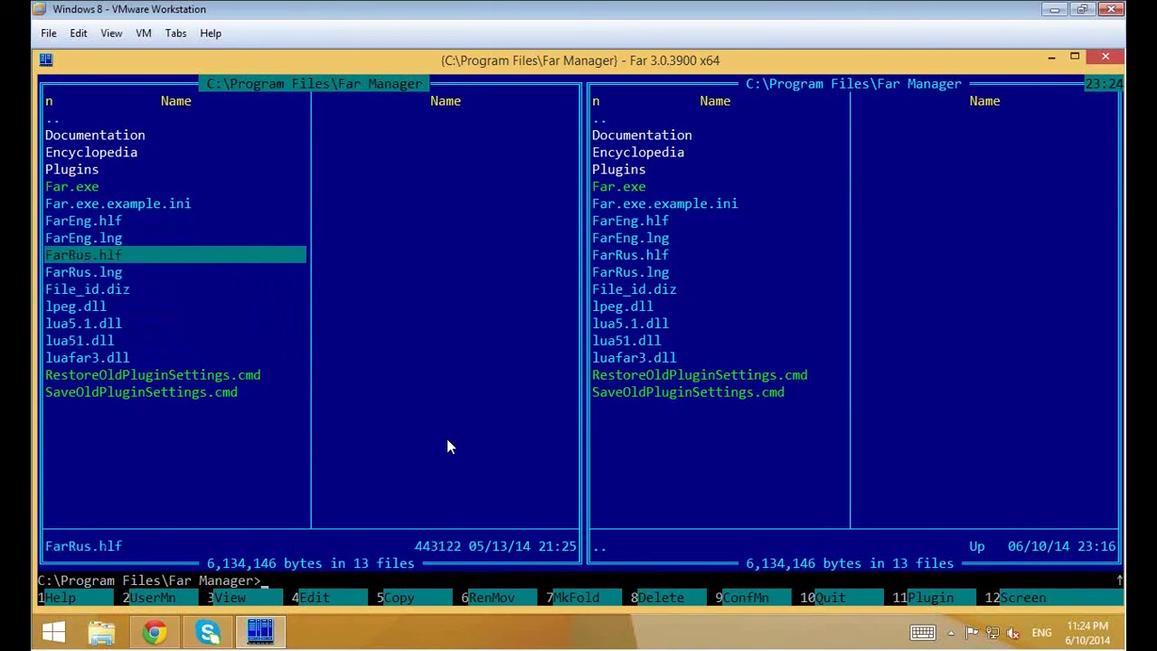
pyautogui.press('Up')
pyautogui.press('Up')
pyautogui.press('Up')
pyautogui.press('Up')
pyautogui.press('Up')
pyautogui.press('Up')
pyautogui.press('Up')
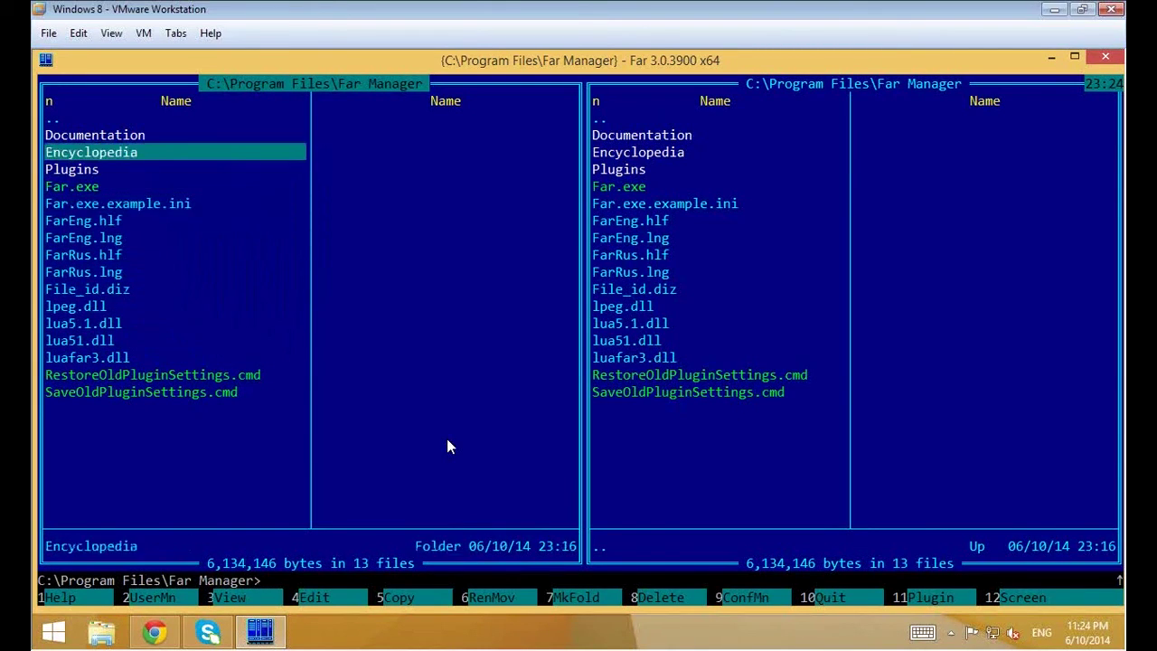
pyautogui.press('Down')
pyautogui.press('Down')
pyautogui.press('Down')
pyautogui.press('Down')
pyautogui.press('Down')
pyautogui.press('Down')
pyautogui.press('Down')
pyautogui.press('Down')
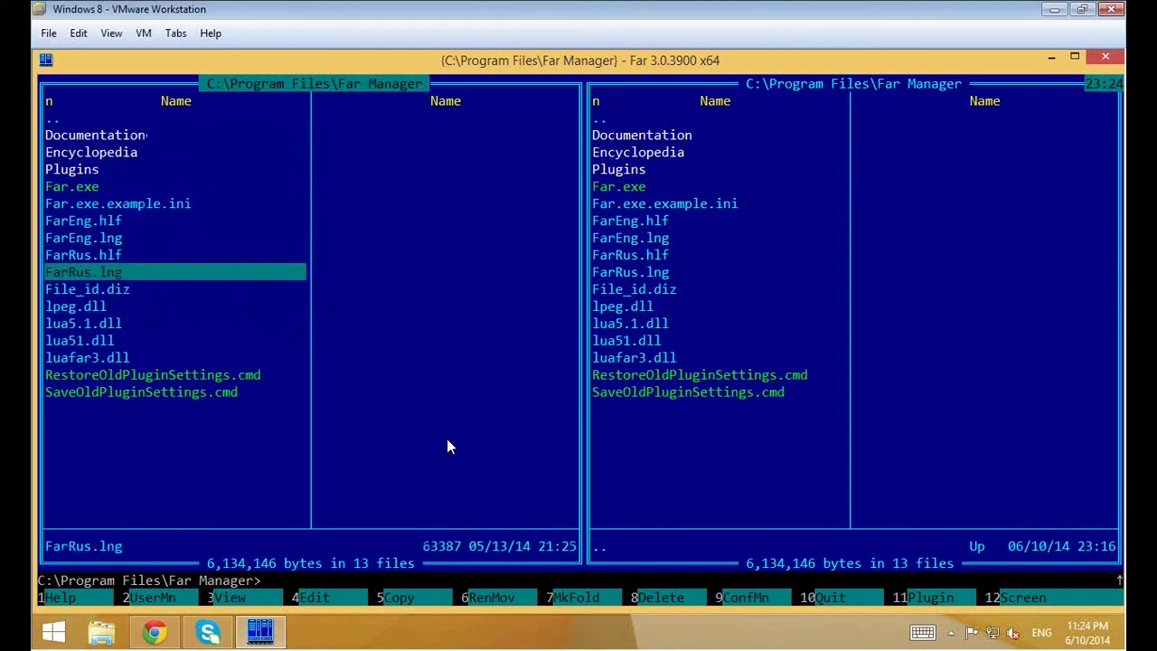
pyautogui.press('Up')
pyautogui.press('Up')
pyautogui.press('Up')
pyautogui.press('Up')
pyautogui.press('Up')
pyautogui.press('Up')
pyautogui.press('Up')
pyautogui.press('Up')
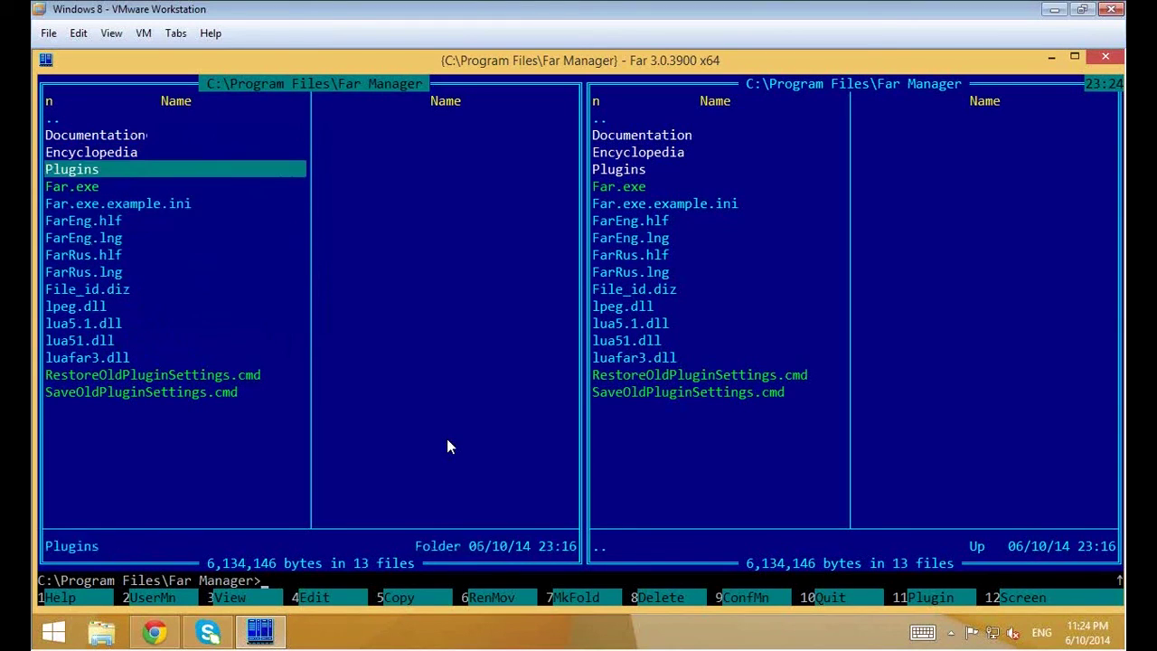
pyautogui.press('Down')
pyautogui.press('Down')
pyautogui.press('Down')
pyautogui.press('Down')
pyautogui.press('Down')
pyautogui.press('Down')
pyautogui.press('Down')
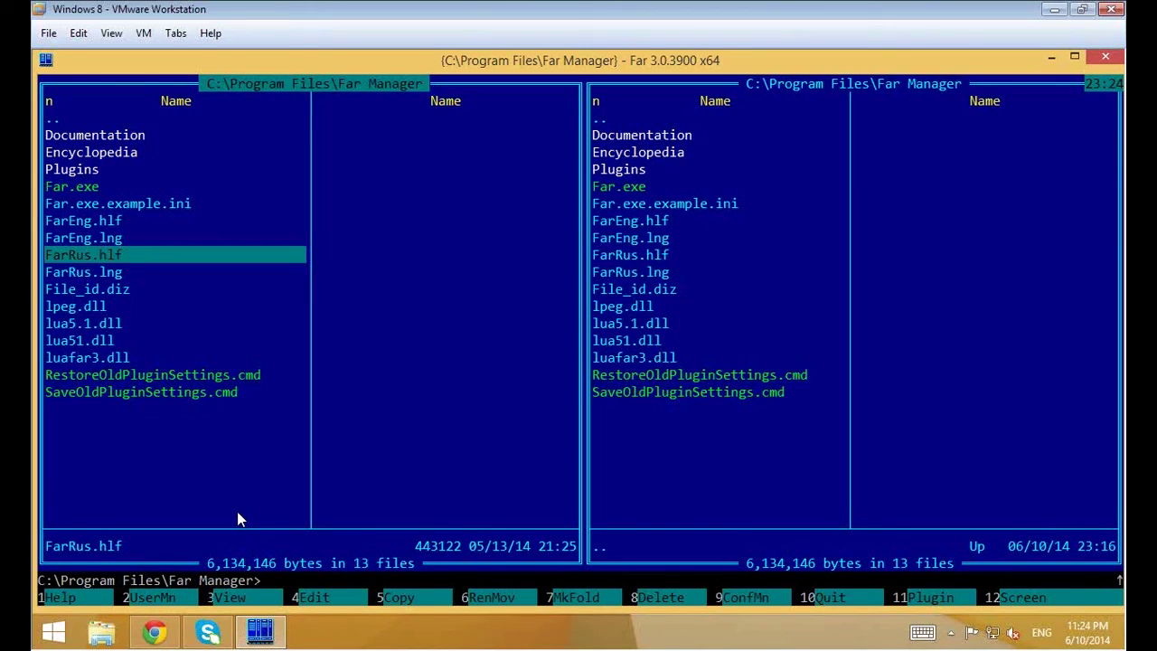
# Select FarEng.lng, open it in the built-in viewer several times, and close the viewer each time.
pyautogui.press('Up')
pyautogui.press('Down')
pyautogui.press('Up')
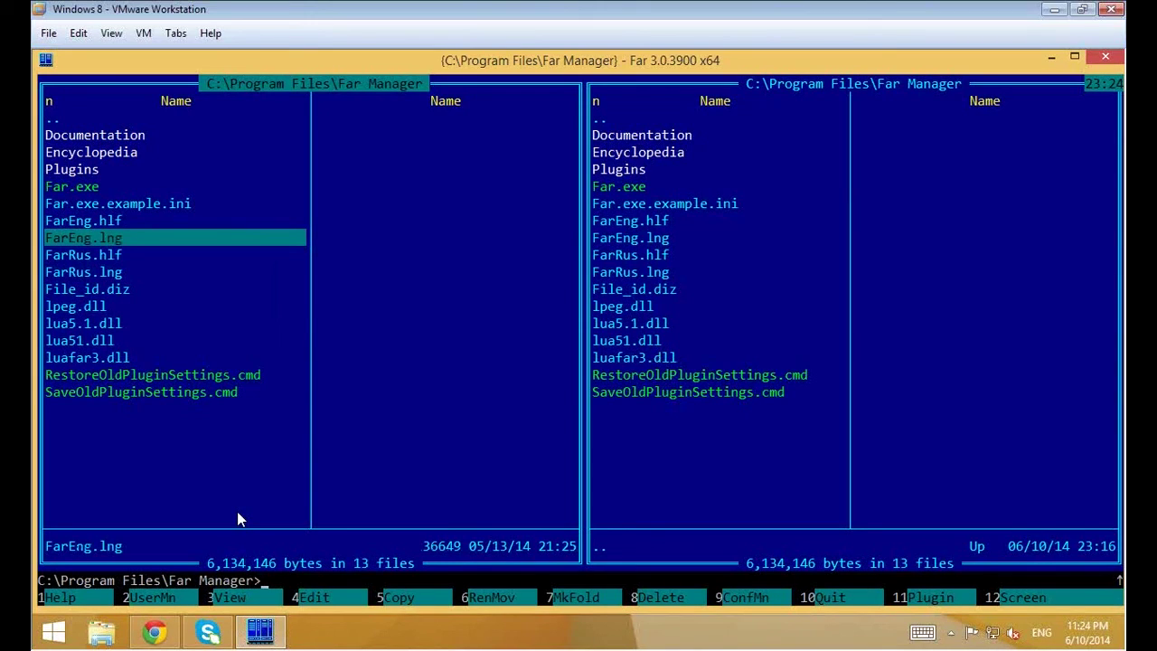
pyautogui.click(227, 598)
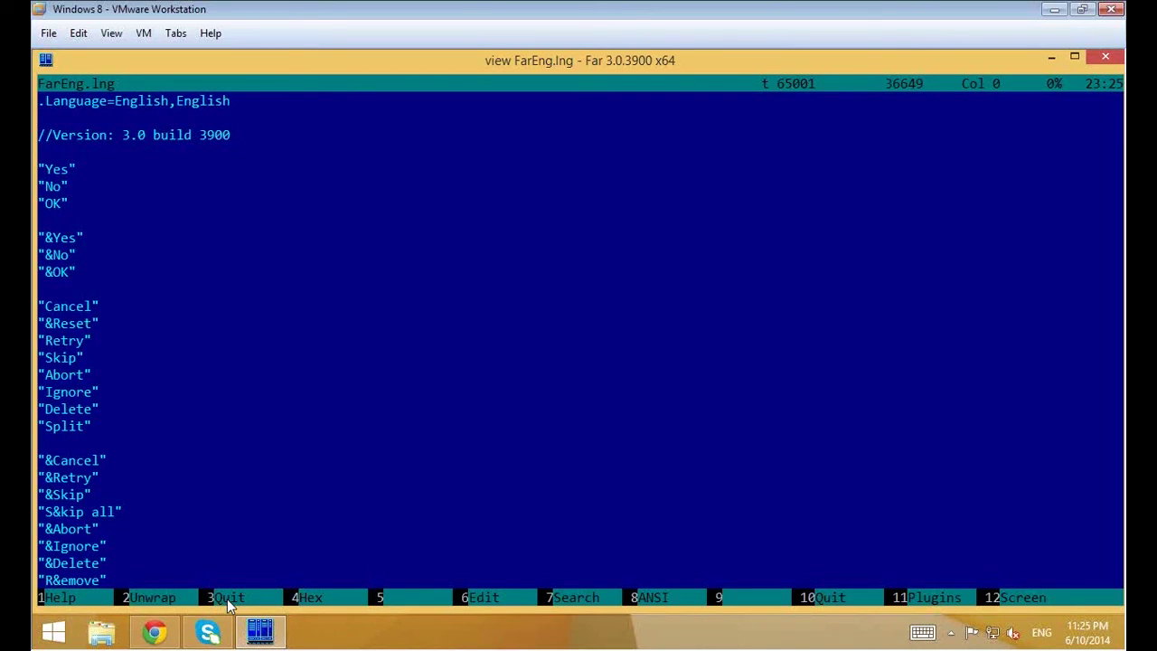
pyautogui.click(227, 599)
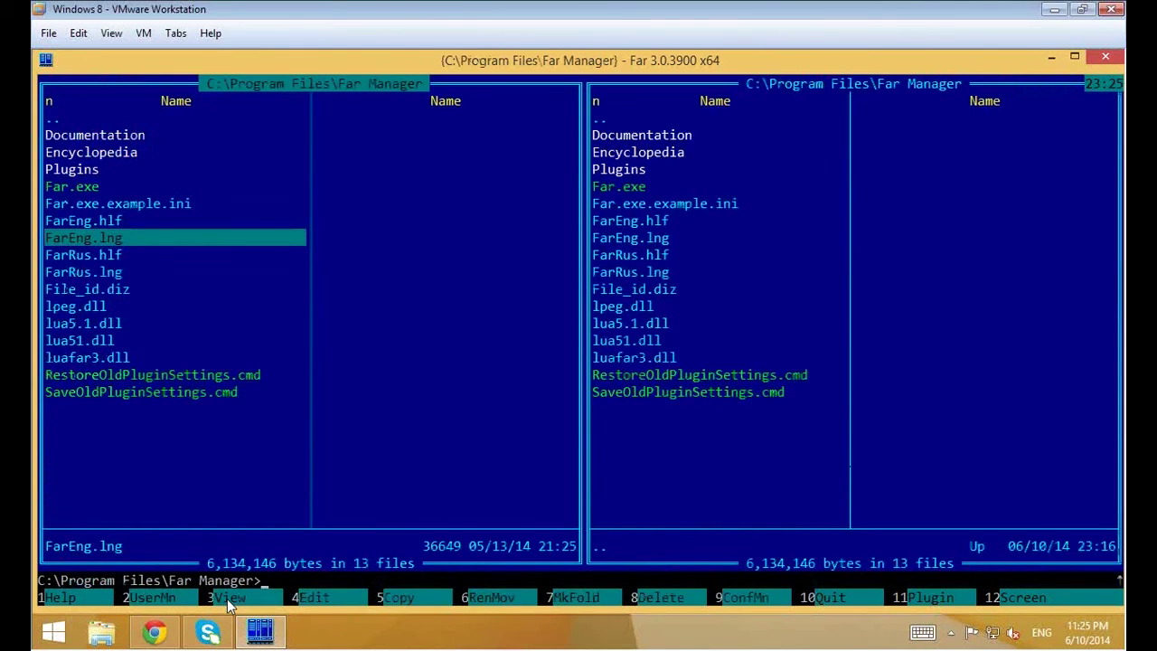
pyautogui.click(227, 598)
pyautogui.click(227, 598)
pyautogui.click(227, 599)
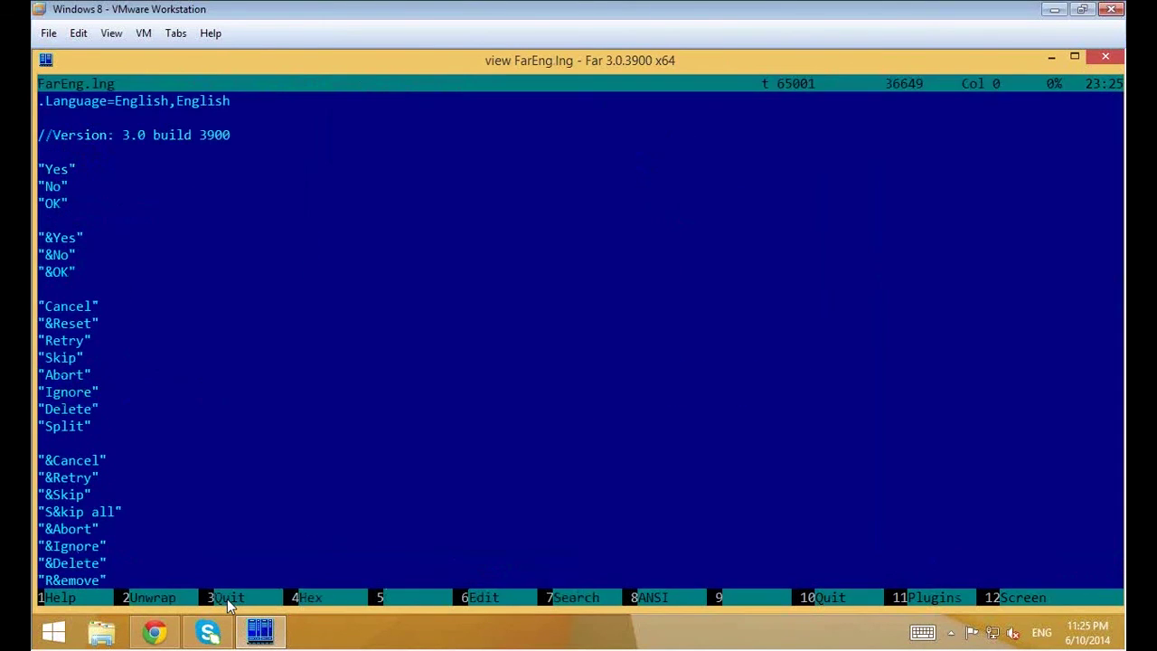
pyautogui.click(227, 598)
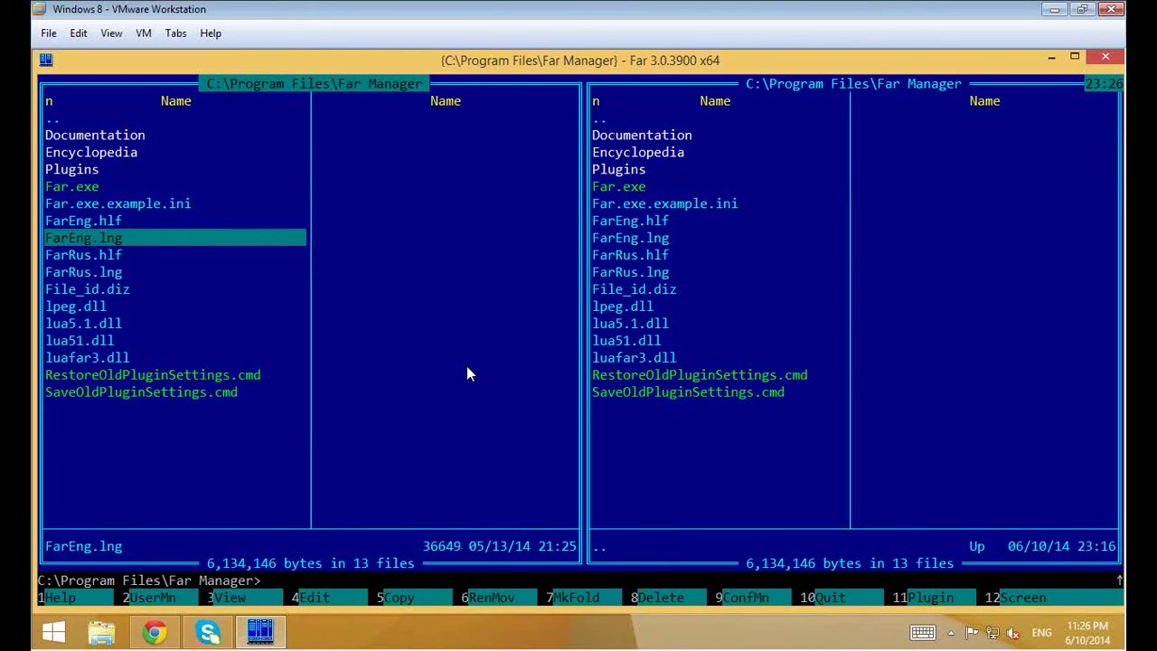
# Browse the file list up to the parent-folder entry and go up to C:\Program Files.
pyautogui.press('Down')
pyautogui.press('Down')
pyautogui.press('Up')
pyautogui.press('Up')
pyautogui.press('Up')
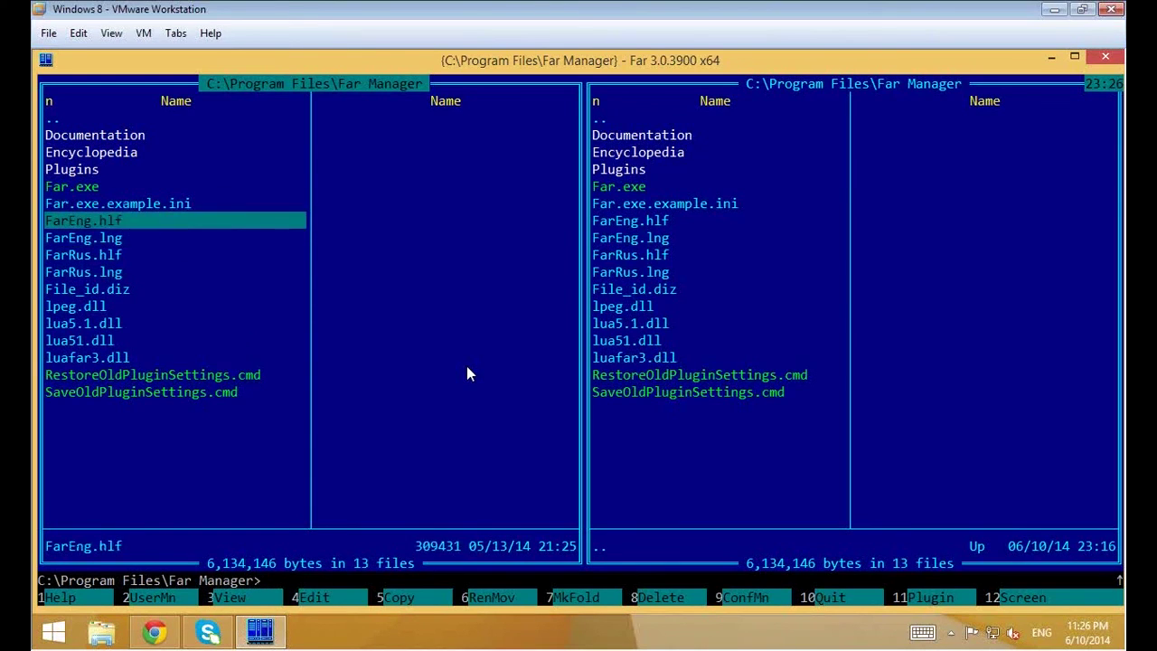
pyautogui.press('Up')
pyautogui.press('Up')
pyautogui.press('Up')
pyautogui.press('Up')
pyautogui.press('Up')
pyautogui.press('Up')
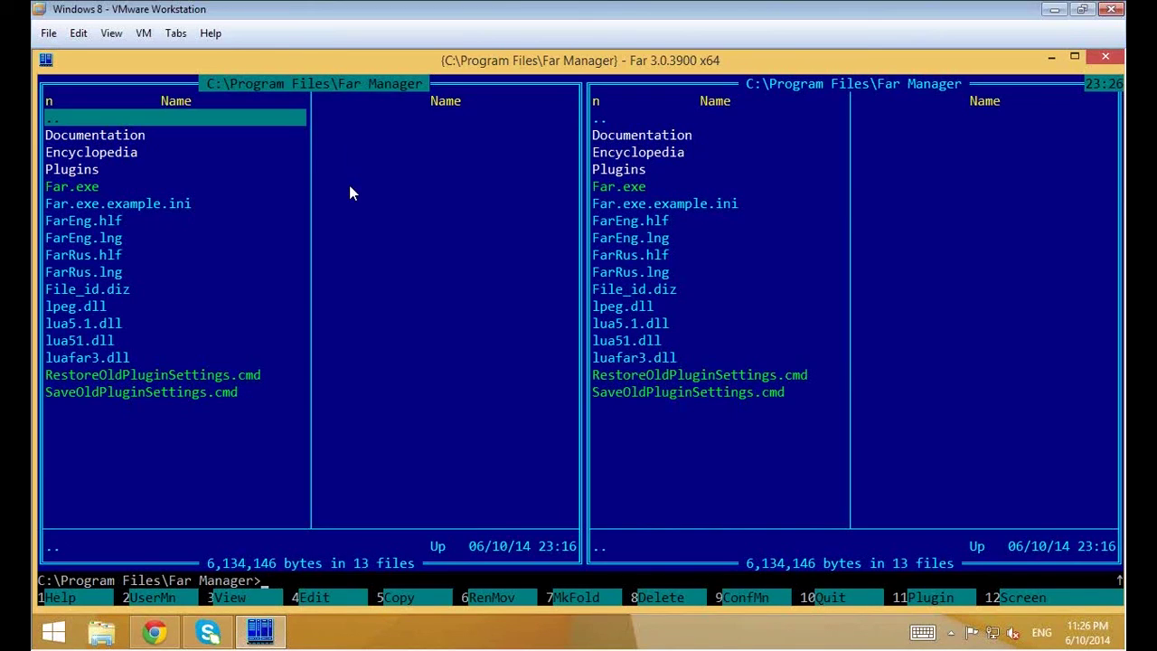
pyautogui.press('Down')
pyautogui.press('Down')
pyautogui.press('Down')
pyautogui.press('Up')
pyautogui.press('Up')
pyautogui.press('Up')
pyautogui.press('Return')
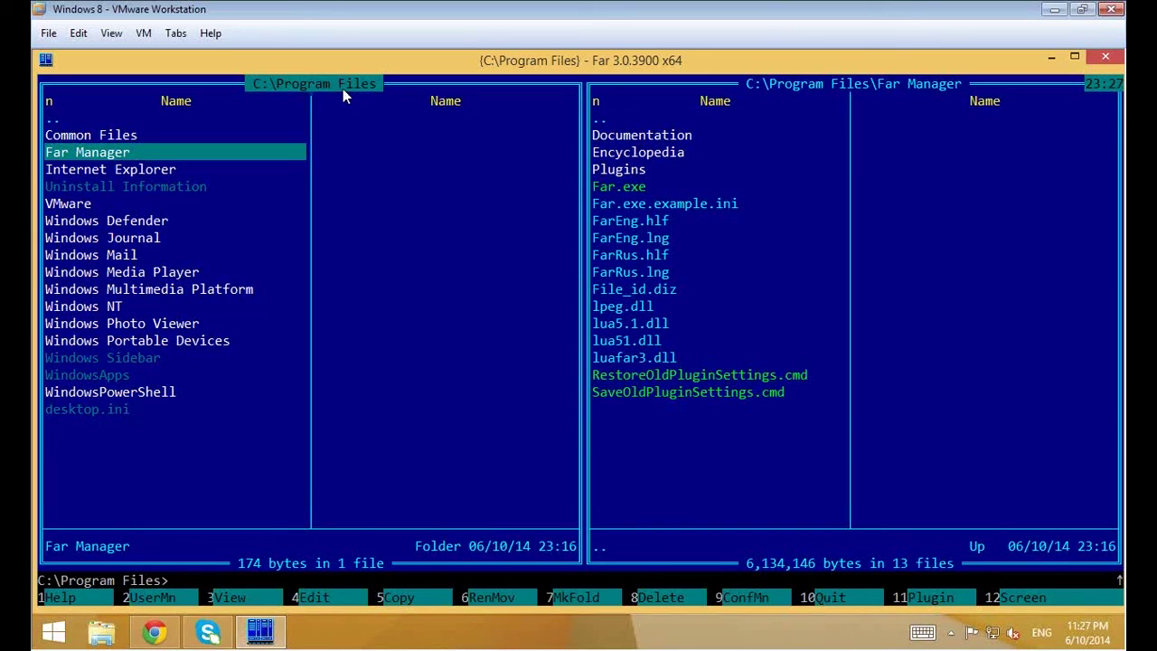
# Go up from Program Files to the root of drive C: through the parent-folder entry.
pyautogui.press('Up')
pyautogui.press('Up')
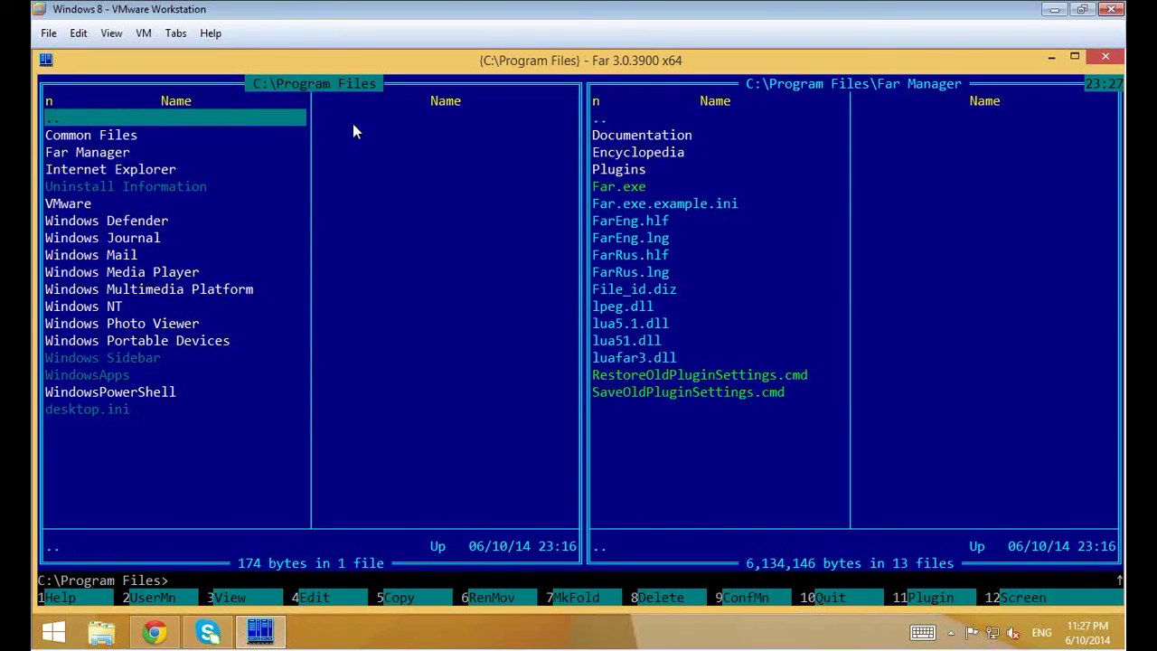
pyautogui.press('Return')
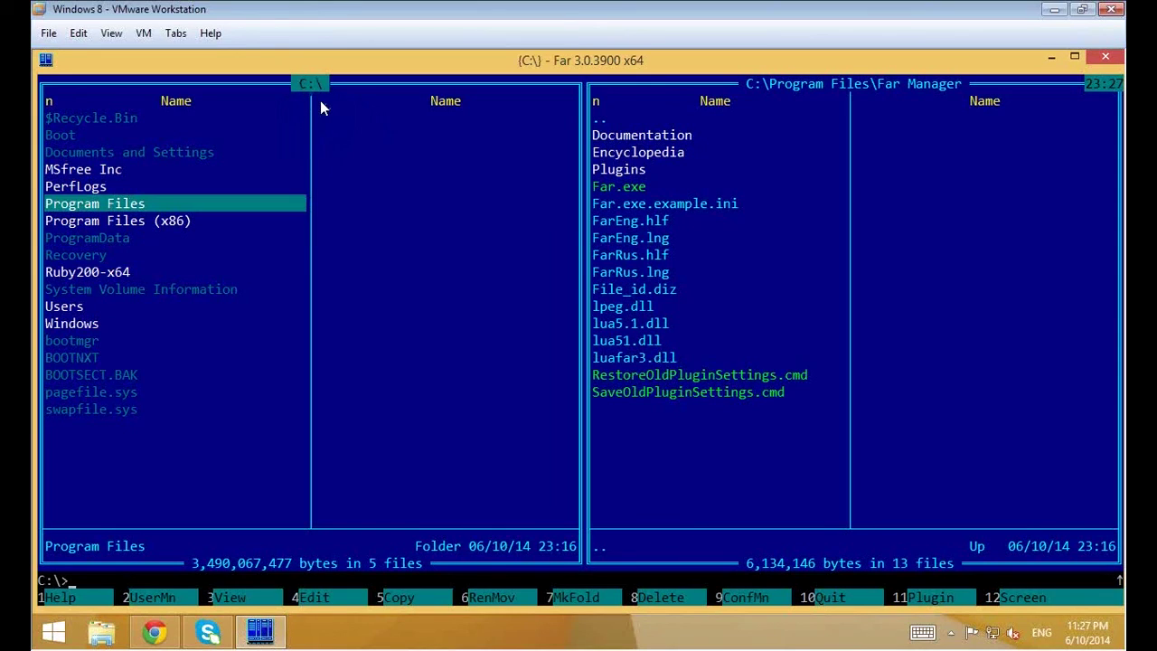
# Select various folders in the root of C: in turn, including Recovery and Program Files, ending on Ruby200-x64.
pyautogui.moveTo(266, 633)
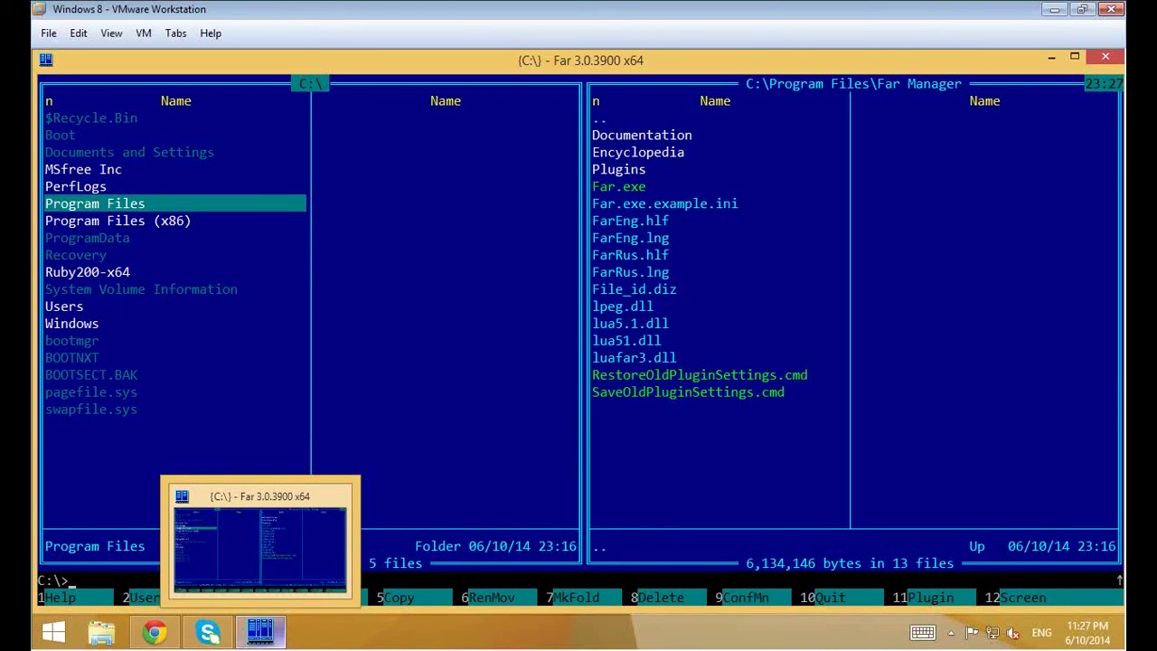
pyautogui.press('Up')
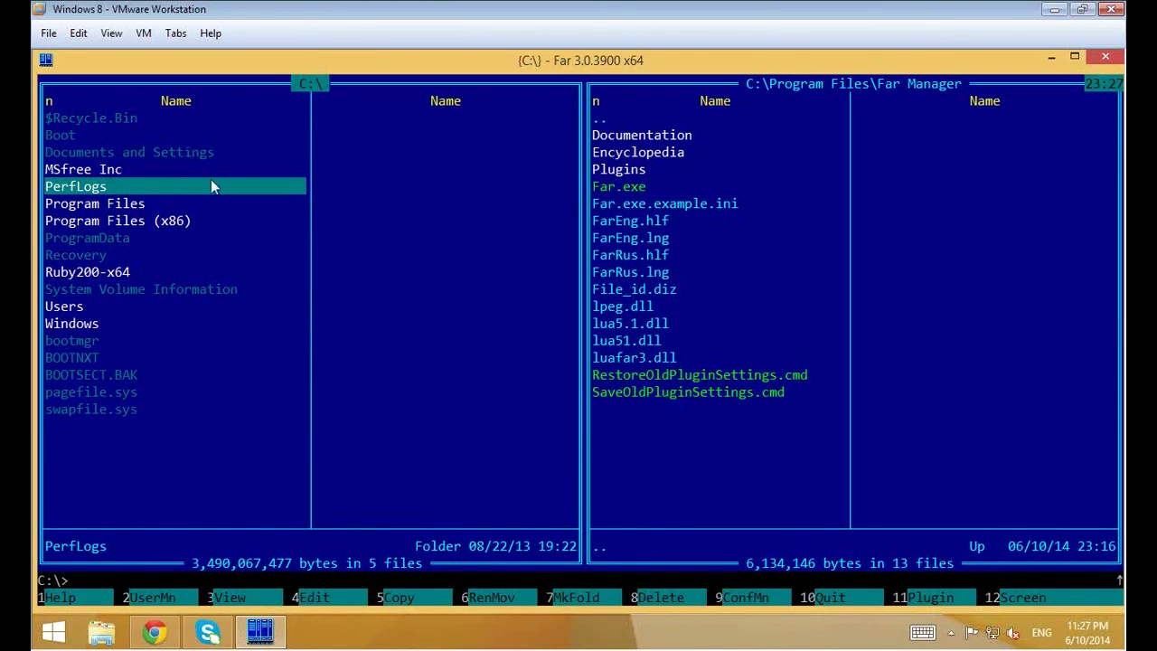
pyautogui.click(132, 244)
pyautogui.click(129, 325)
pyautogui.click(139, 253)
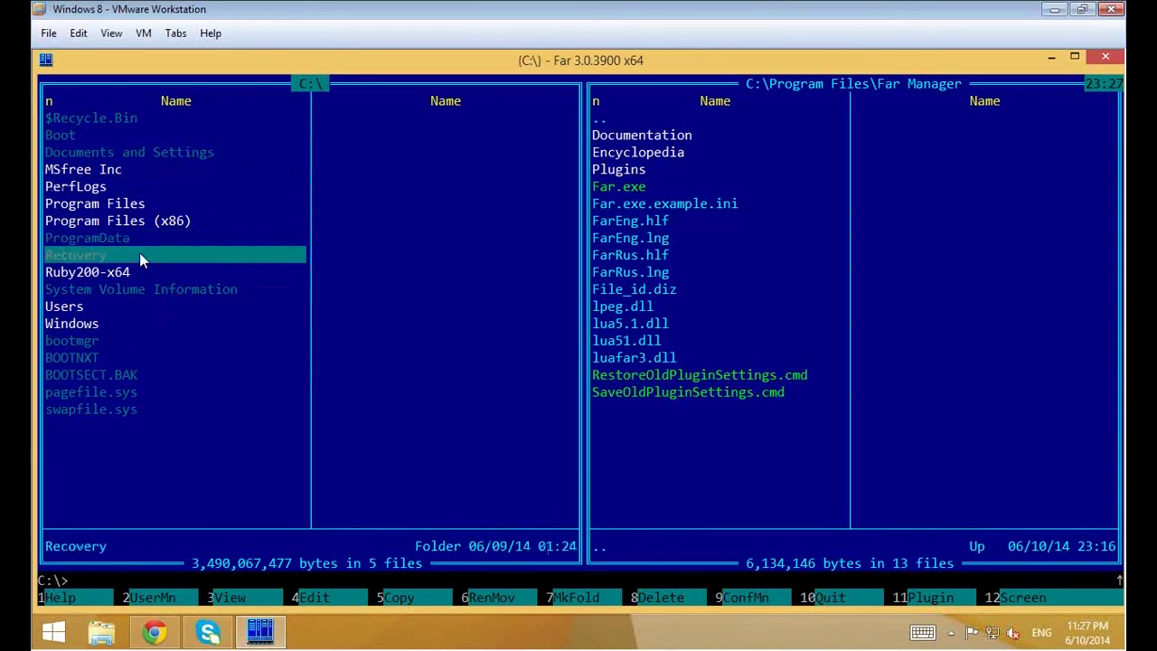
pyautogui.click(133, 206)
pyautogui.click(127, 273)
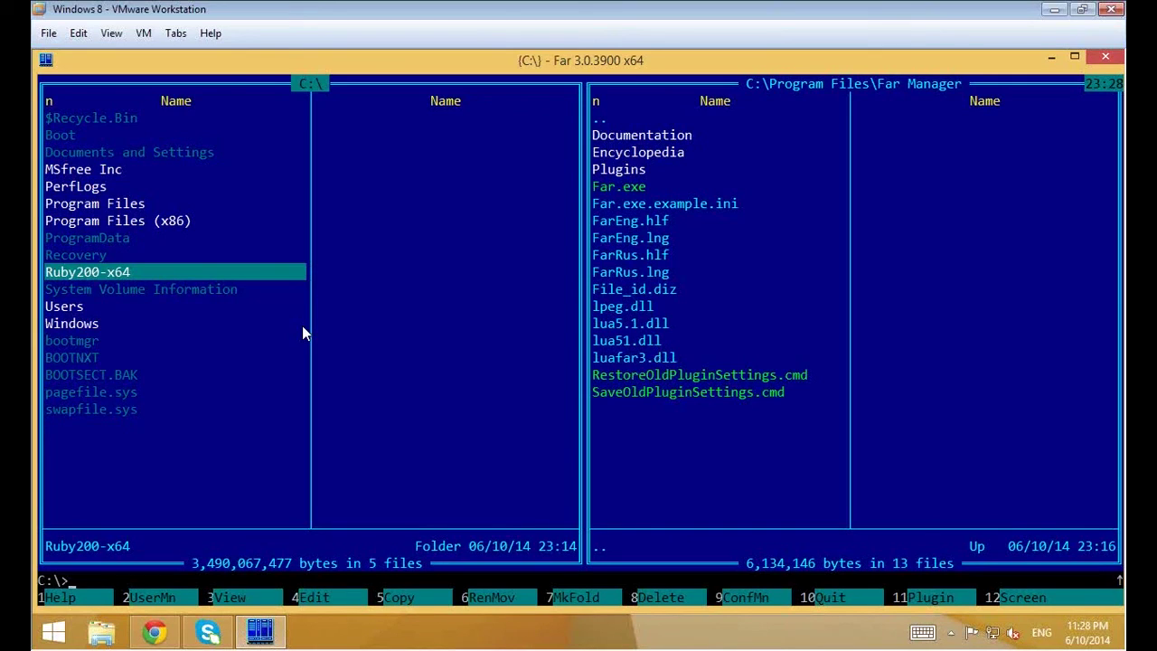
# Create a folder named Projects in the root of C:, and look inside it before returning to the root.
pyautogui.press('F7')
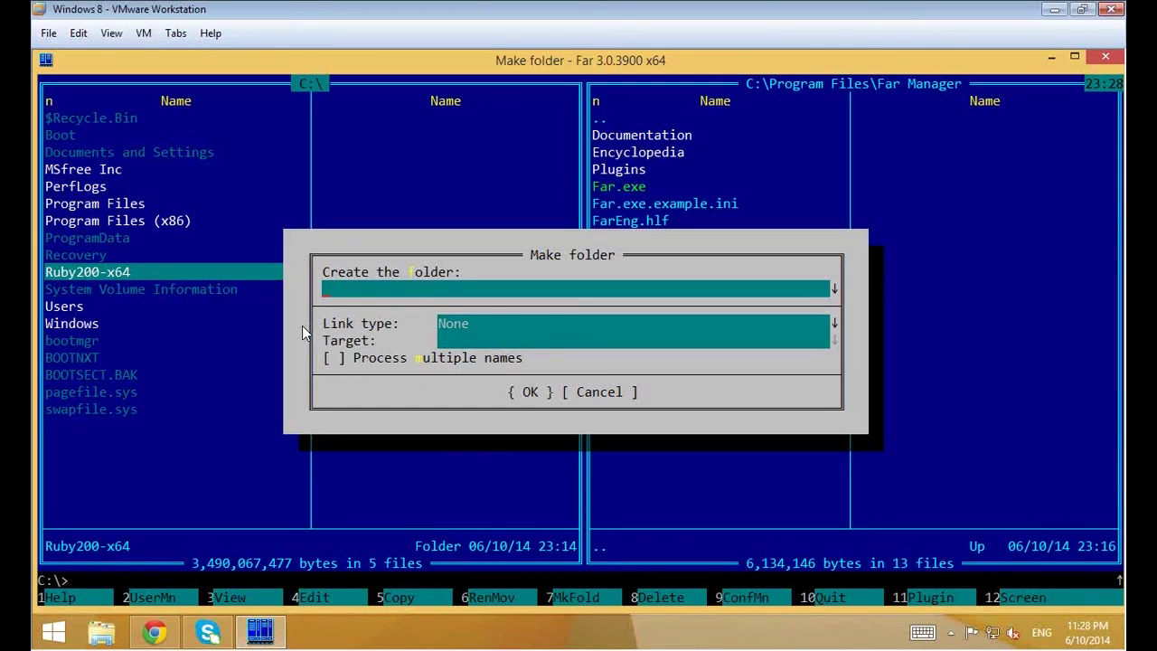
pyautogui.write('Projects')
pyautogui.moveTo(208, 631)
pyautogui.press('Return')
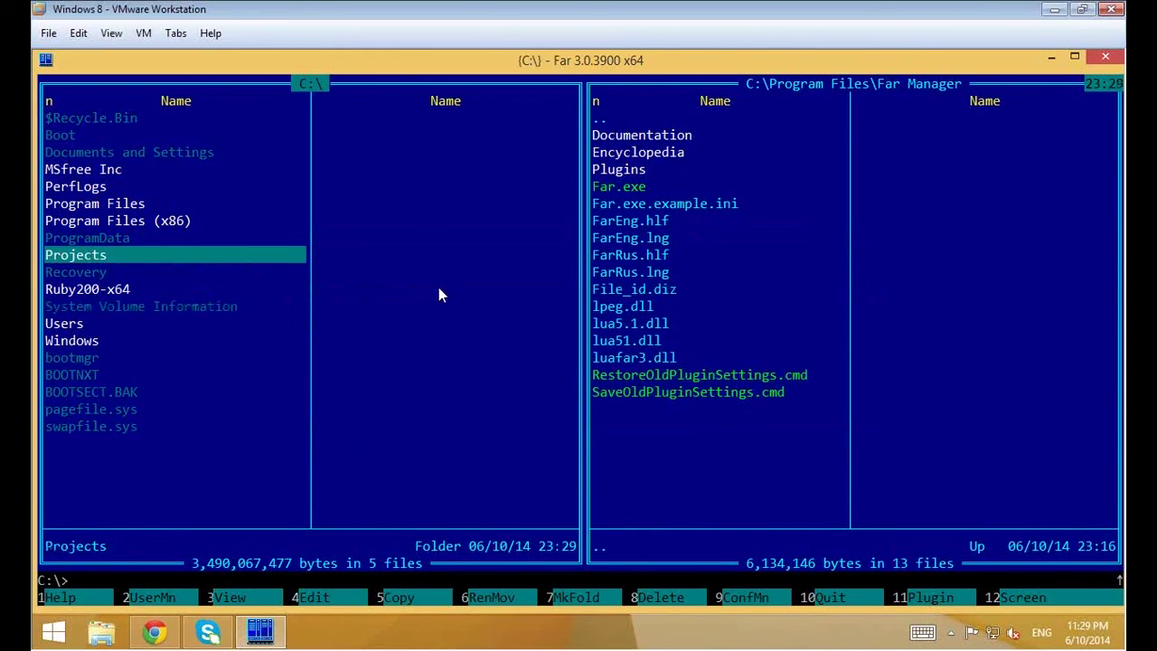
pyautogui.press('Return')
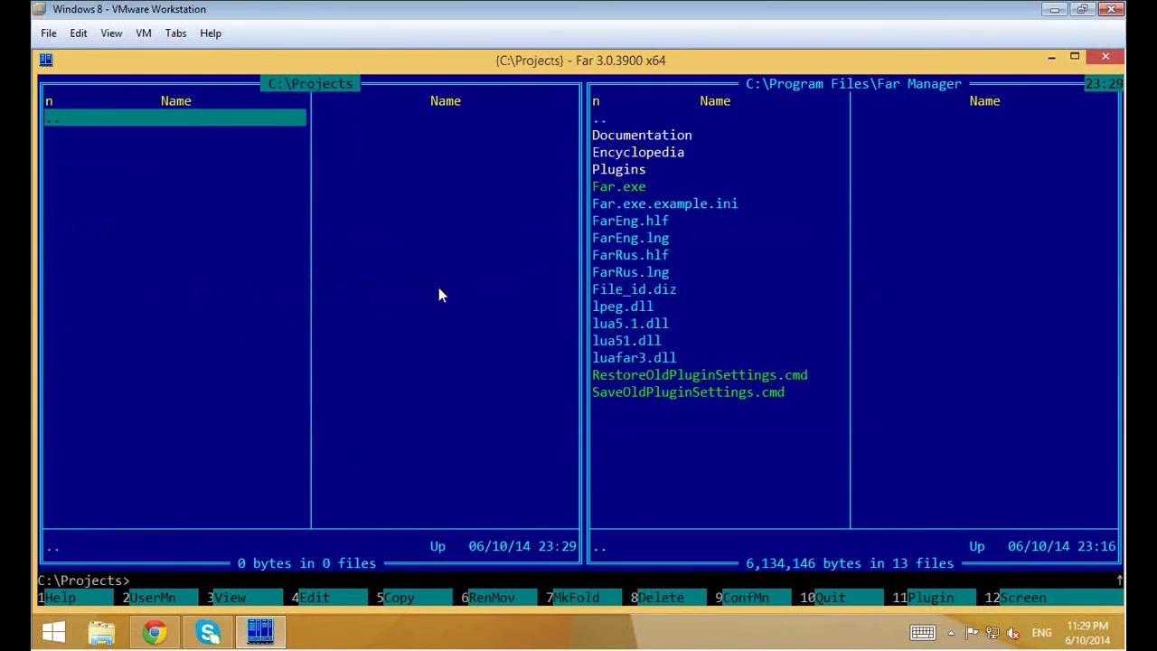
pyautogui.press('Return')
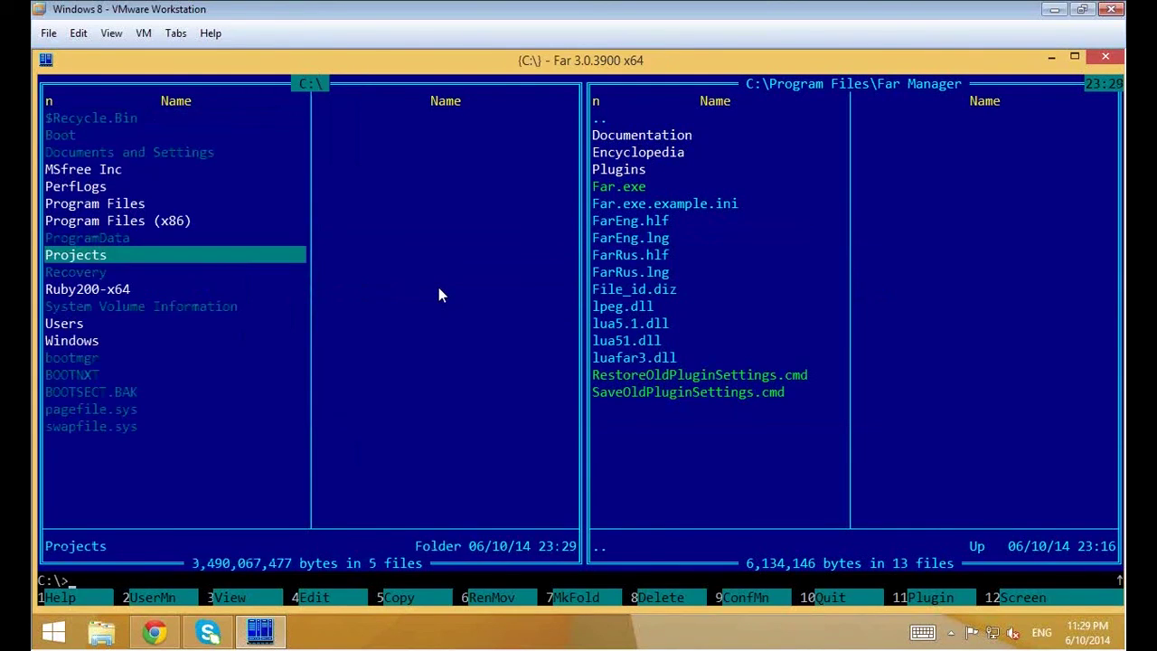
# Look inside the Projects folder, then find the same folder on Local Disk (C:) in File Explorer and return to the drive's root.
pyautogui.press('Return')
pyautogui.press('Return')
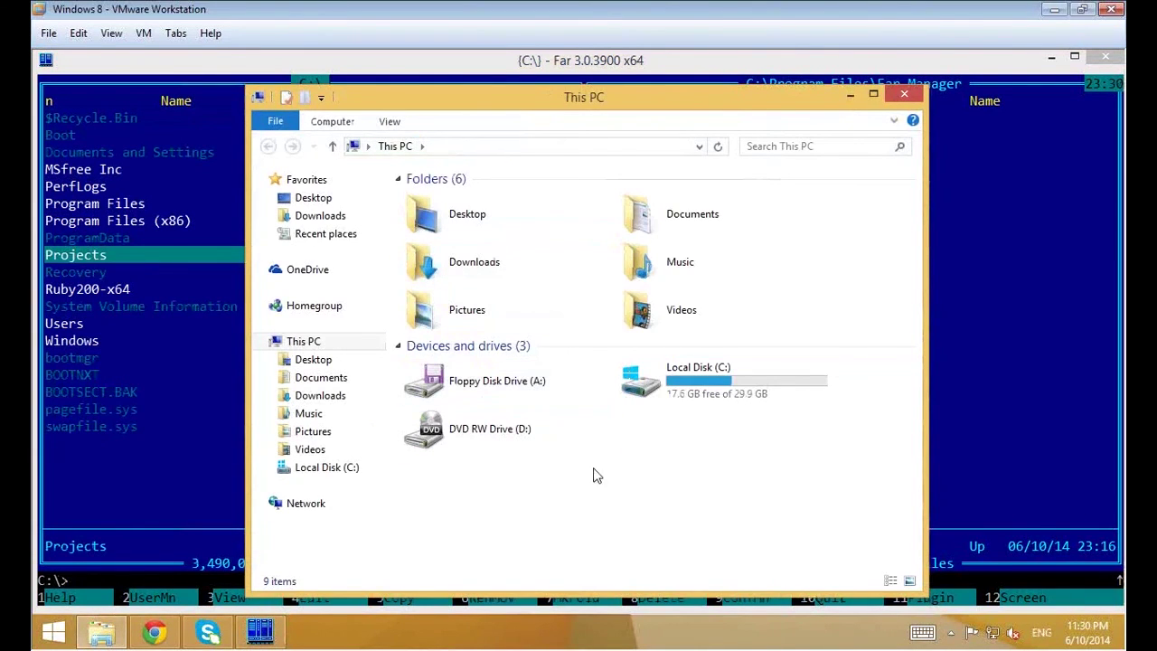
pyautogui.doubleClick(720, 383)
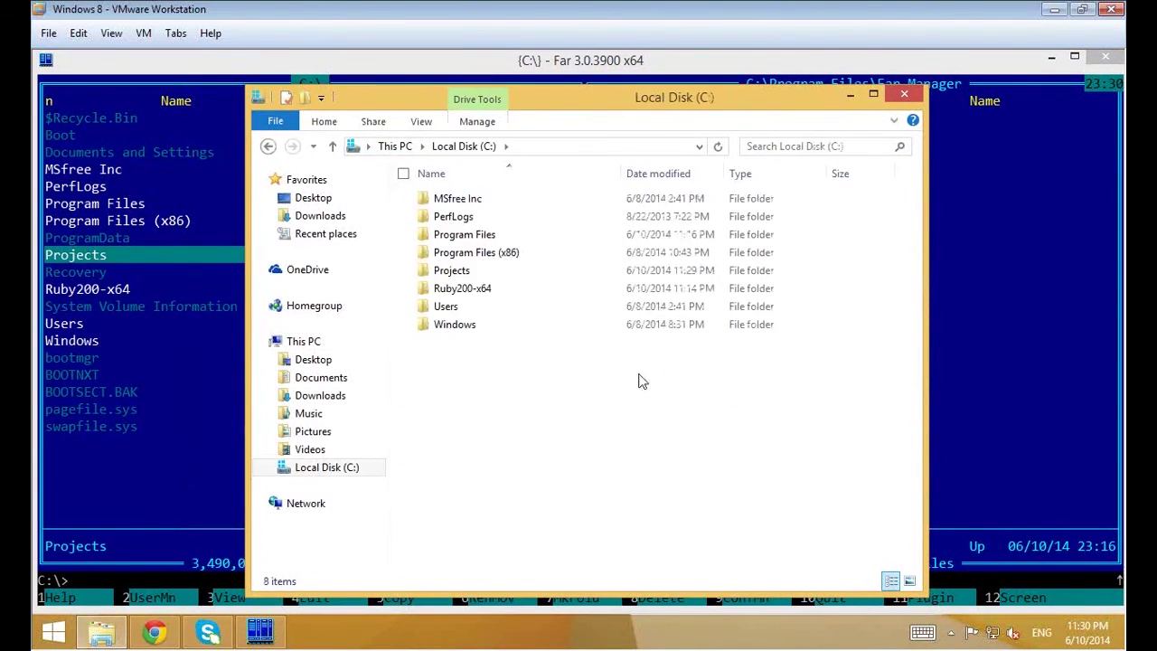
pyautogui.doubleClick(458, 271)
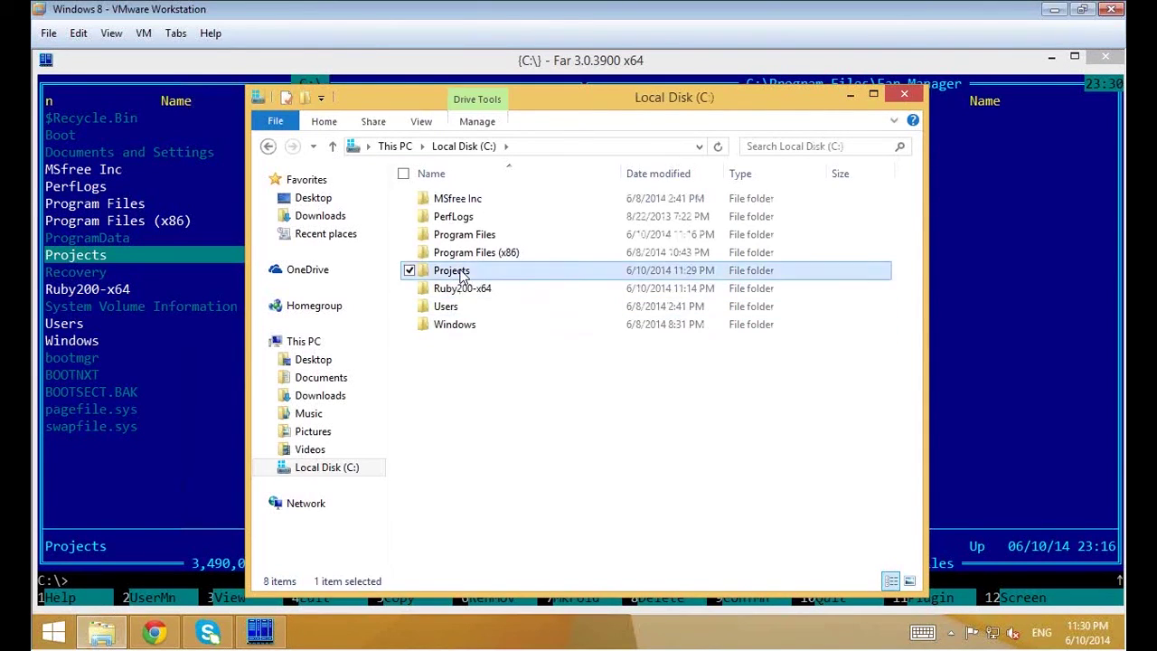
pyautogui.click(480, 150)
# Show the option for creating a new folder in C:, dismiss it without creating one and close File Explorer.
pyautogui.rightClick(468, 374)
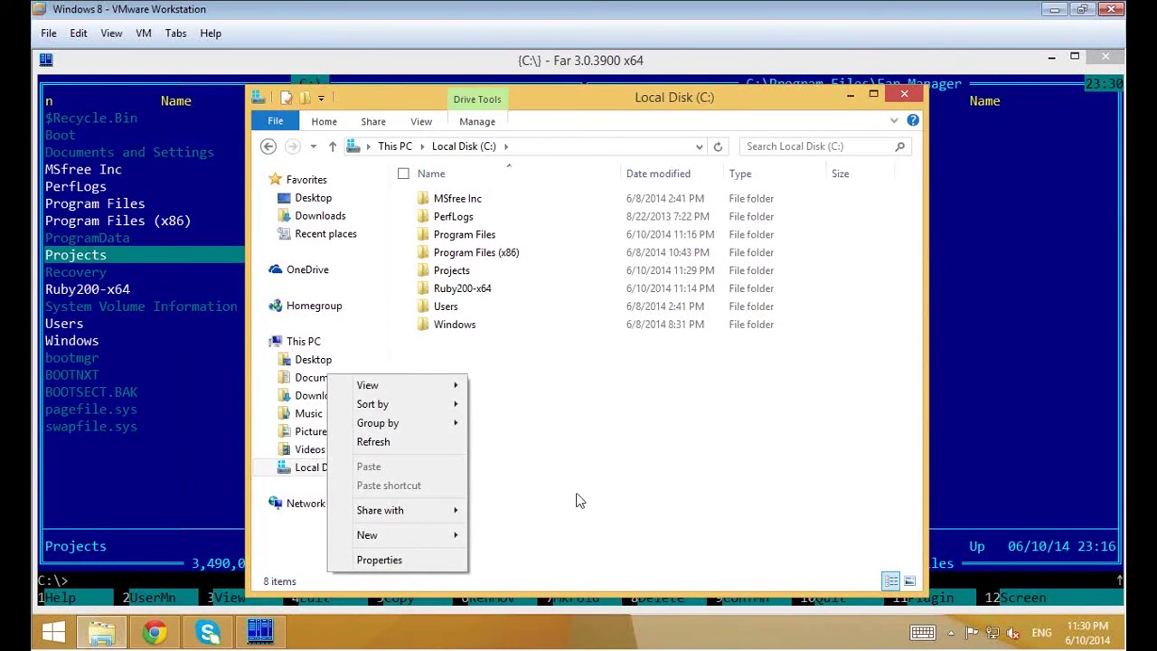
pyautogui.moveTo(405, 545)
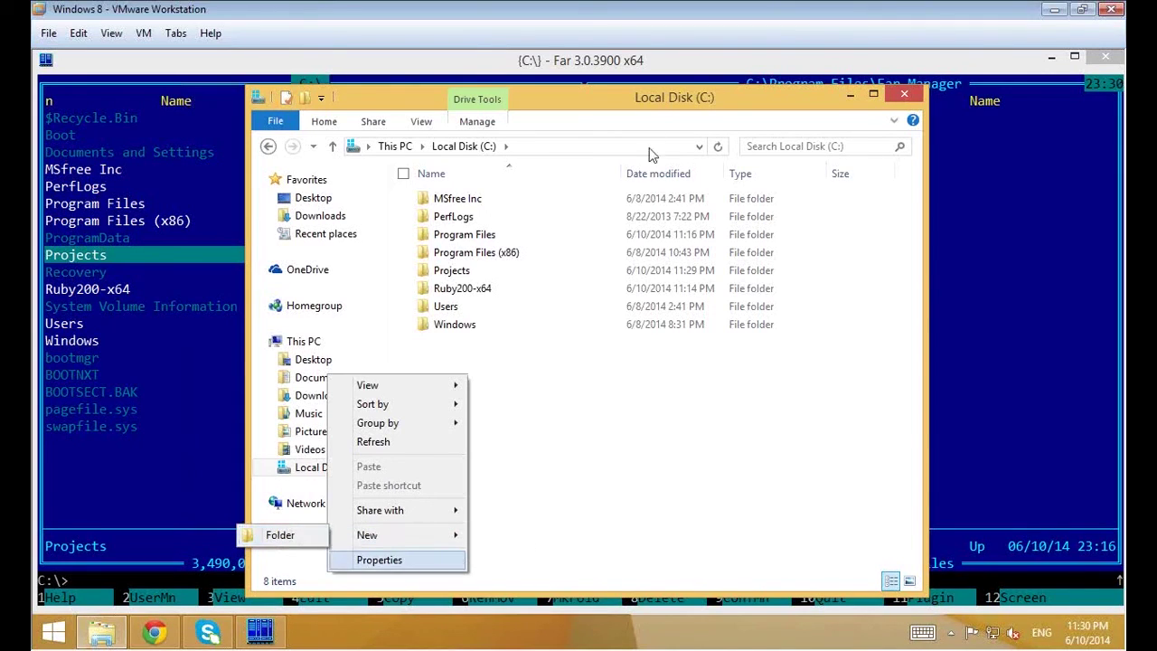
pyautogui.click(687, 106)
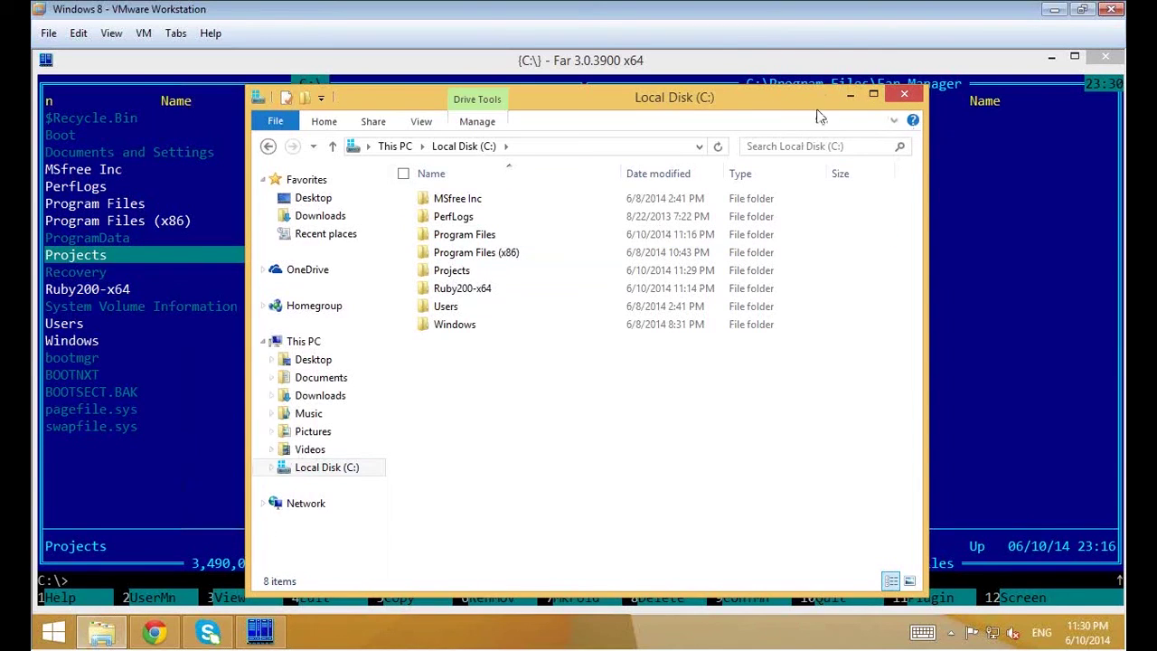
pyautogui.click(905, 95)
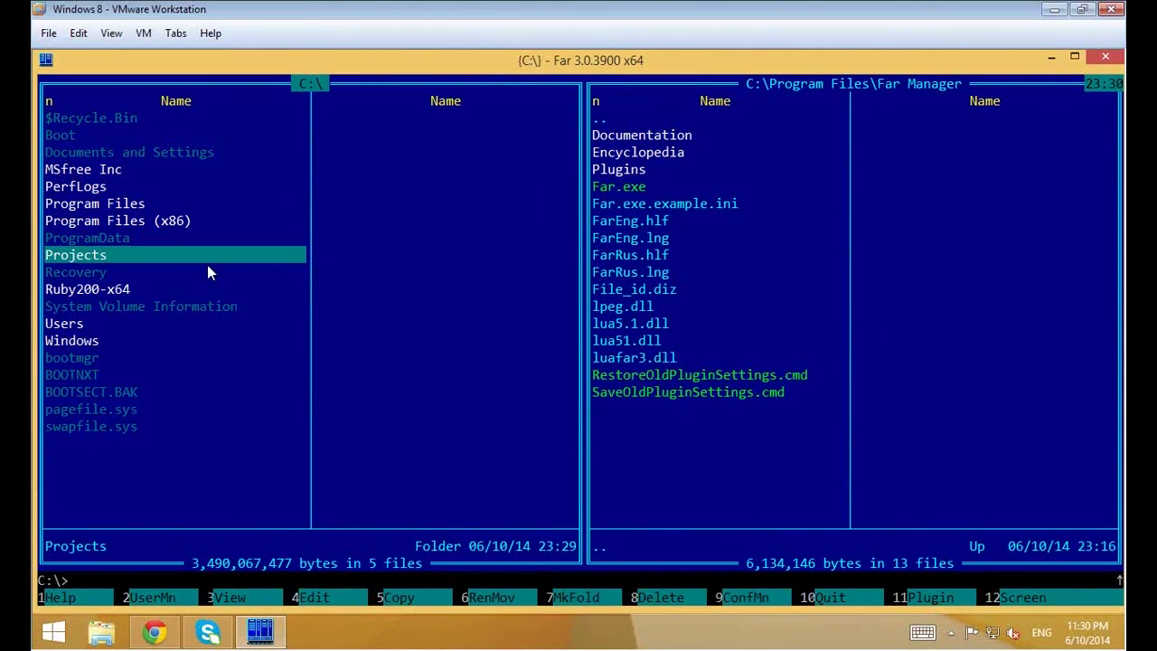
# Create a folder named MyApp1 inside C:\Projects.
pyautogui.press('Return')
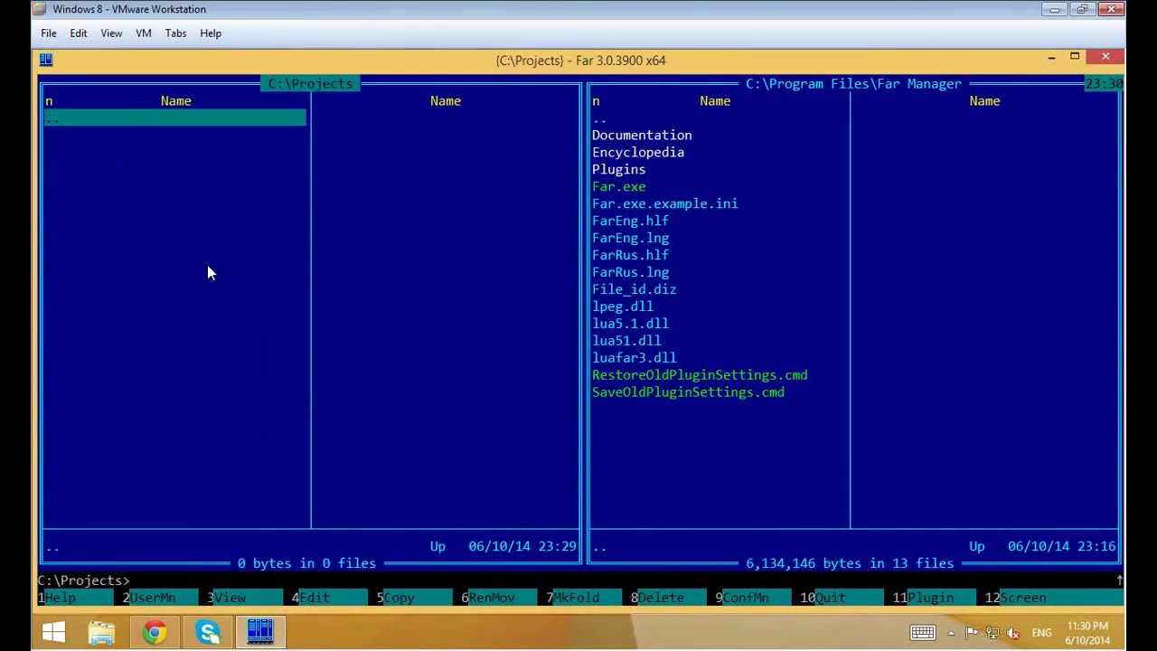
pyautogui.press('F7')
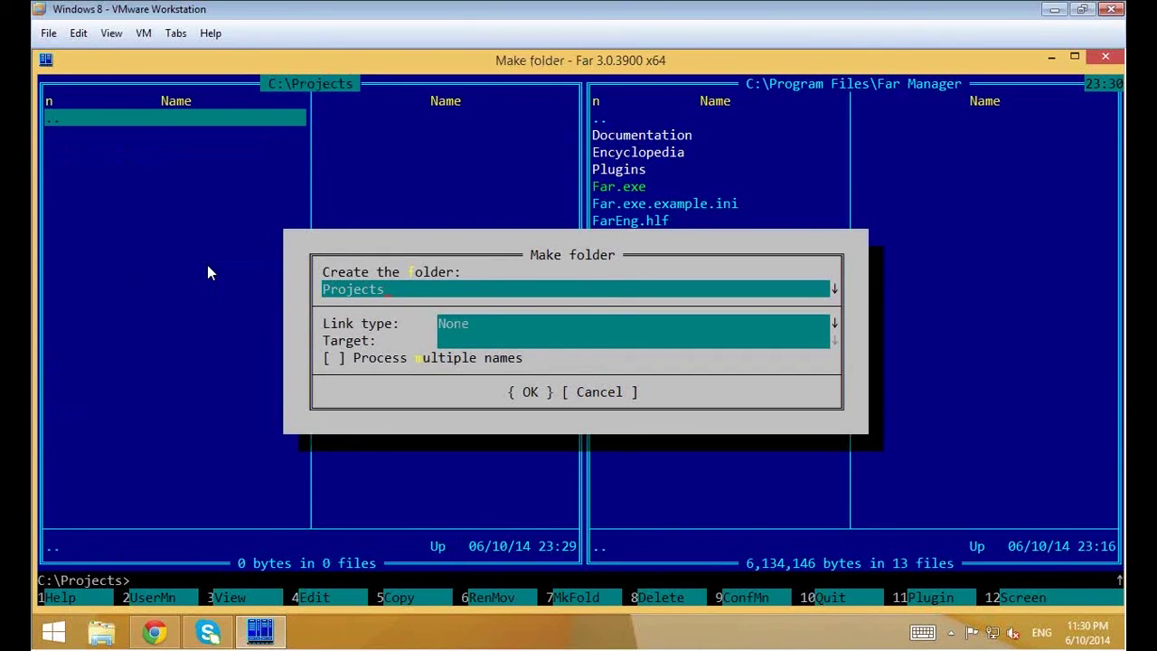
pyautogui.press('BackSpace')
pyautogui.write('MyApp')
pyautogui.write('l')
pyautogui.press('Return')
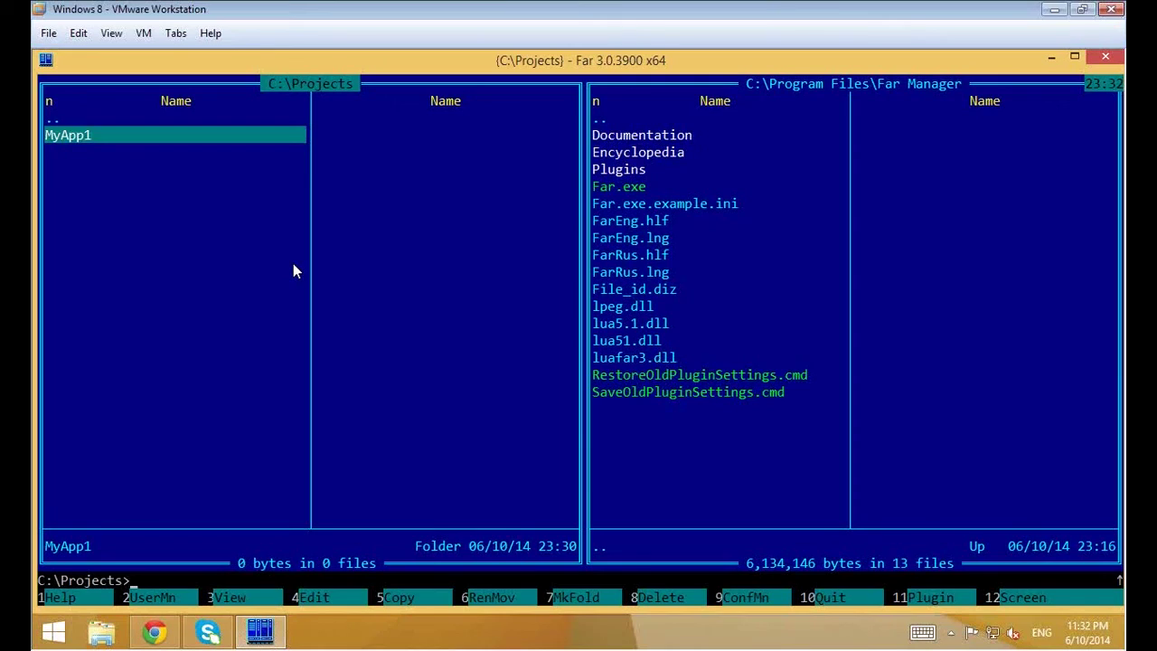
# Enter the MyApp1 folder and start a new file named app1.rb in the editor.
pyautogui.press('Return')
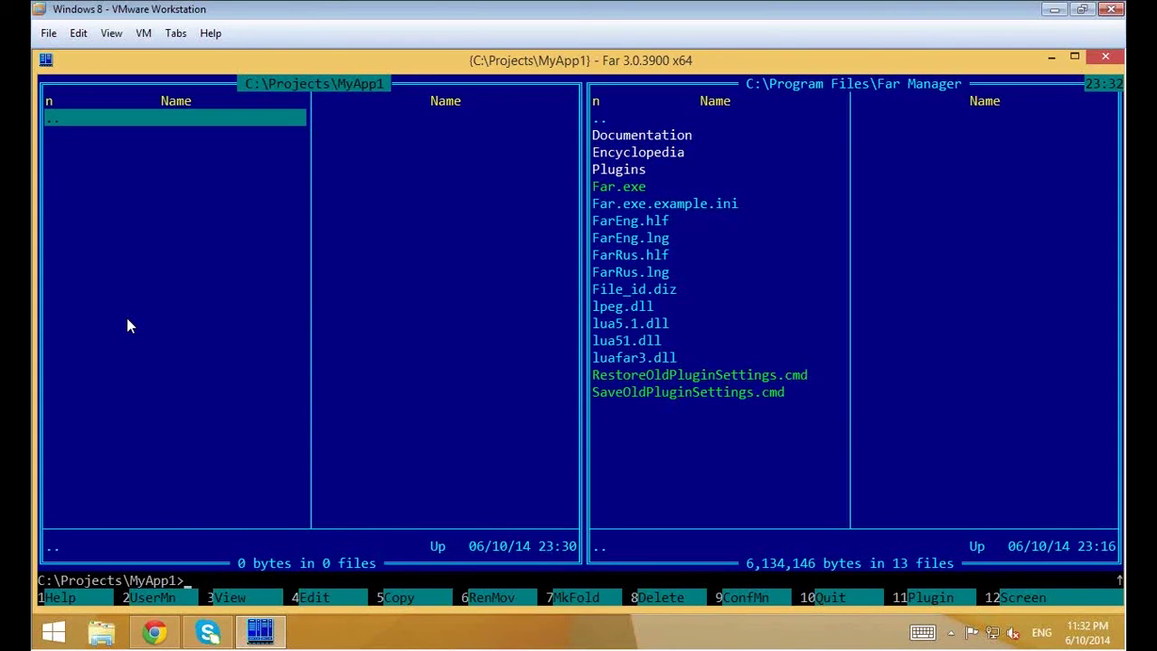
pyautogui.press('shift')
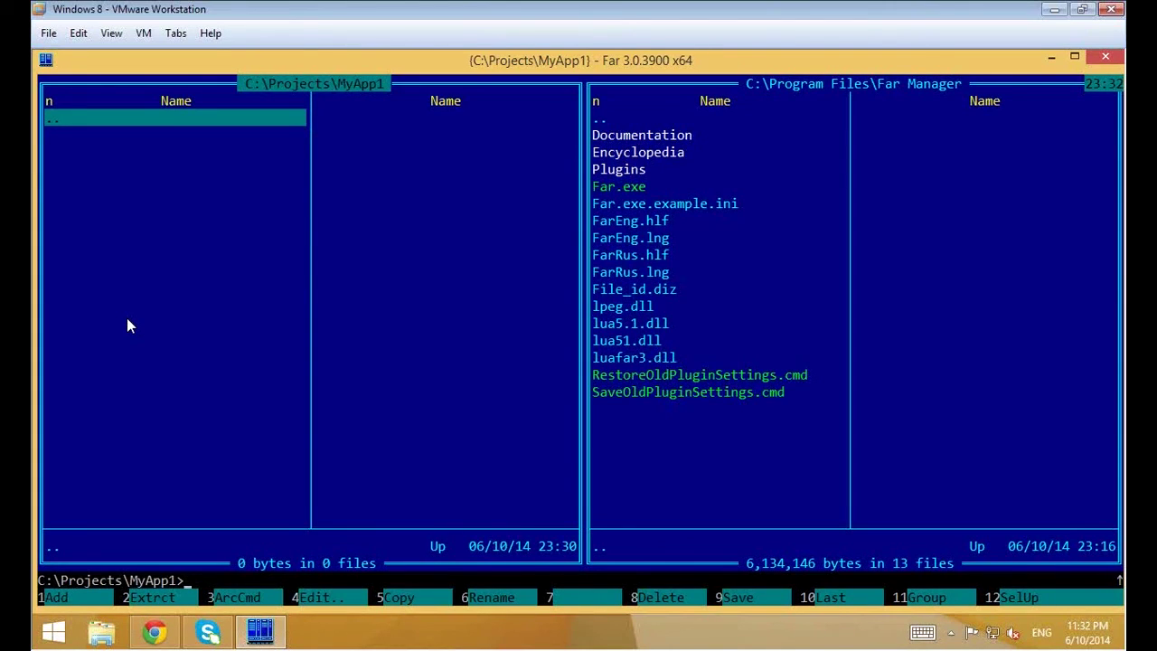
pyautogui.hotkey('shift', 'F4')
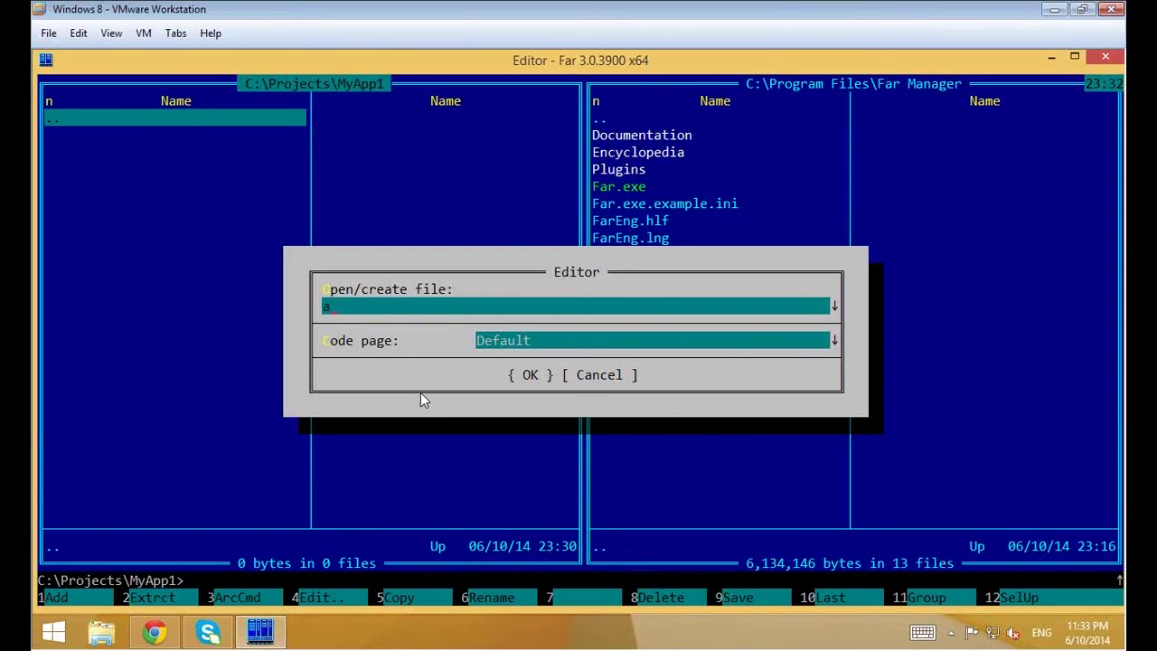
pyautogui.write('pp')
pyautogui.write('1.rb')
pyautogui.press('Return')
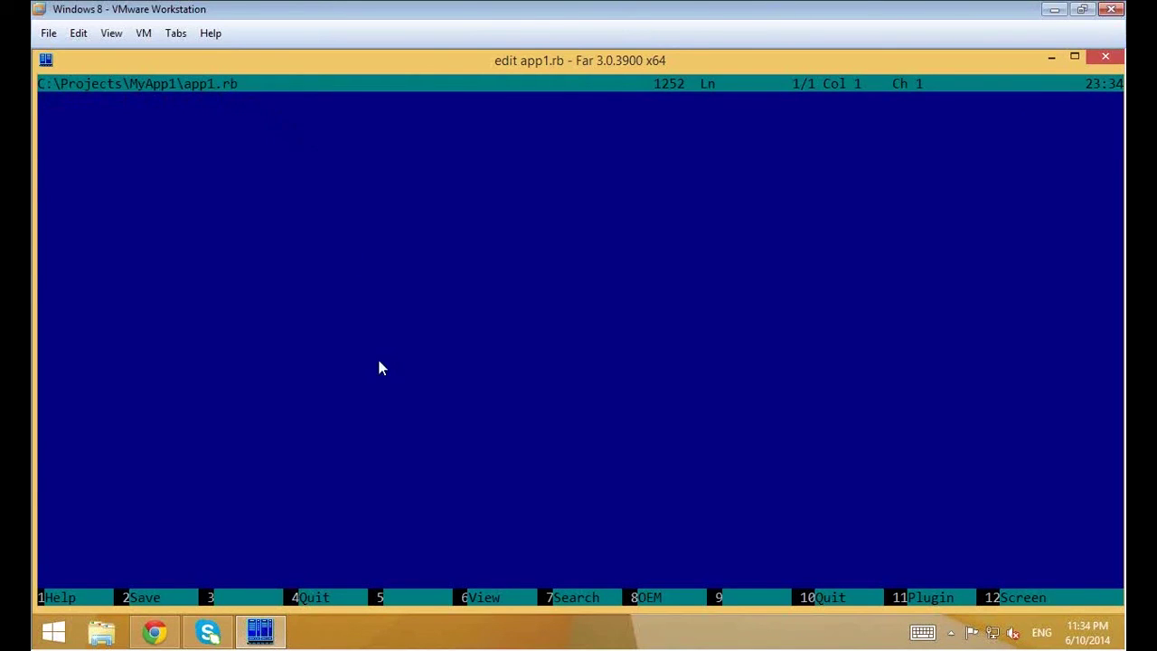
# Check the contents of C:\Projects\MyApp1 in File Explorer and return to the Far Manager editor.
pyautogui.click(101, 632)
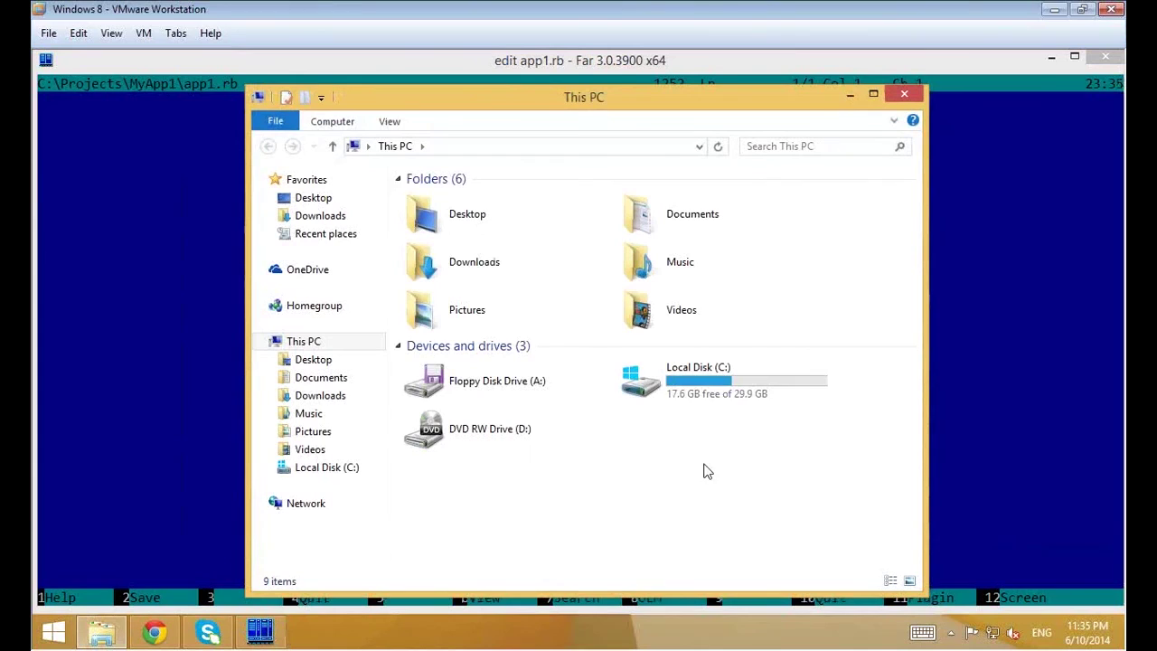
pyautogui.click(737, 377)
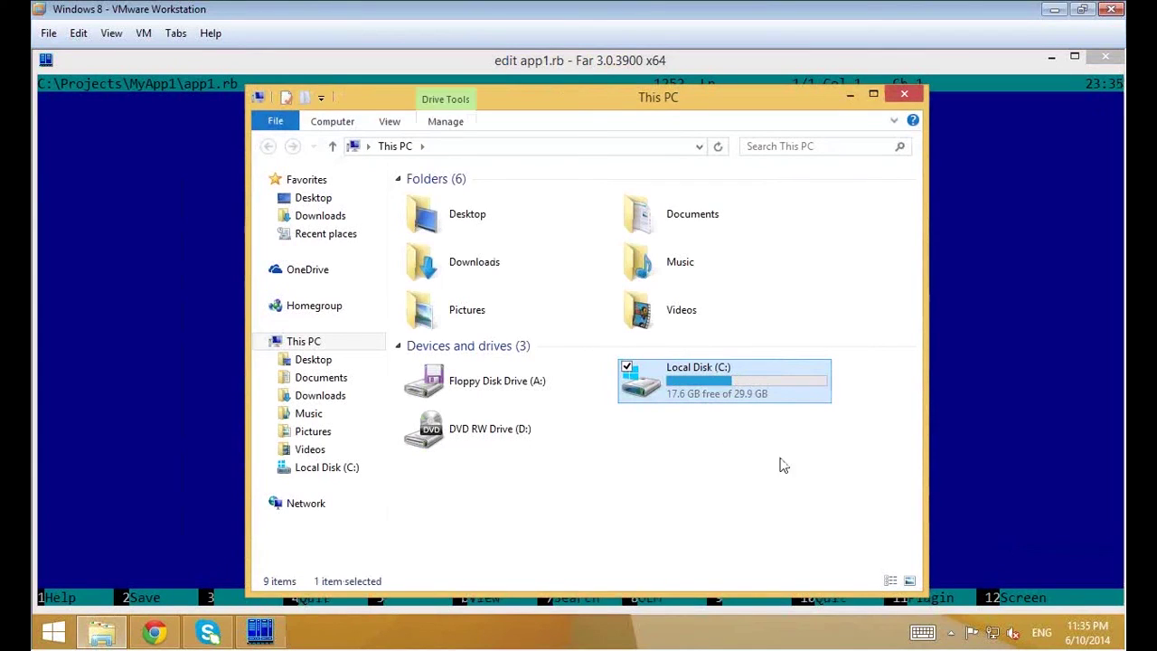
pyautogui.doubleClick(709, 391)
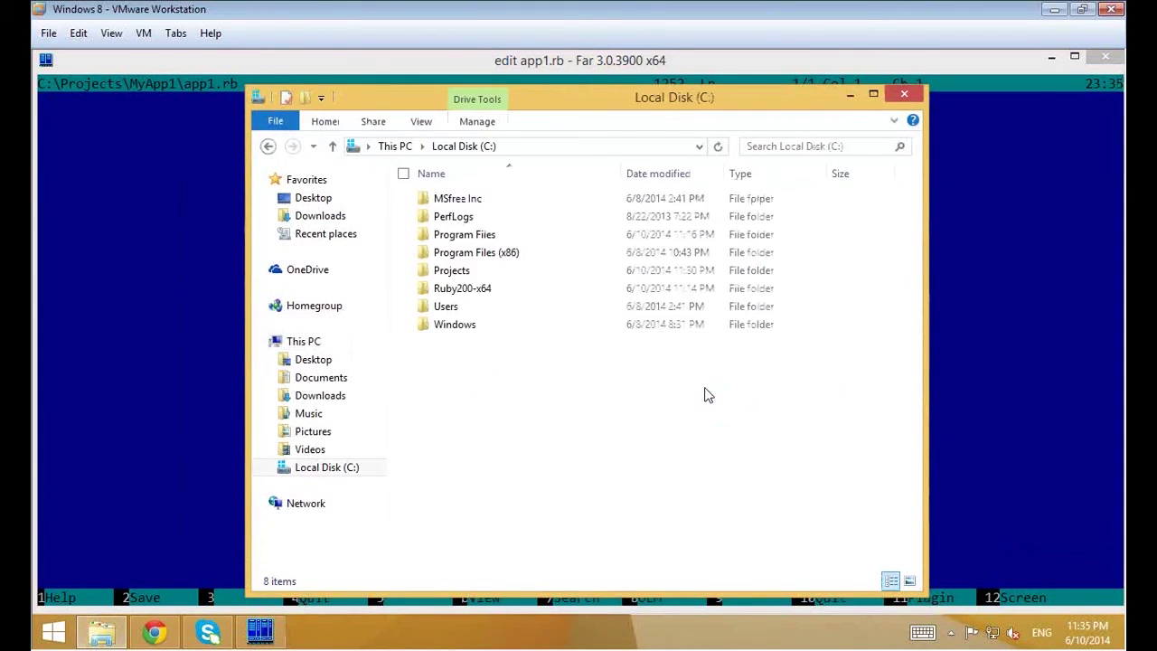
pyautogui.doubleClick(467, 274)
pyautogui.doubleClick(455, 201)
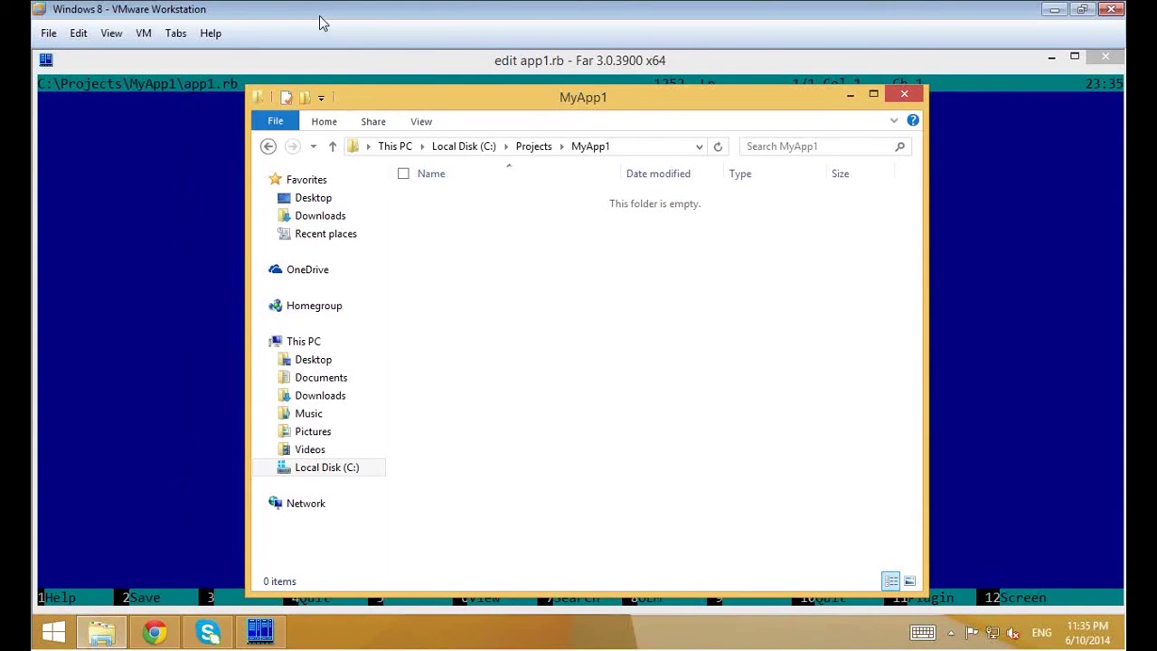
pyautogui.click(276, 59)
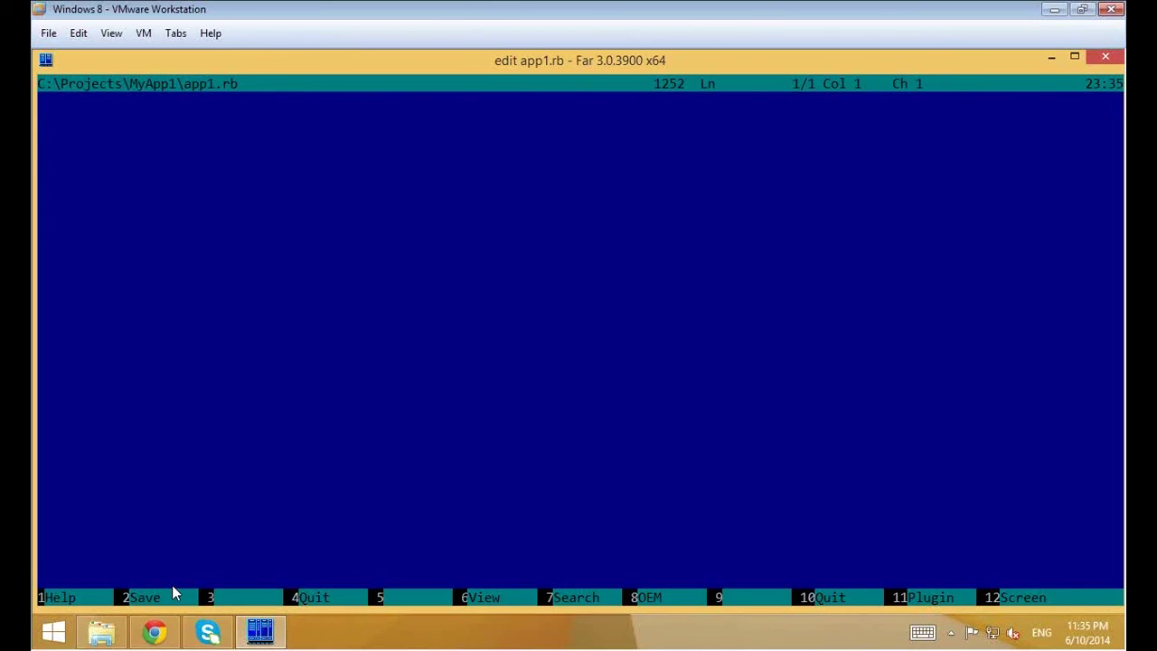
# Save the empty app1.rb, check for it in the MyApp1 folder in File Explorer and return to the editor.
pyautogui.moveTo(109, 638)
pyautogui.click(226, 601)
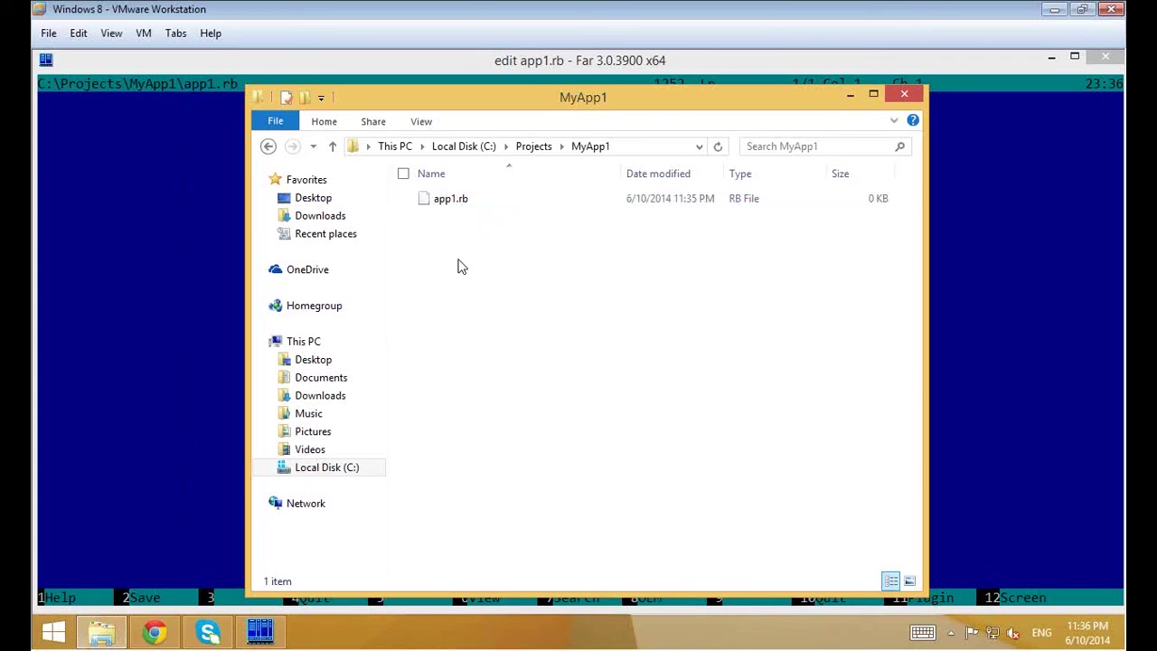
pyautogui.click(125, 187)
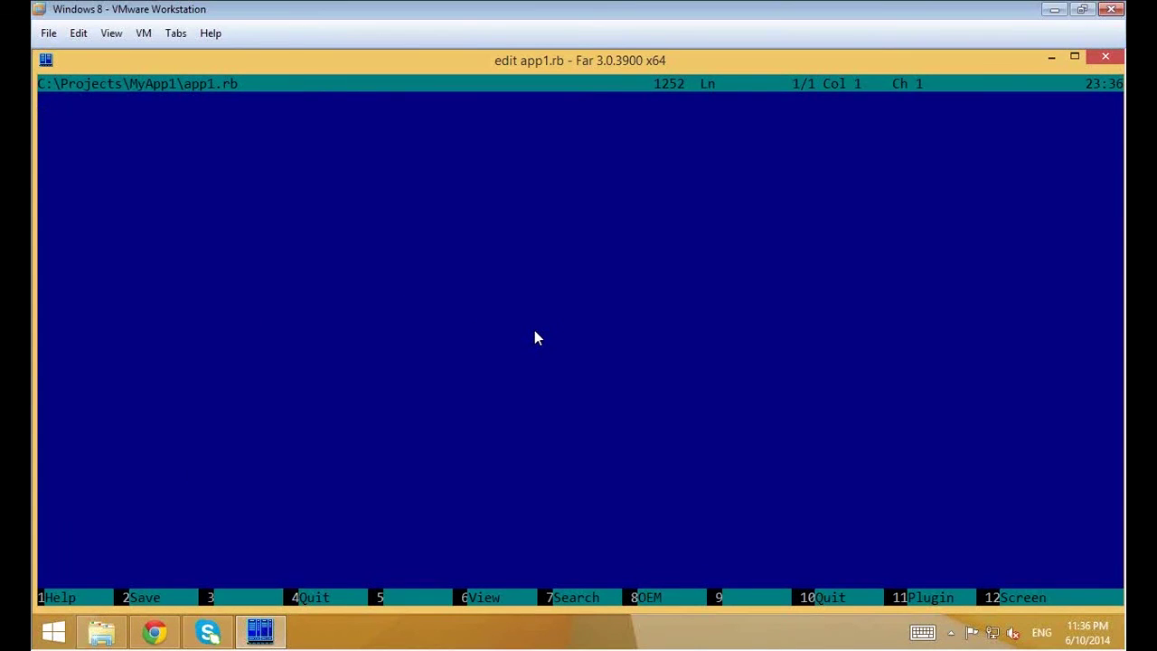
# Write the line puts "Hello" in app1.rb and check the unsaved file's size in File Explorer.
pyautogui.write('puts "Hello"')
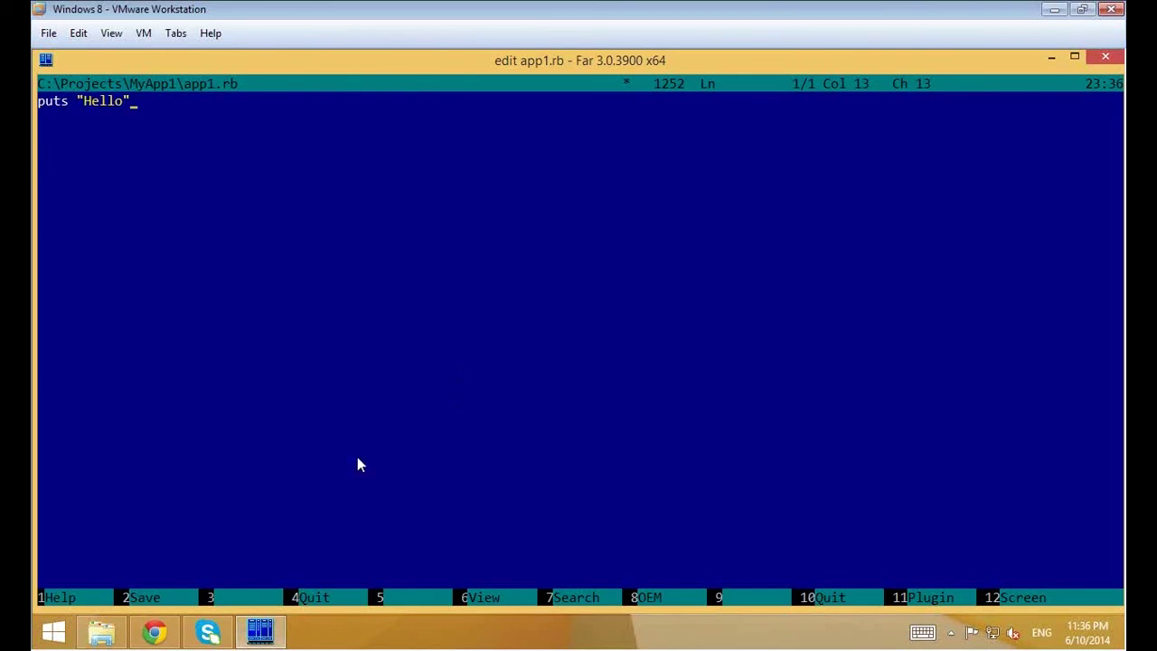
pyautogui.moveTo(107, 637)
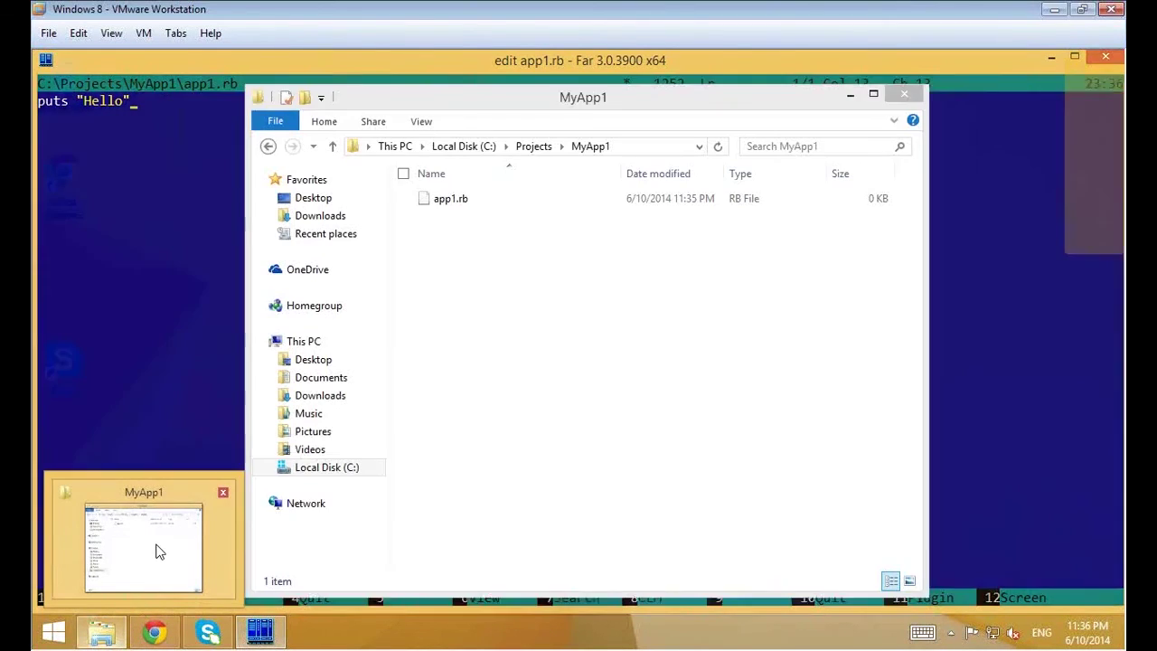
pyautogui.click(158, 551)
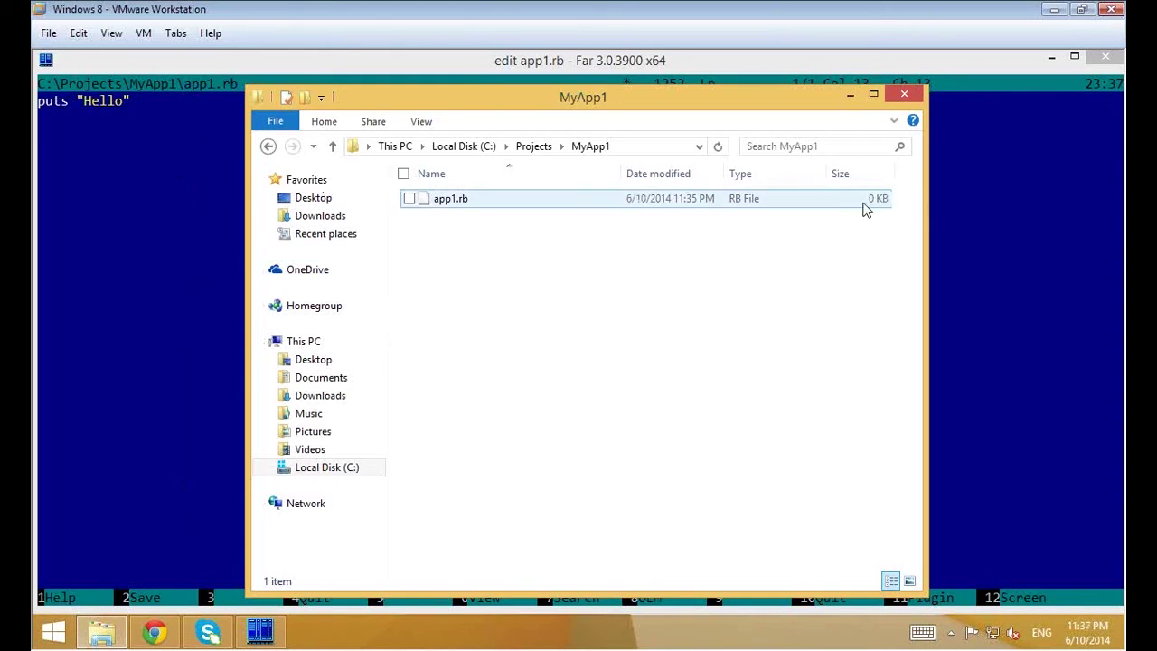
pyautogui.click(133, 336)
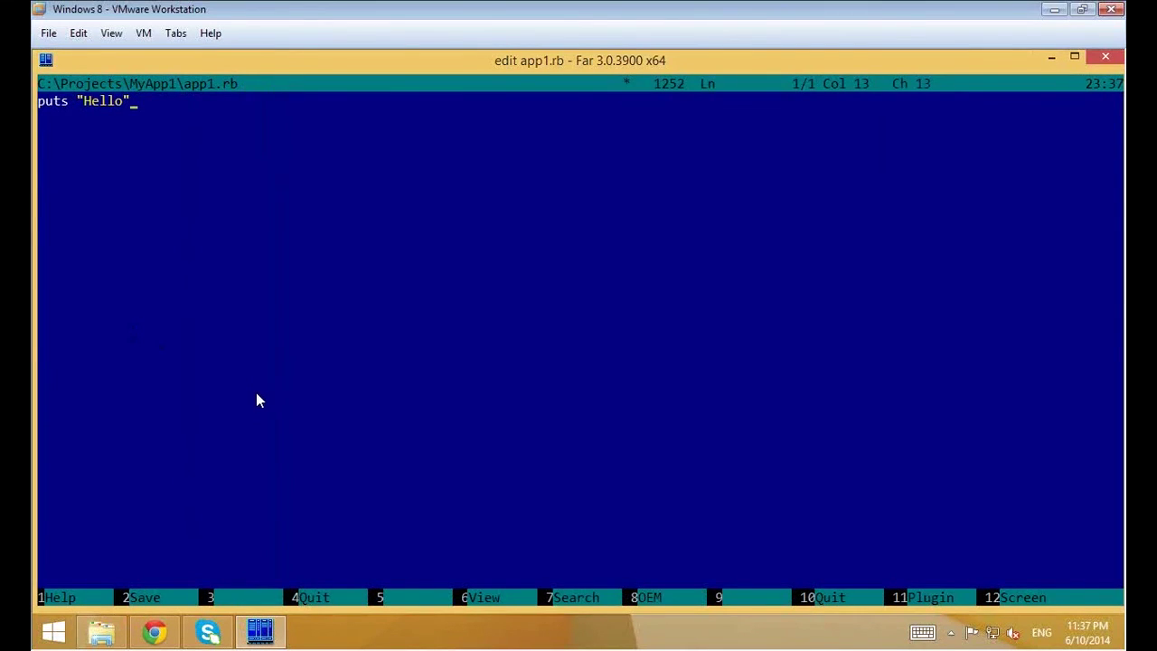
# Save app1.rb, check its size again in File Explorer and minimize the File Explorer window.
pyautogui.press('F2')
pyautogui.click(102, 633)
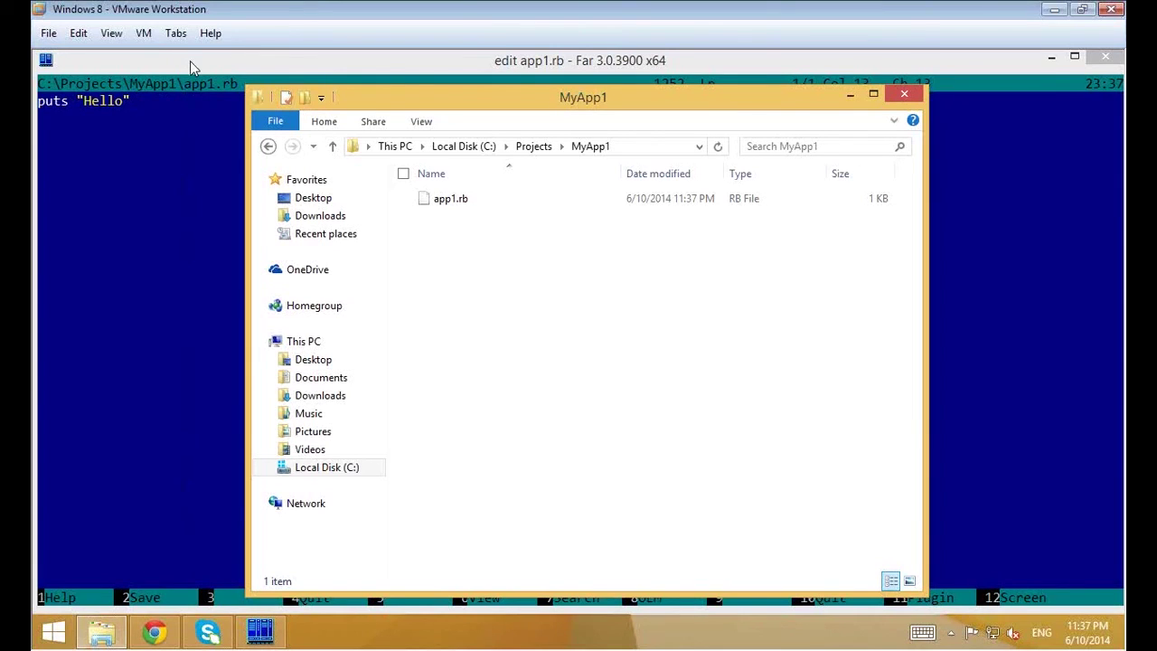
pyautogui.click(853, 94)
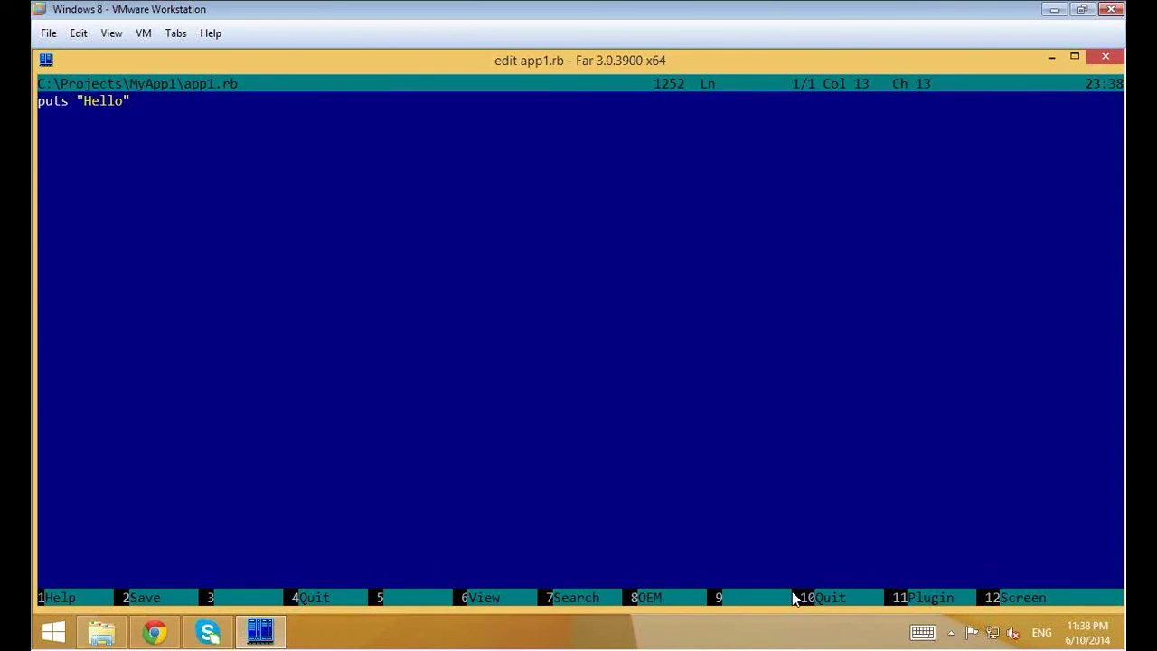
# Close the app1.rb editor and move the selection between the parent-folder entry and app1.rb, ending on app1.rb.
pyautogui.press('F10')
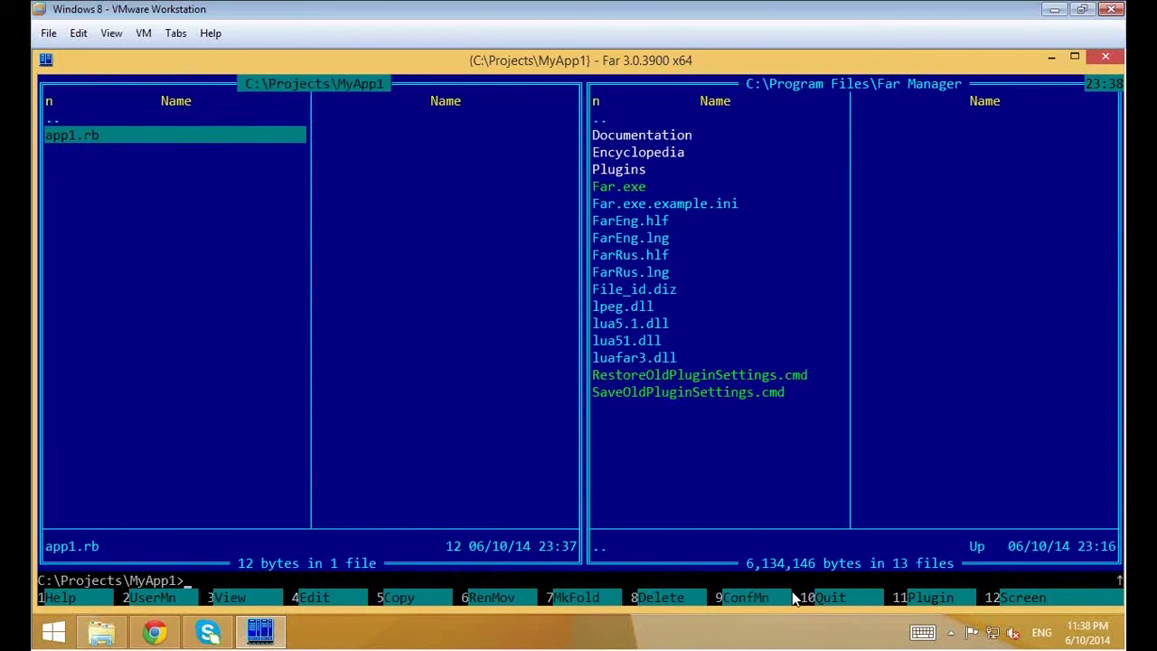
pyautogui.press('Up')
pyautogui.press('Down')
pyautogui.press('Up')
pyautogui.press('Down')
pyautogui.press('Up')
pyautogui.press('Down')
# View app1.rb in the MyApp1 folder in File Explorer and switch back to Far Manager.
pyautogui.click(96, 643)
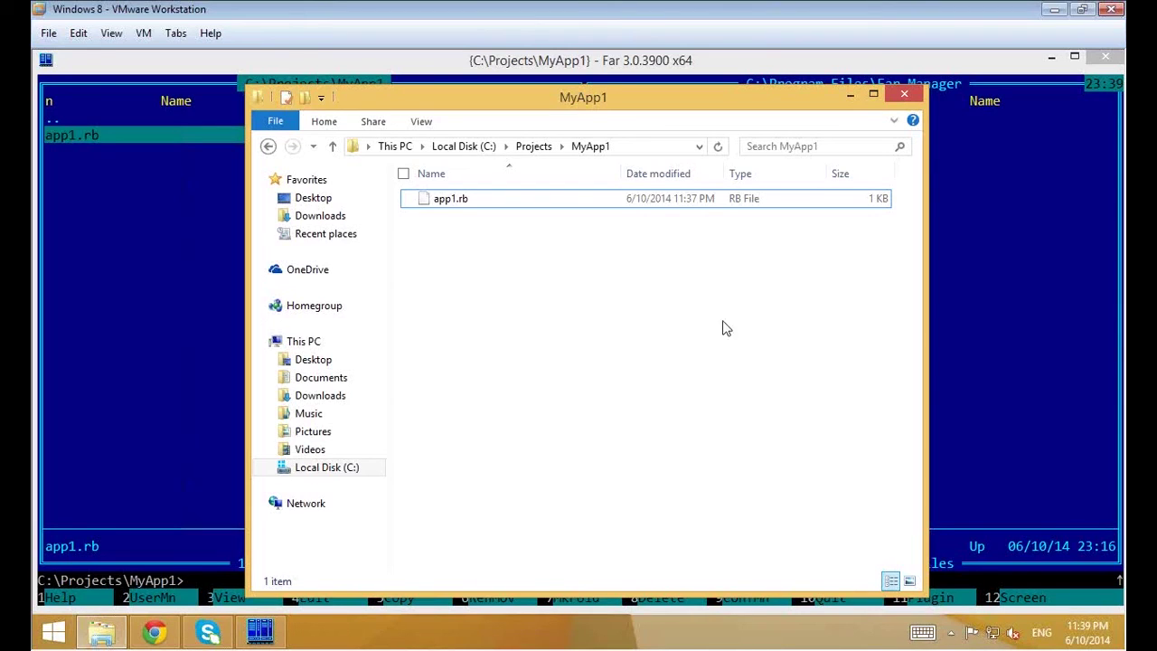
pyautogui.click(450, 206)
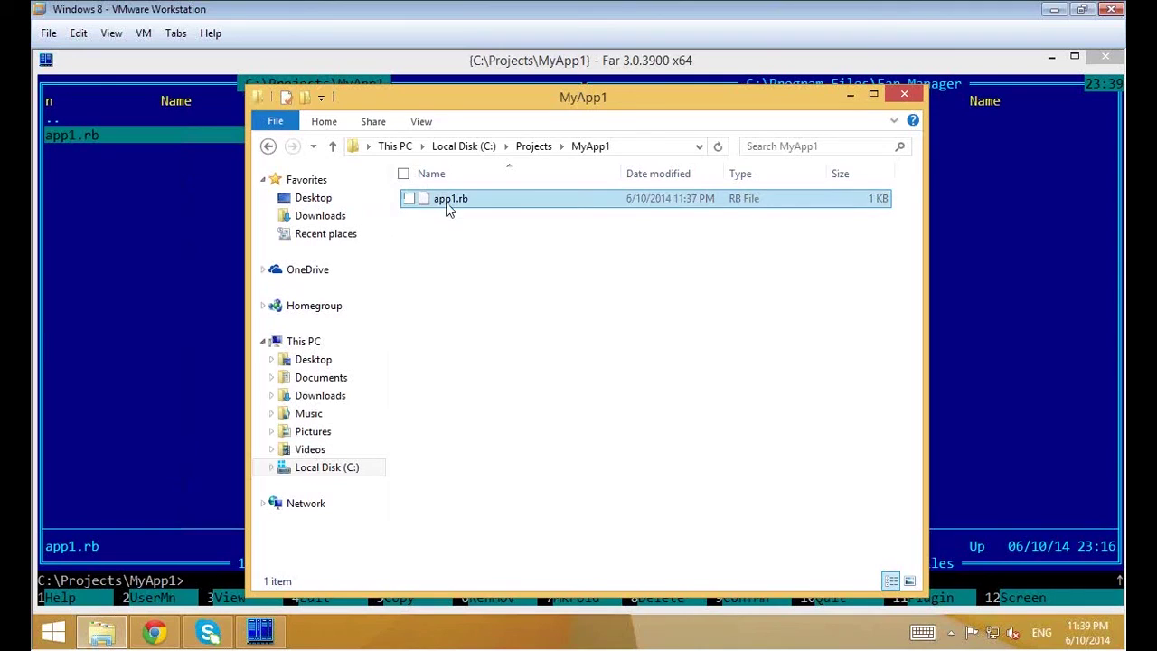
pyautogui.click(147, 62)
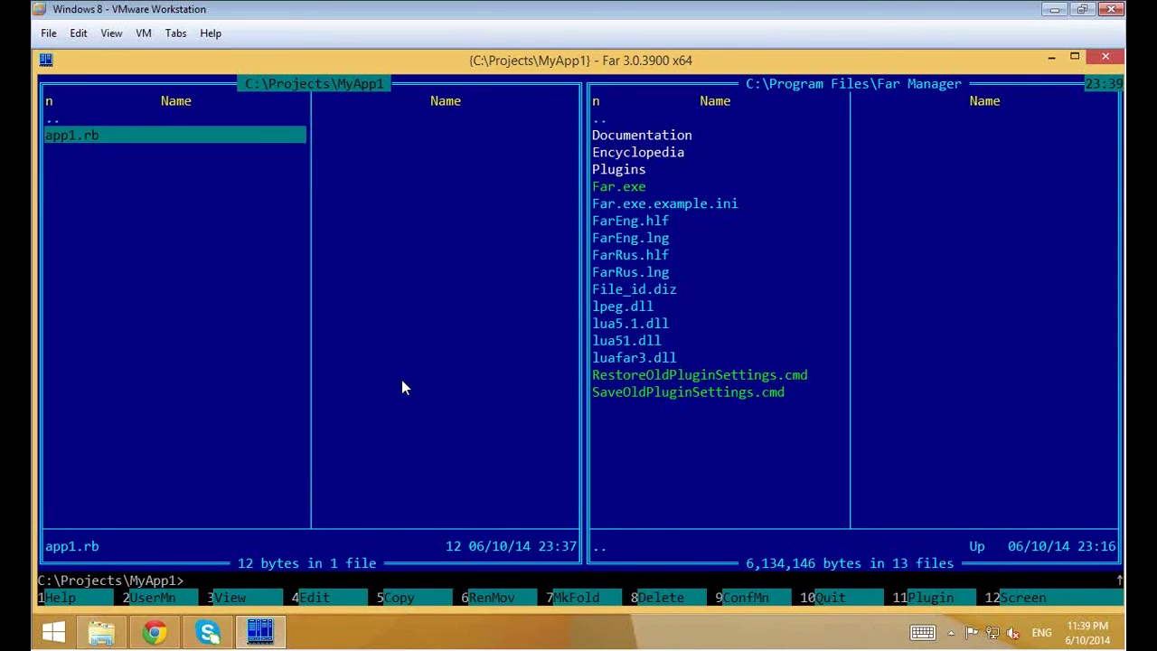
# Hide the file panels and run app1.rb with the command ruby app1.rb in the MyApp1 folder.
pyautogui.hotkey('ctrl', 'o')
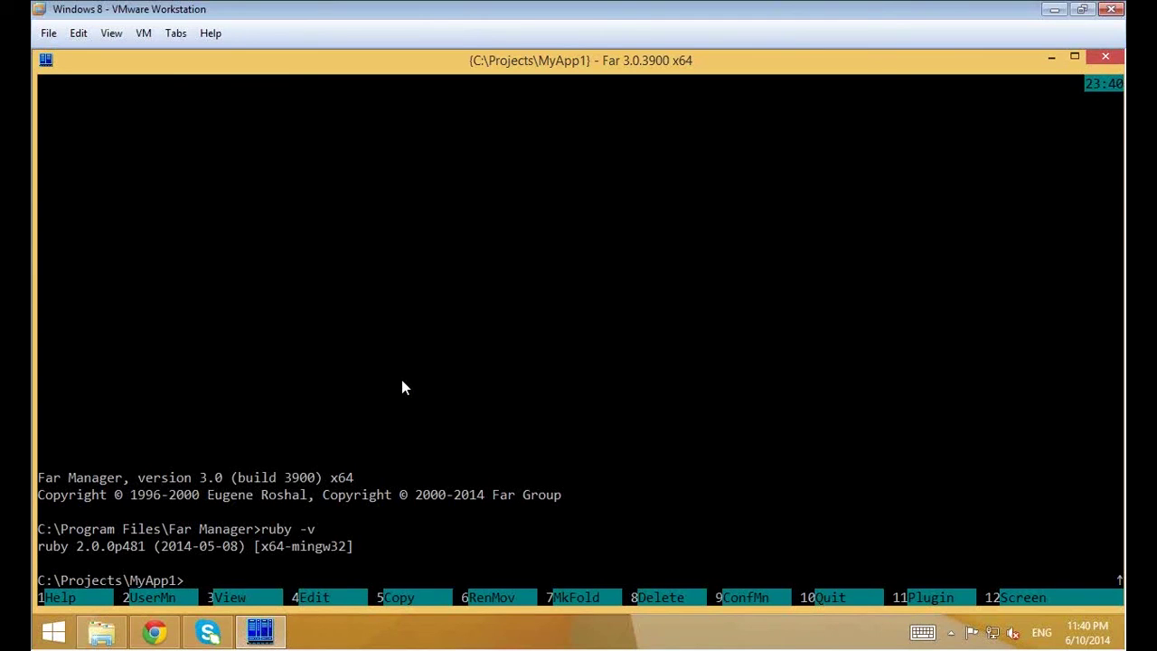
pyautogui.write('ru')
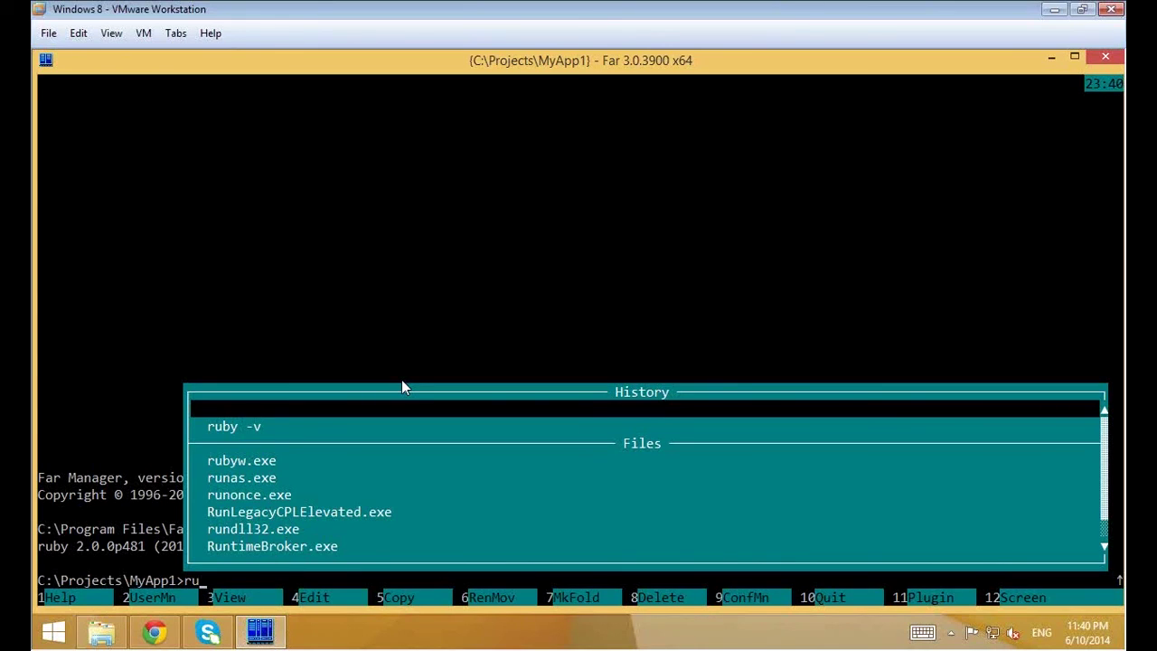
pyautogui.write('by')
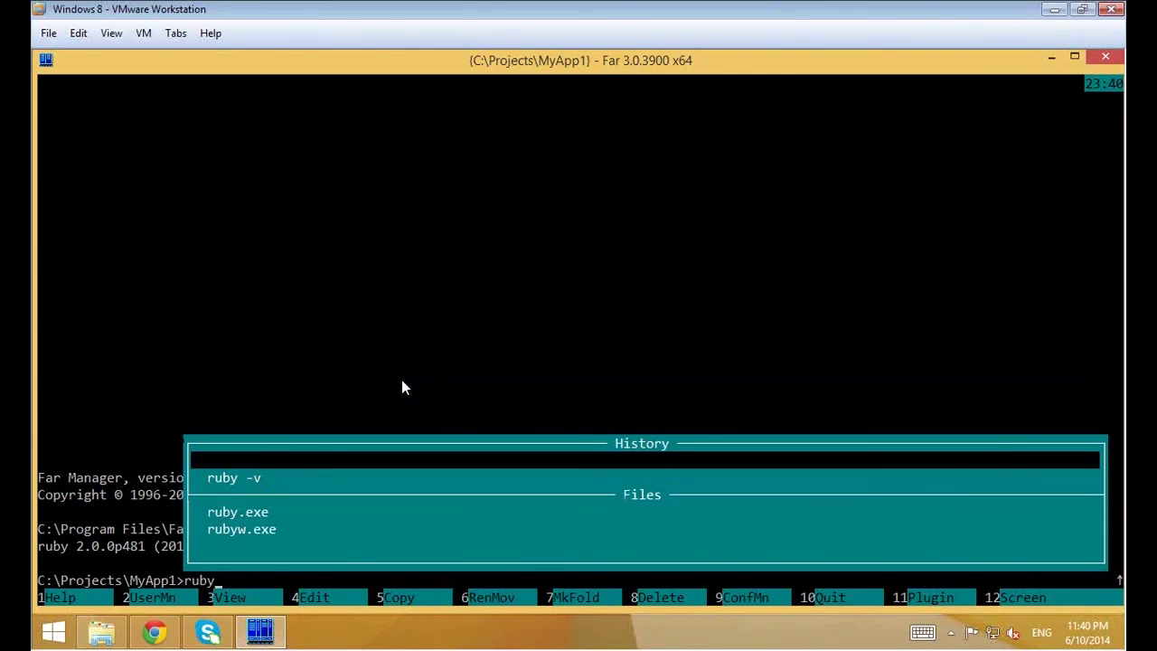
pyautogui.write(' a')
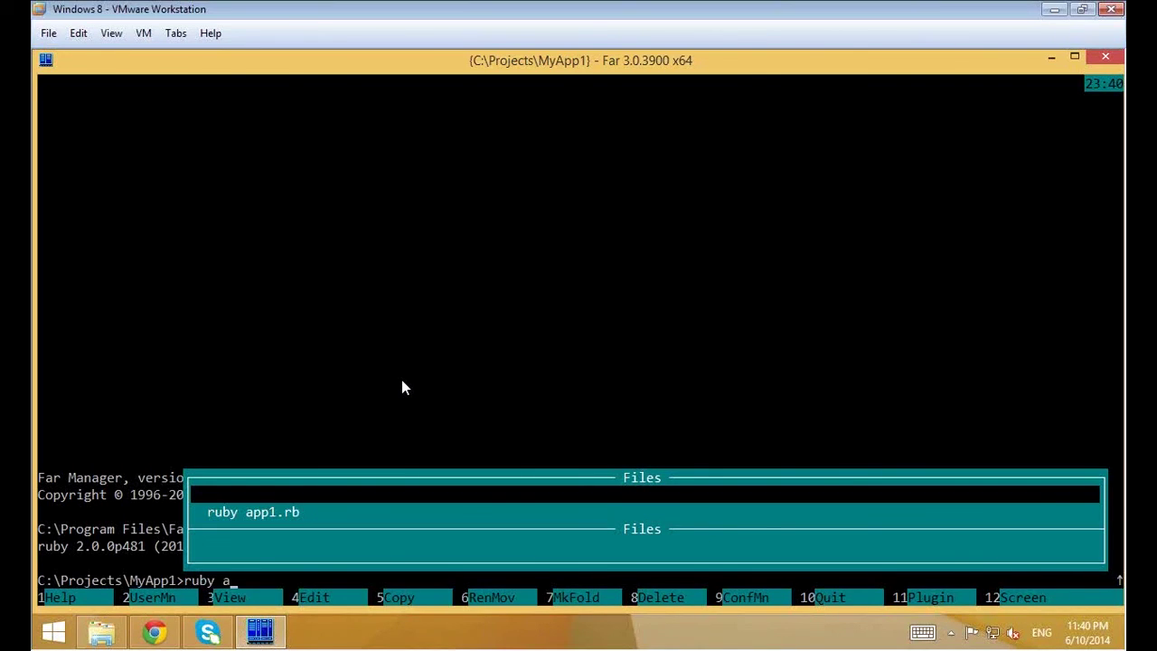
pyautogui.write('pp1.rb')
pyautogui.press('Return')
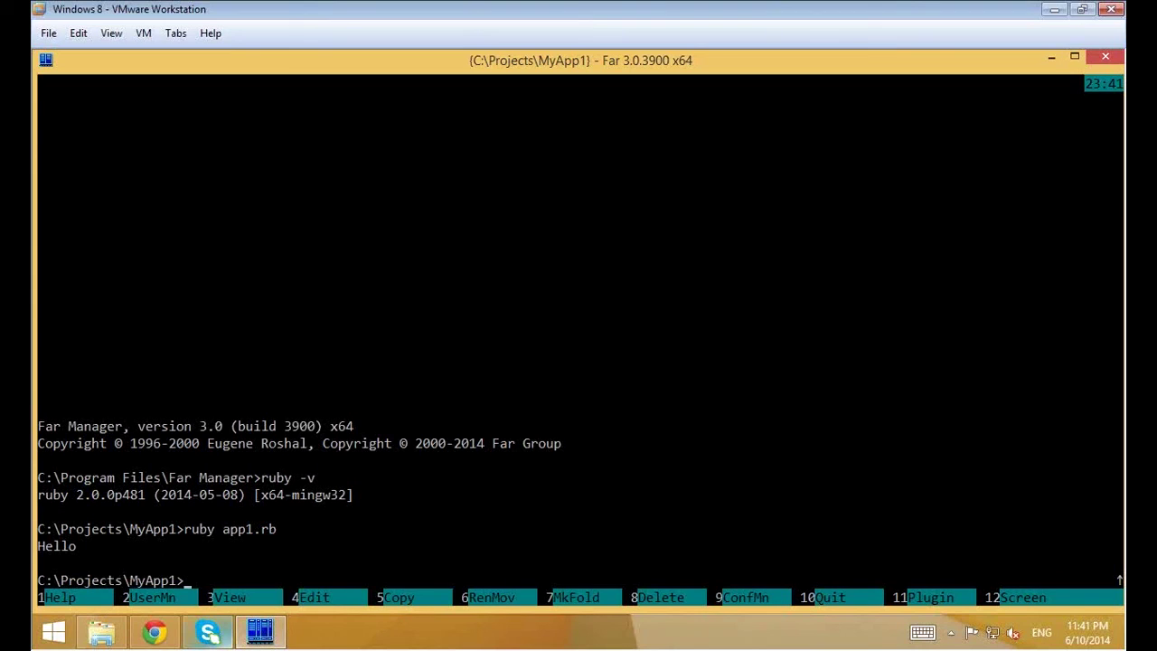
pyautogui.moveTo(209, 631)
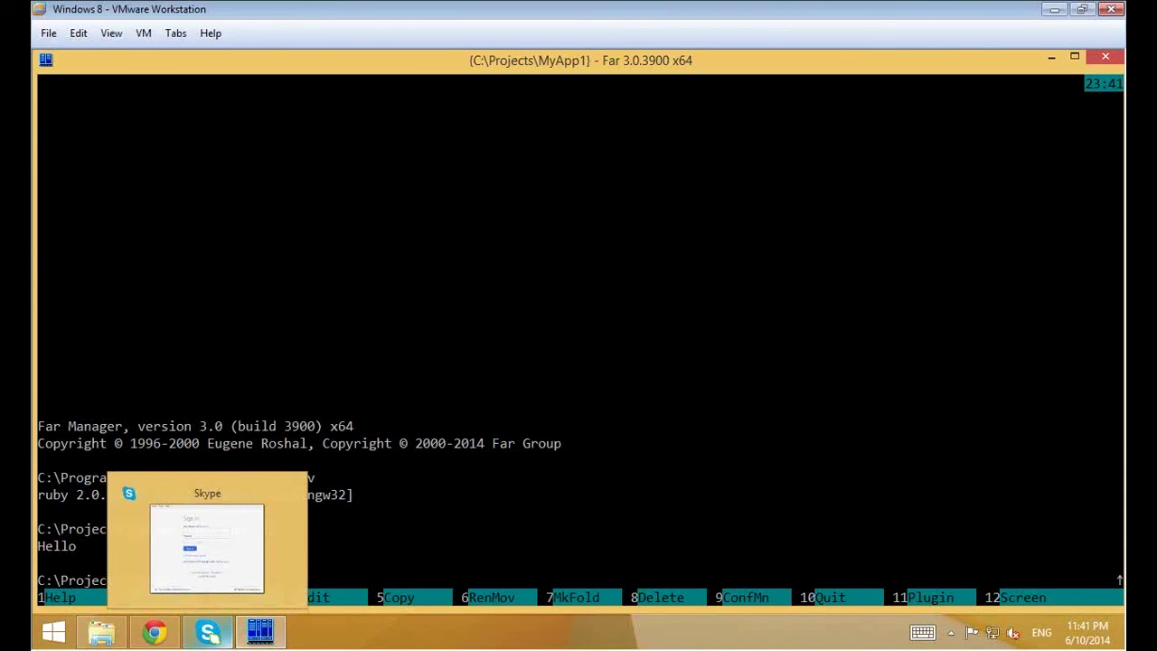
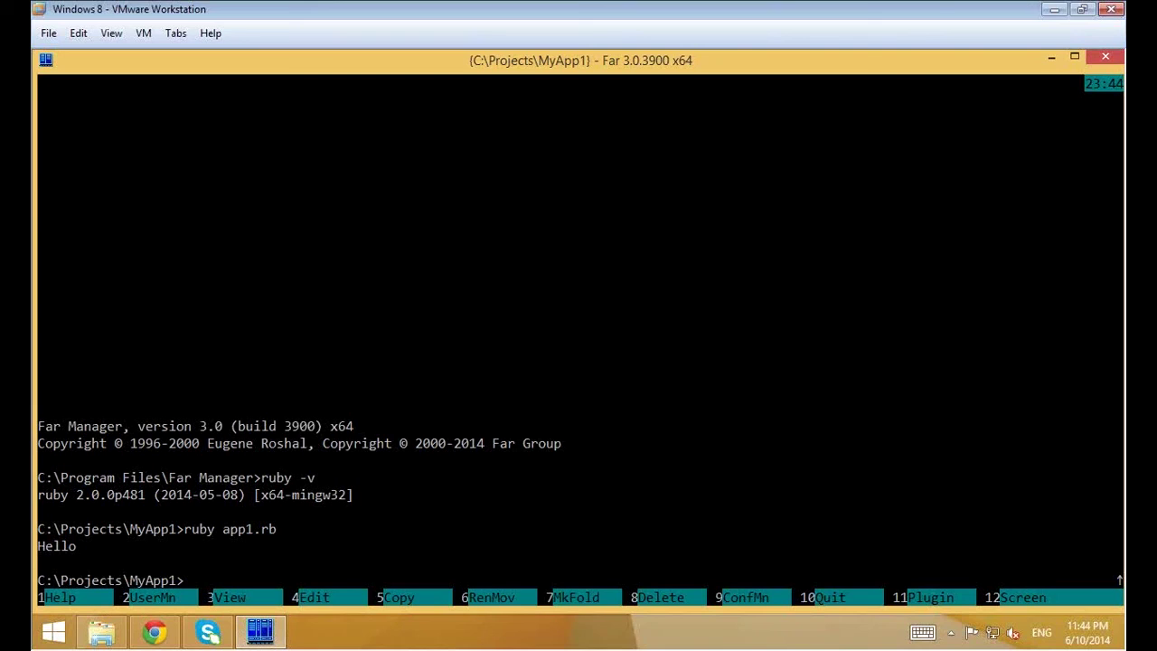
# Redisplay the file panels, select app1.rb and open it for editing.
pyautogui.press('ctrl')
pyautogui.press('ctrl')
pyautogui.hotkey('ctrl', 'o')
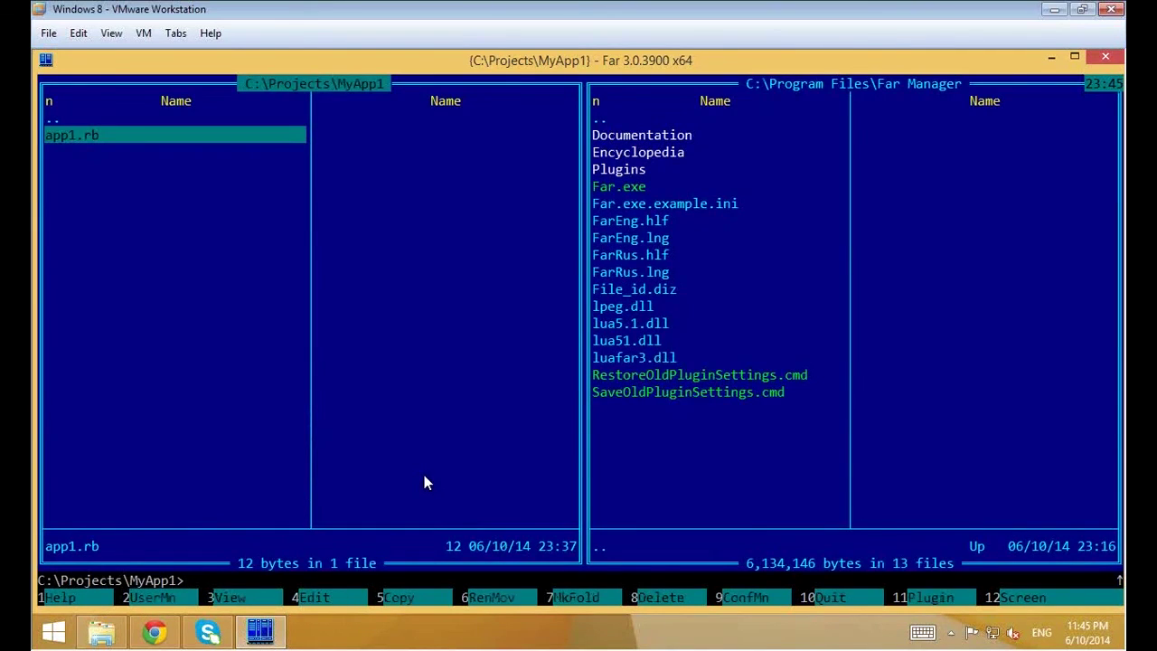
pyautogui.press('Up')
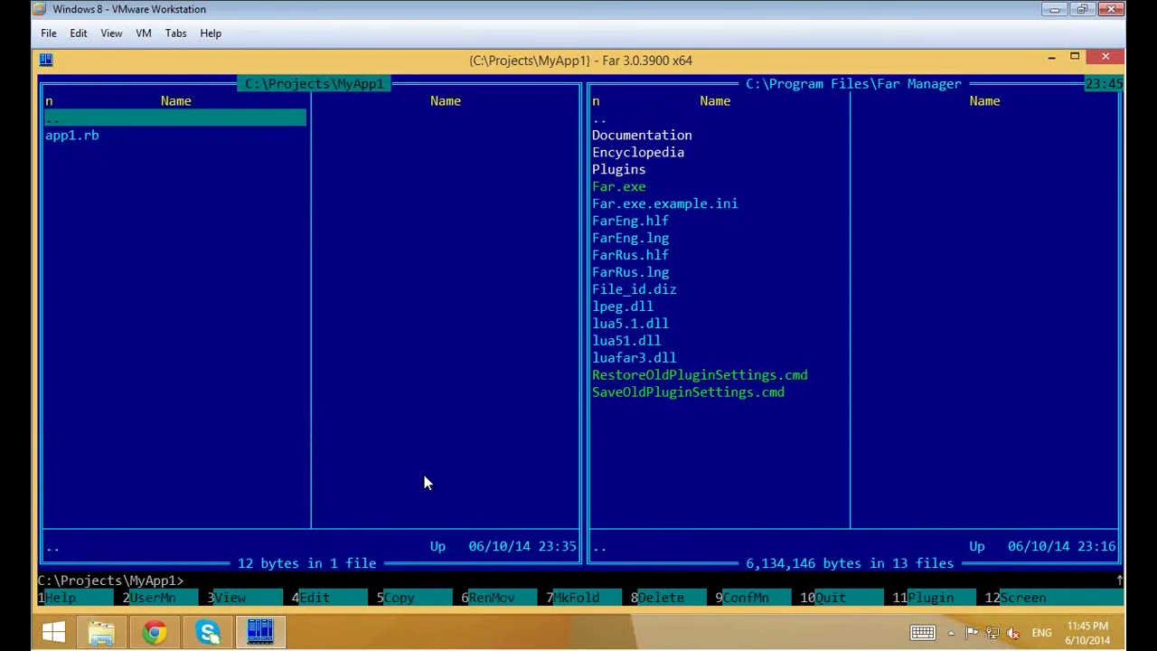
pyautogui.press('Down')
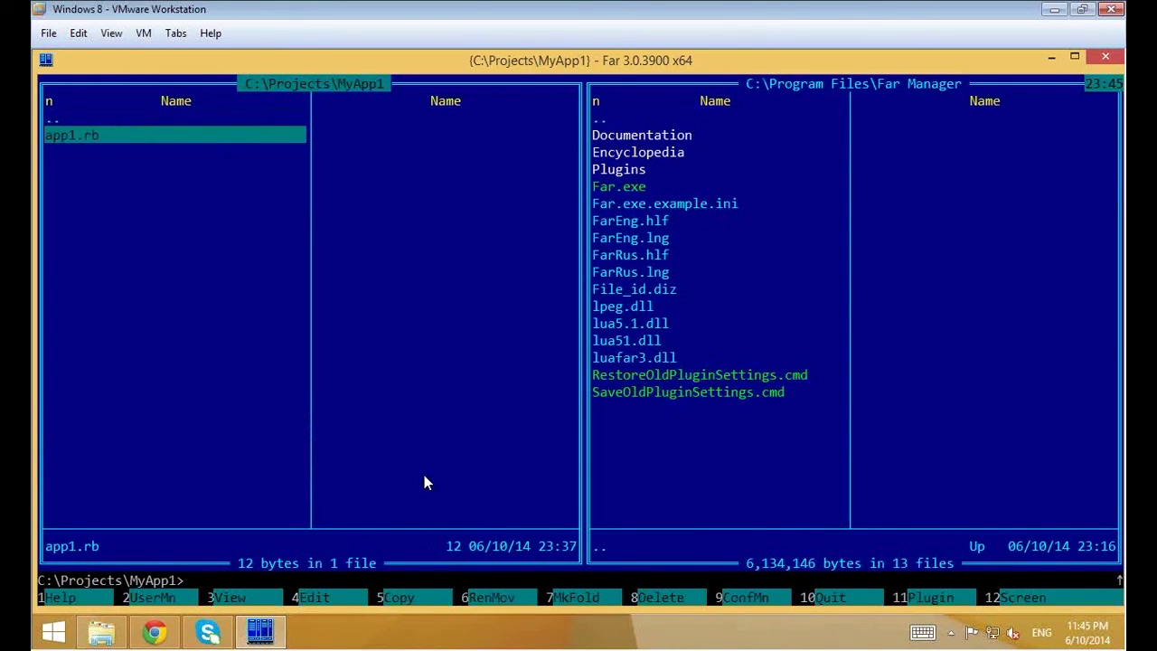
pyautogui.click(327, 604)
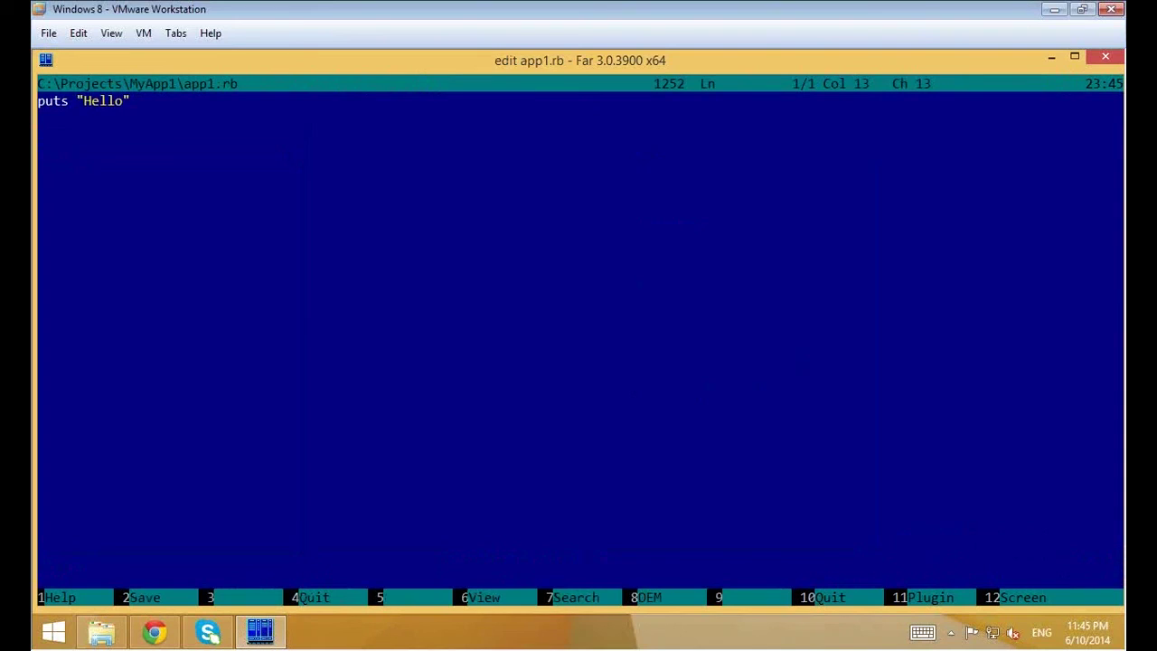
# Replace the quoted text in the puts line of app1.rb with Salary.
pyautogui.press('Left')
pyautogui.press('BackSpace')
pyautogui.press('BackSpace')
pyautogui.press('BackSpace')
pyautogui.press('BackSpace')
pyautogui.press('BackSpace')
pyautogui.write('Sal')
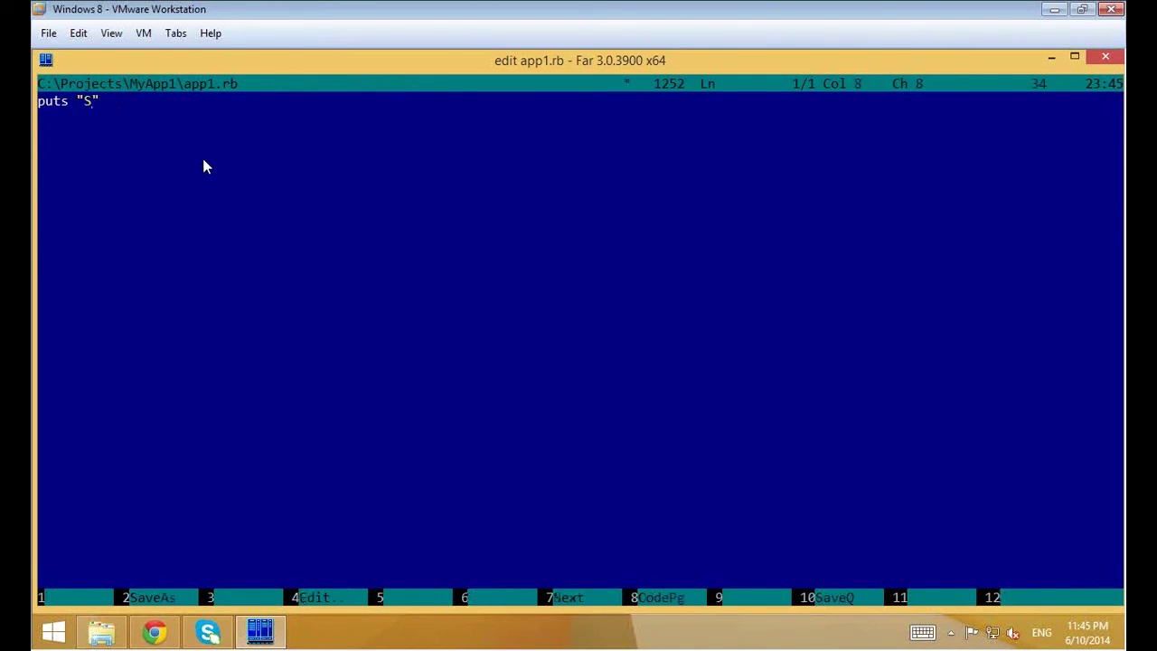
pyautogui.write('ary')
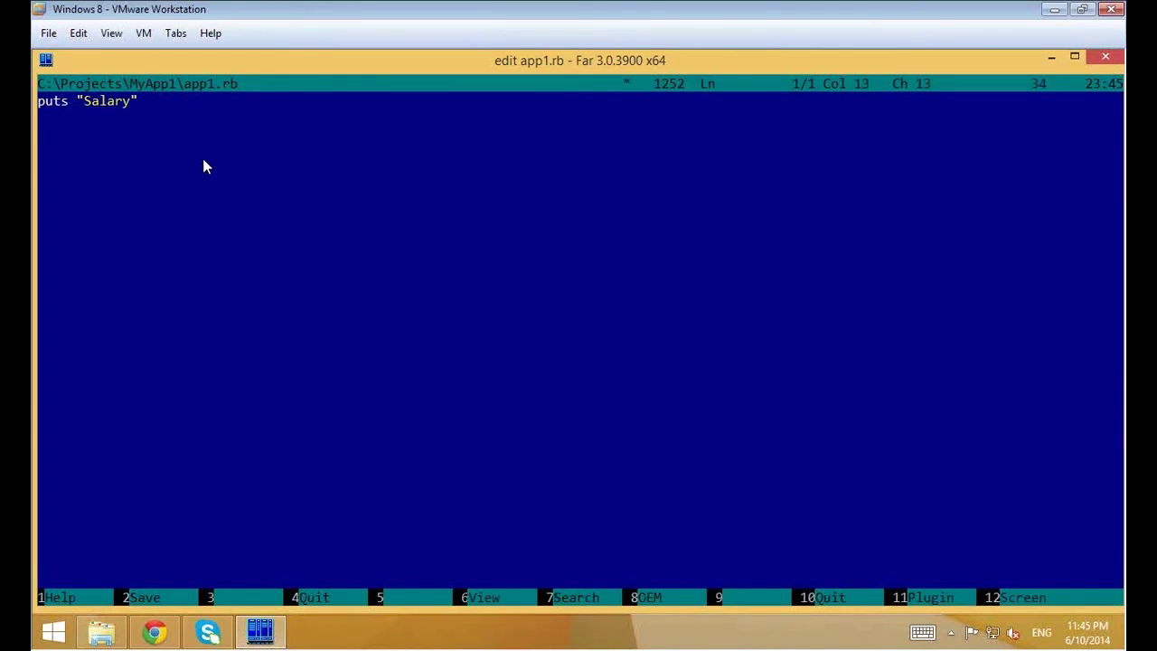
# Add a second line puts 1000 followed by an empty line in app1.rb and save the file.
pyautogui.press('End')
pyautogui.press('Return')
pyautogui.write('put')
pyautogui.write('1000')
pyautogui.press('Return')
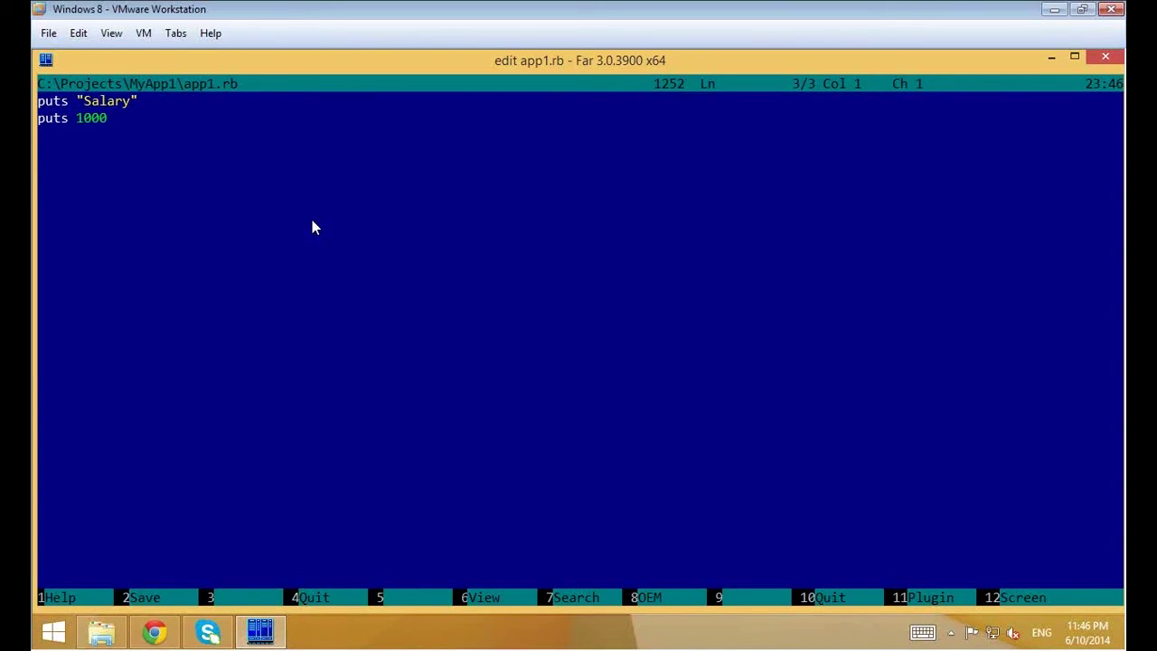
# Close the app1.rb editor and check the saved file's size and modification time in File Explorer before returning to Far Manager.
pyautogui.press('F10')
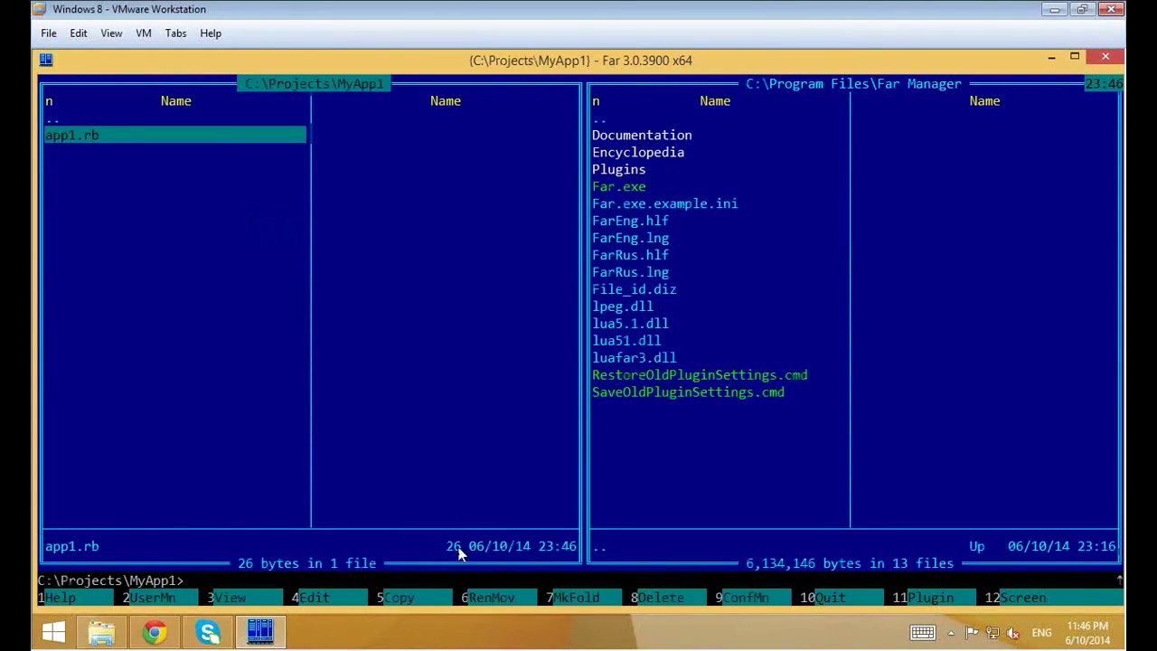
pyautogui.click(101, 638)
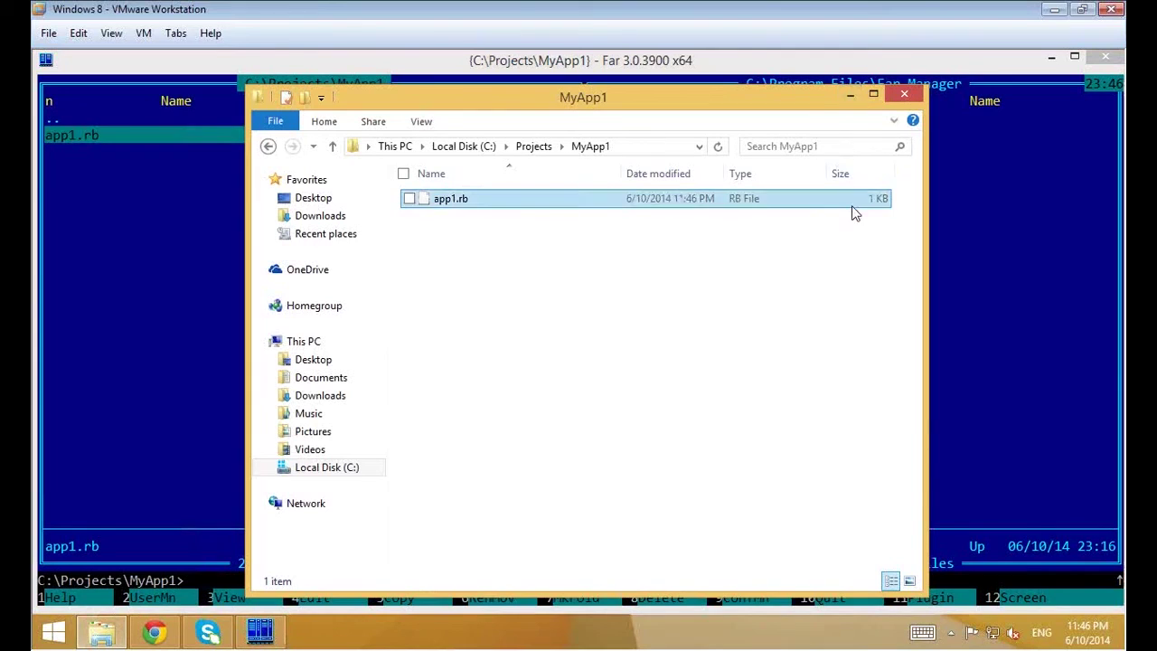
pyautogui.click(873, 93)
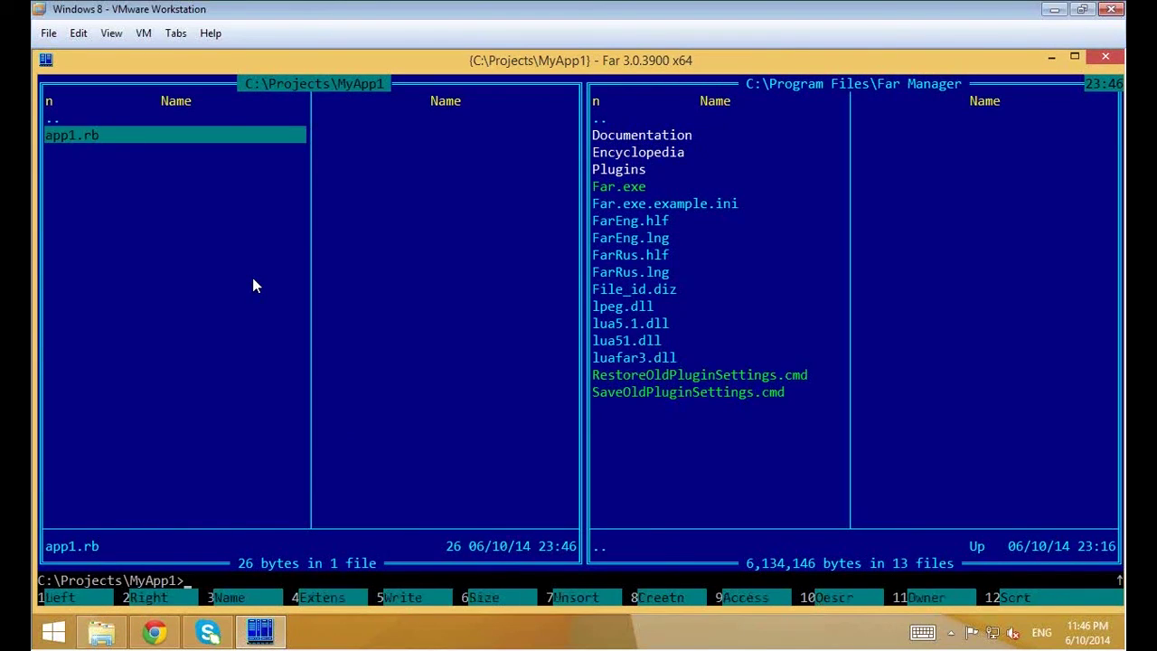
# Hide the file panels, recall ruby app1.rb from the command history and run it again.
pyautogui.hotkey('ctrl', 'o')
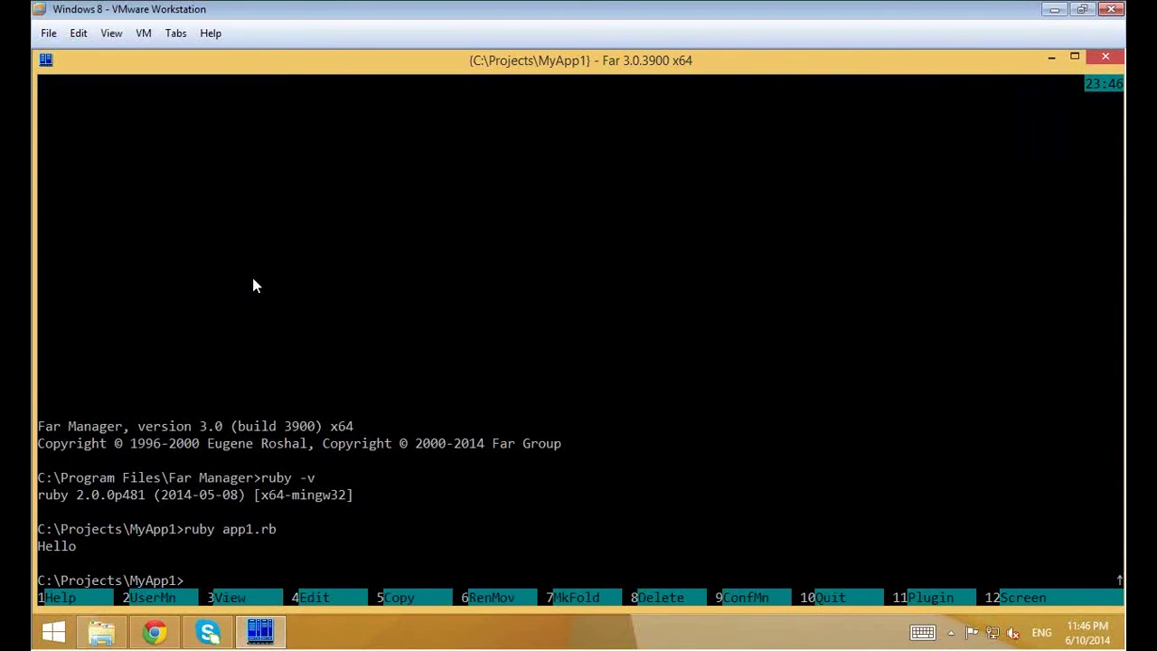
pyautogui.press('Up')
pyautogui.press('Up')
pyautogui.hotkey('ctrl', 'x')
pyautogui.hotkey('ctrl', 'x')
pyautogui.hotkey('ctrl', 'e')
pyautogui.hotkey('ctrl', 'x')
pyautogui.hotkey('ctrl', 'e')
pyautogui.hotkey('ctrl', 'e')
pyautogui.hotkey('ctrl', 'x')
pyautogui.press('Return')
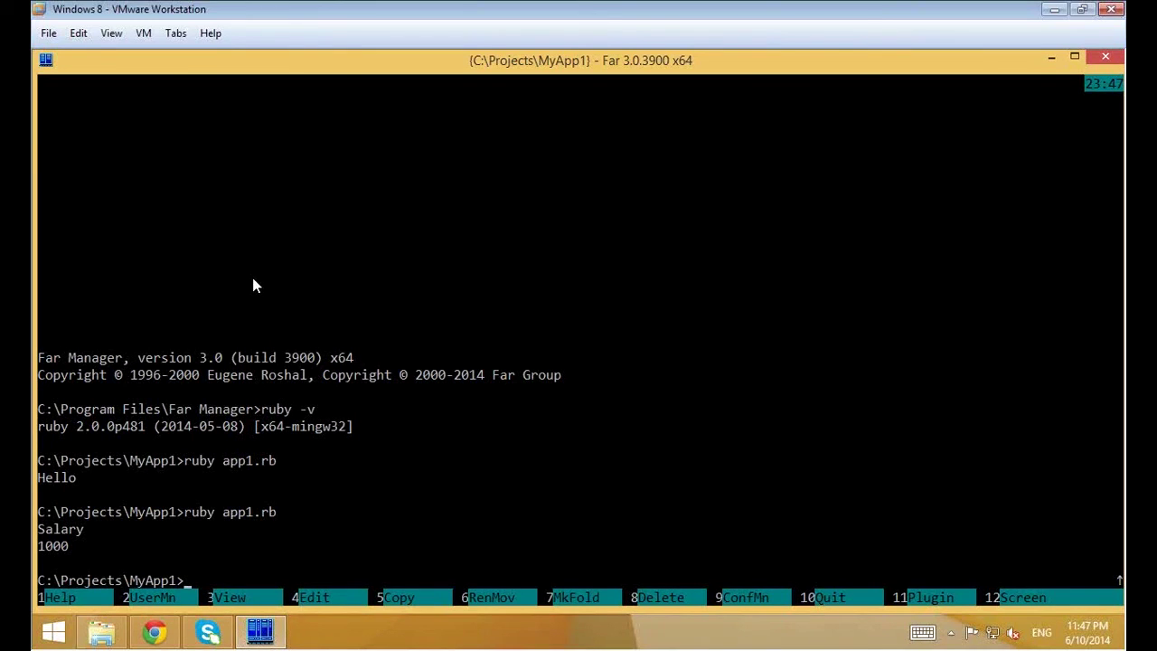
# Redisplay the file panels and move the selection to the parent-folder entry and back to app1.rb.
pyautogui.press('ctrl')
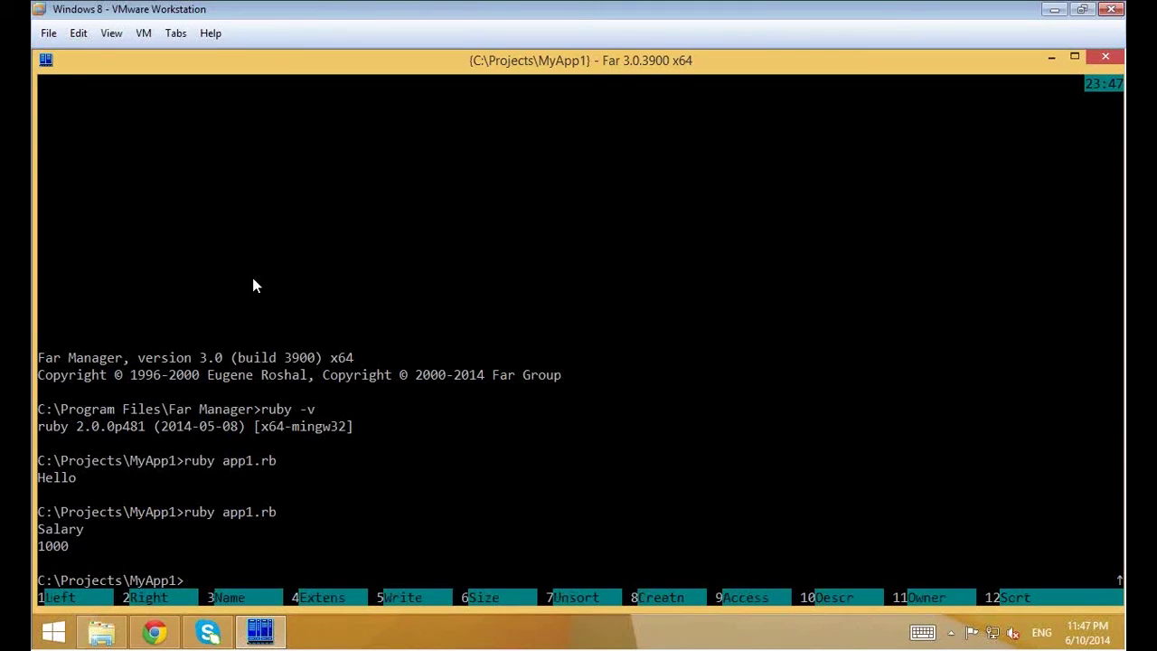
pyautogui.hotkey('ctrl', 'o')
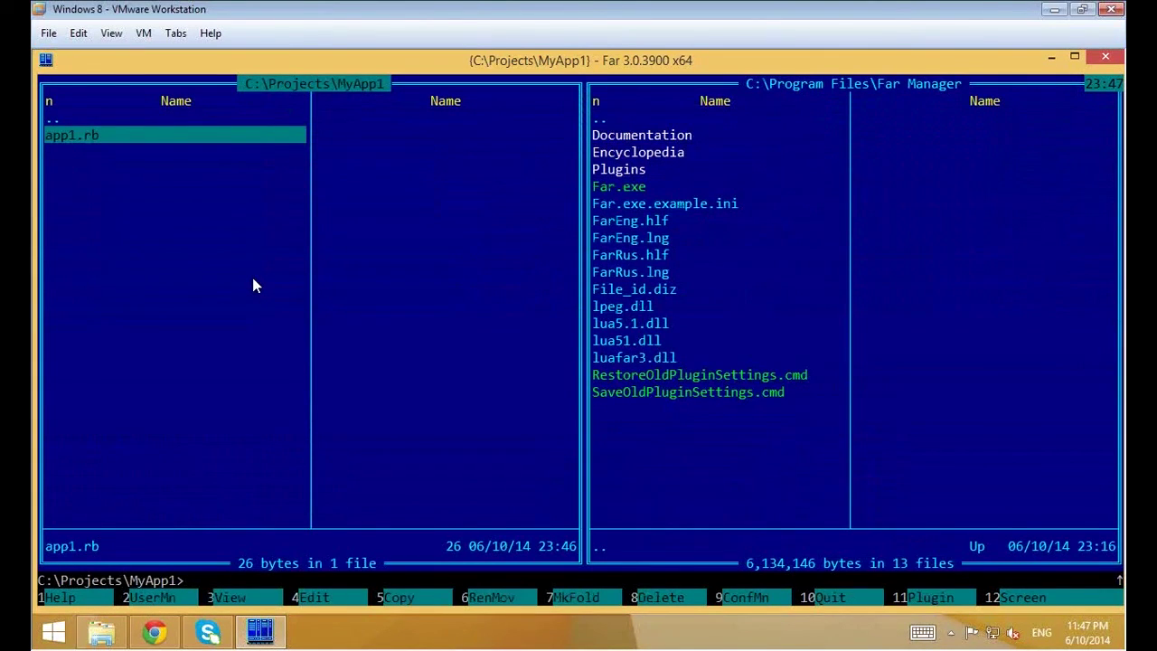
pyautogui.press('Up')
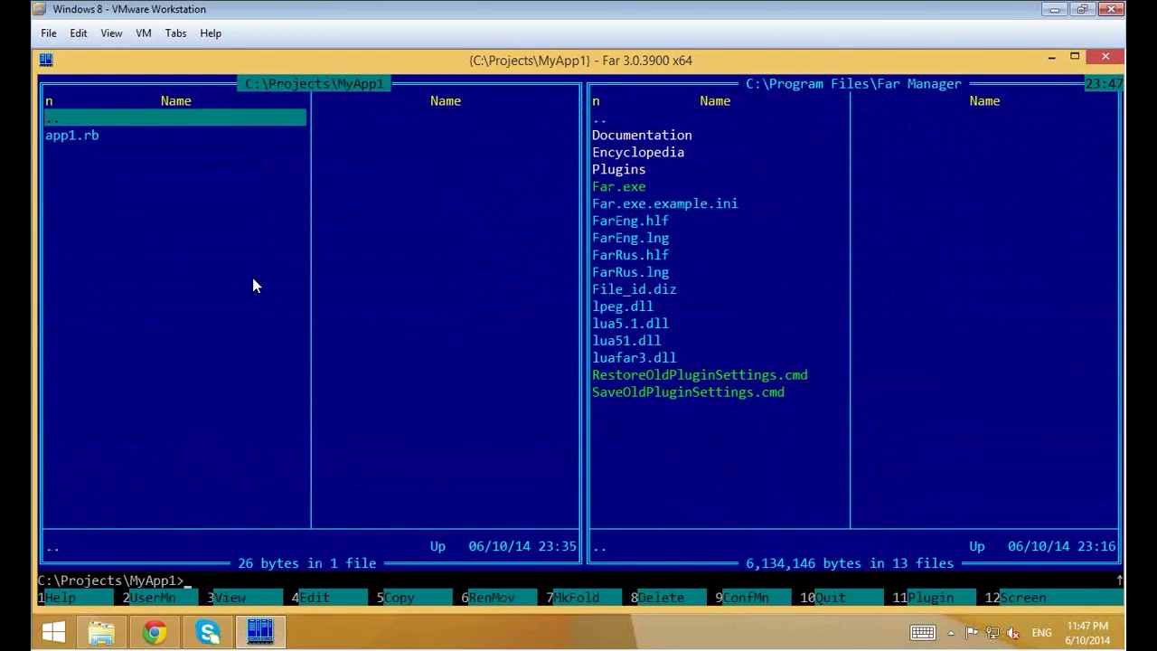
pyautogui.press('Down')
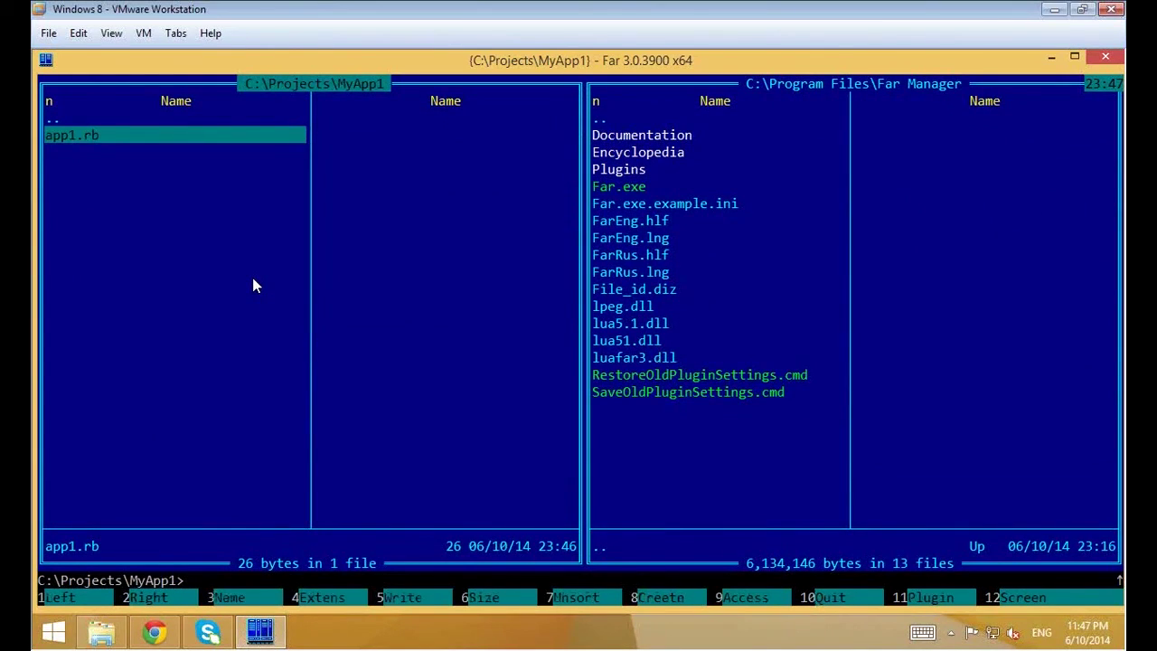
# Shrink both file panels to uncover the console output behind them and restore their full height.
pyautogui.hotkey('ctrl', 'o')
pyautogui.hotkey('ctrl', 'Down')
pyautogui.hotkey('ctrl', 'Down')
pyautogui.hotkey('ctrl', 'Down')
pyautogui.hotkey('ctrl', 'Down')
pyautogui.hotkey('ctrl', 'Down')
pyautogui.hotkey('ctrl', 'Down')
pyautogui.hotkey('ctrl', 'Down')
pyautogui.hotkey('ctrl', 'Down')
pyautogui.hotkey('ctrl', 'Down')
pyautogui.hotkey('ctrl', 'Down')
pyautogui.hotkey('ctrl', 'Down')
pyautogui.hotkey('ctrl', 'Down')
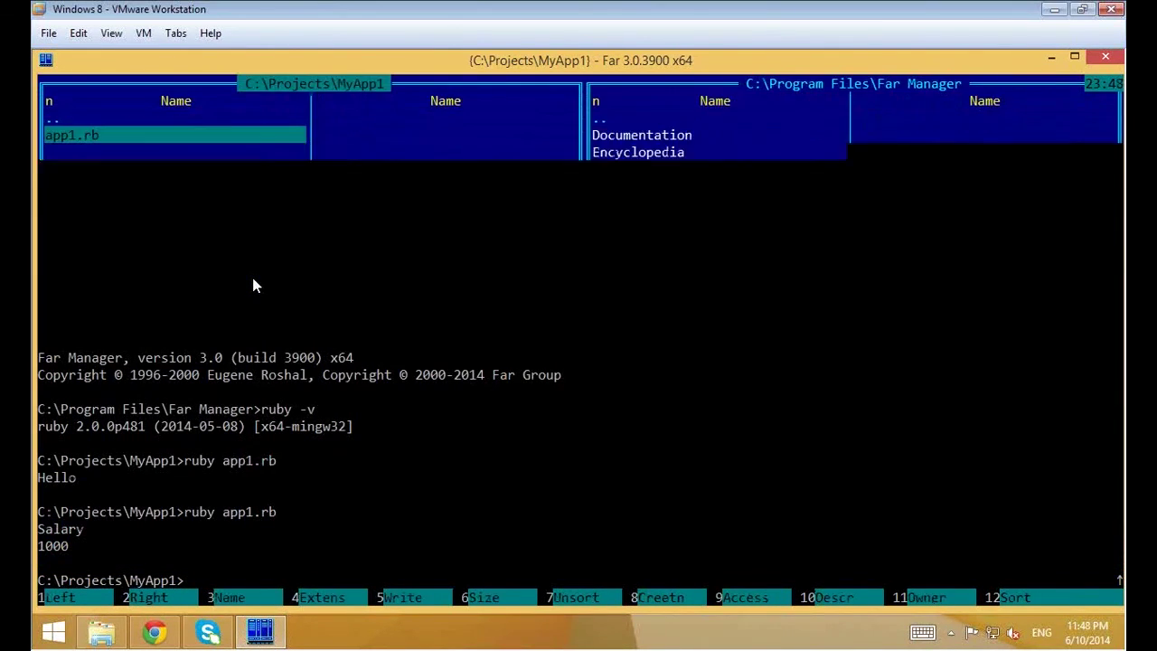
pyautogui.hotkey('ctrl', 'Down')
pyautogui.hotkey('ctrl', 'Down')
pyautogui.hotkey('ctrl', 'Down')
pyautogui.hotkey('ctrl', 'Down')
pyautogui.hotkey('ctrl', 'Down')
pyautogui.hotkey('ctrl', 'Down')
pyautogui.hotkey('ctrl', 'Down')
pyautogui.hotkey('ctrl', 'Down')
pyautogui.hotkey('ctrl', 'Down')
pyautogui.hotkey('ctrl', 'Down')
pyautogui.hotkey('ctrl', 'Down')
pyautogui.hotkey('ctrl', 'Down')
pyautogui.hotkey('ctrl', 'Down')
pyautogui.hotkey('ctrl', 'Down')
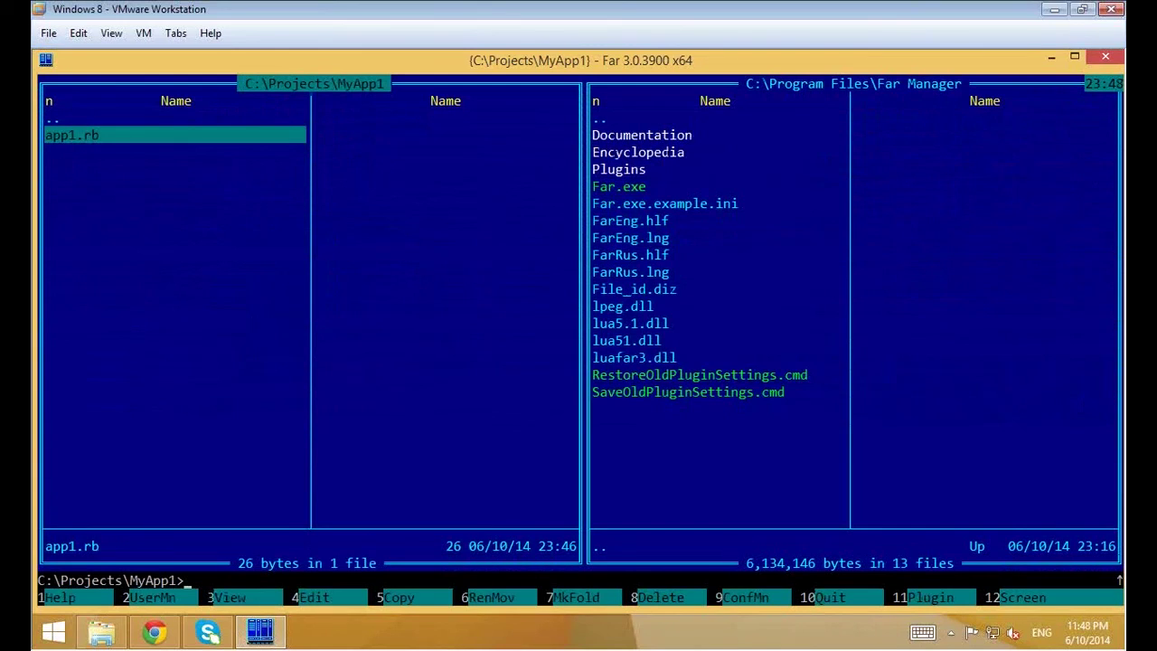
# Try to run app1.rb from the console by its file name alone and return to the file panels.
pyautogui.hotkey('ctrl', 'o')
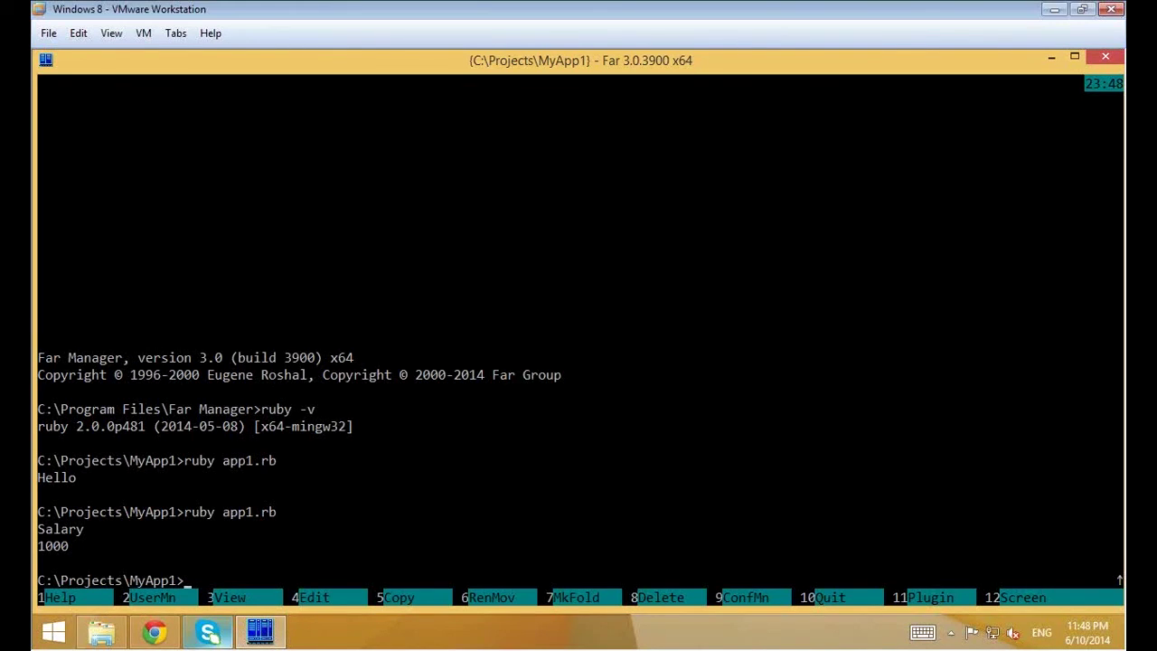
pyautogui.hotkey('ctrl', 'o')
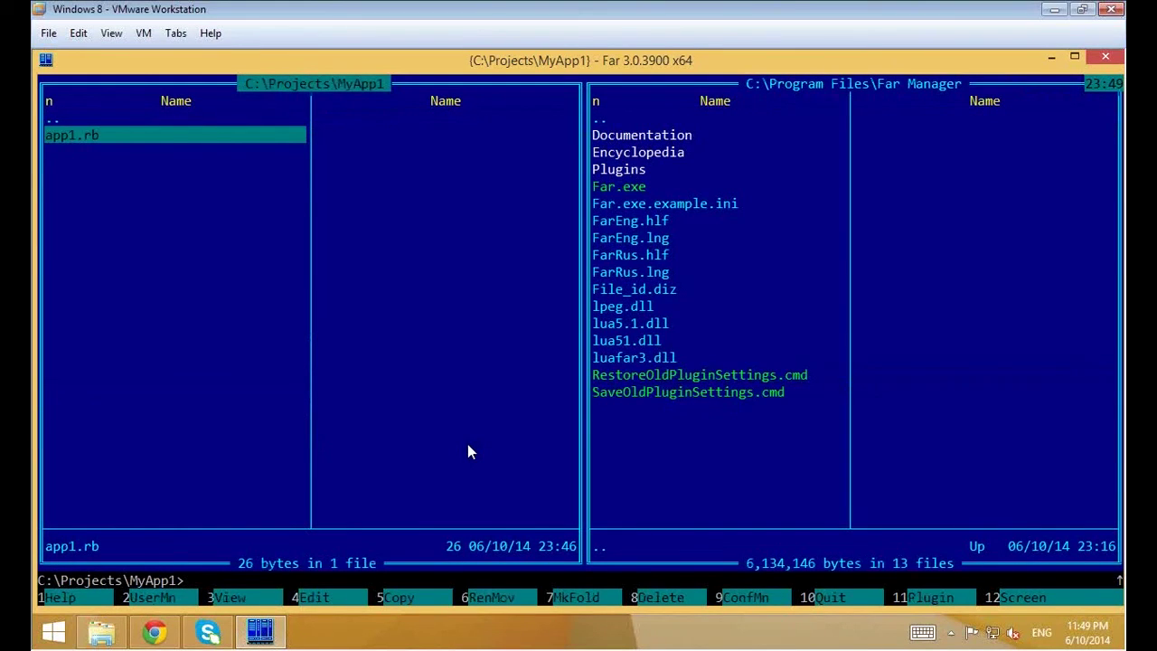
pyautogui.hotkey('ctrl', 'o')
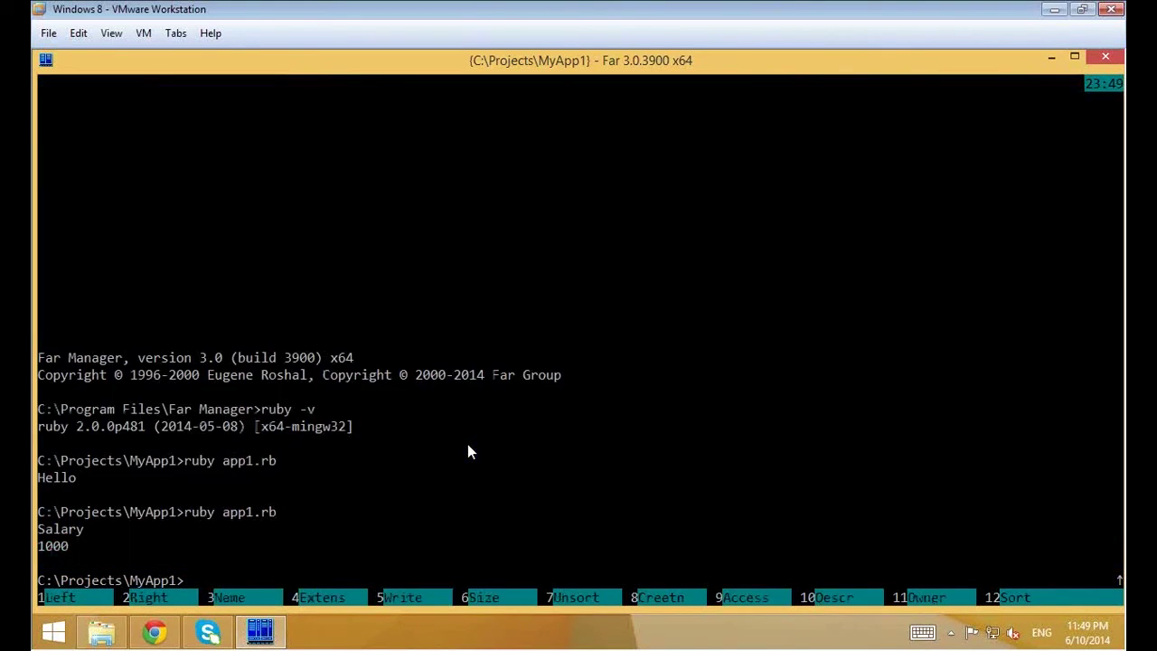
pyautogui.write('app')
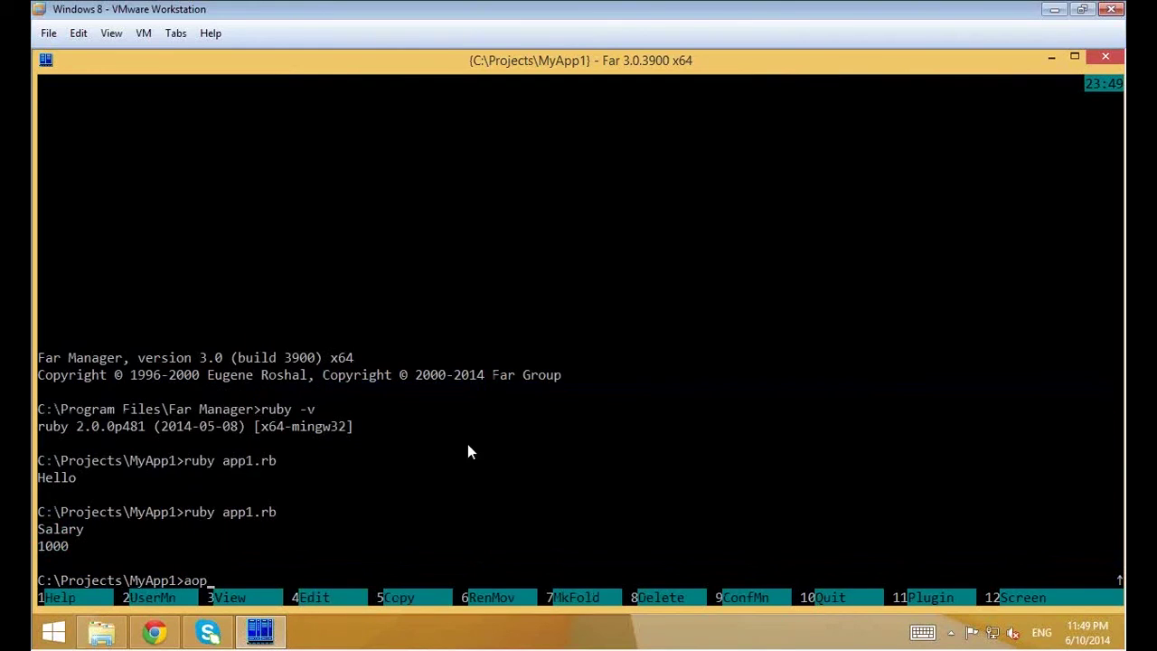
pyautogui.write('1.')
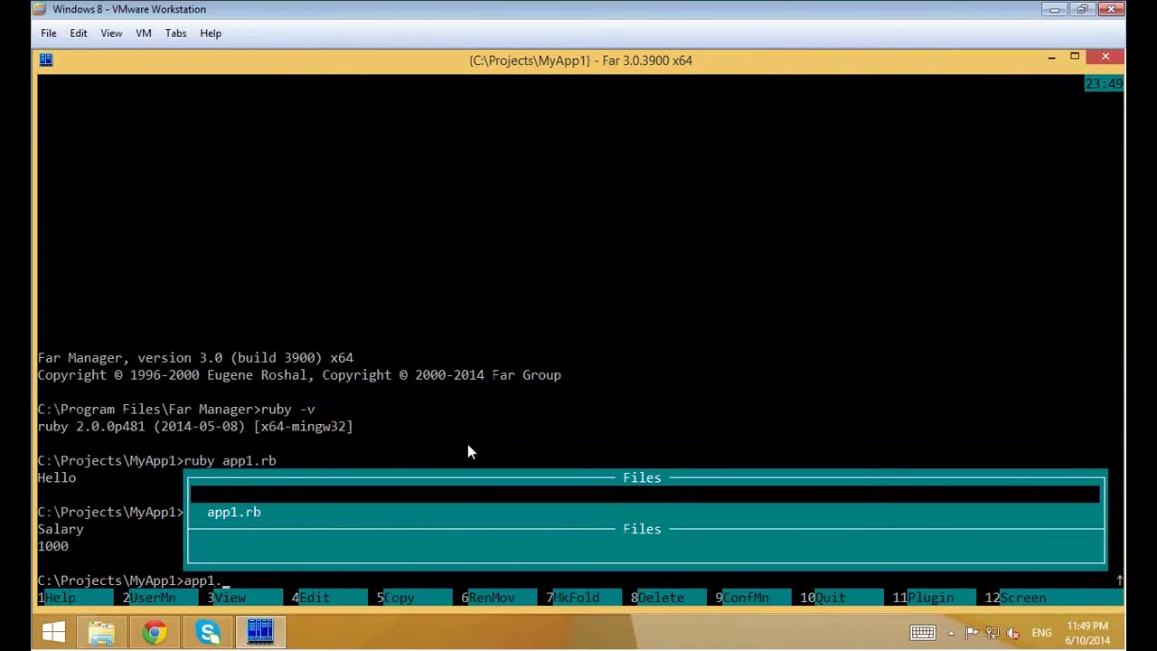
pyautogui.write('rb')
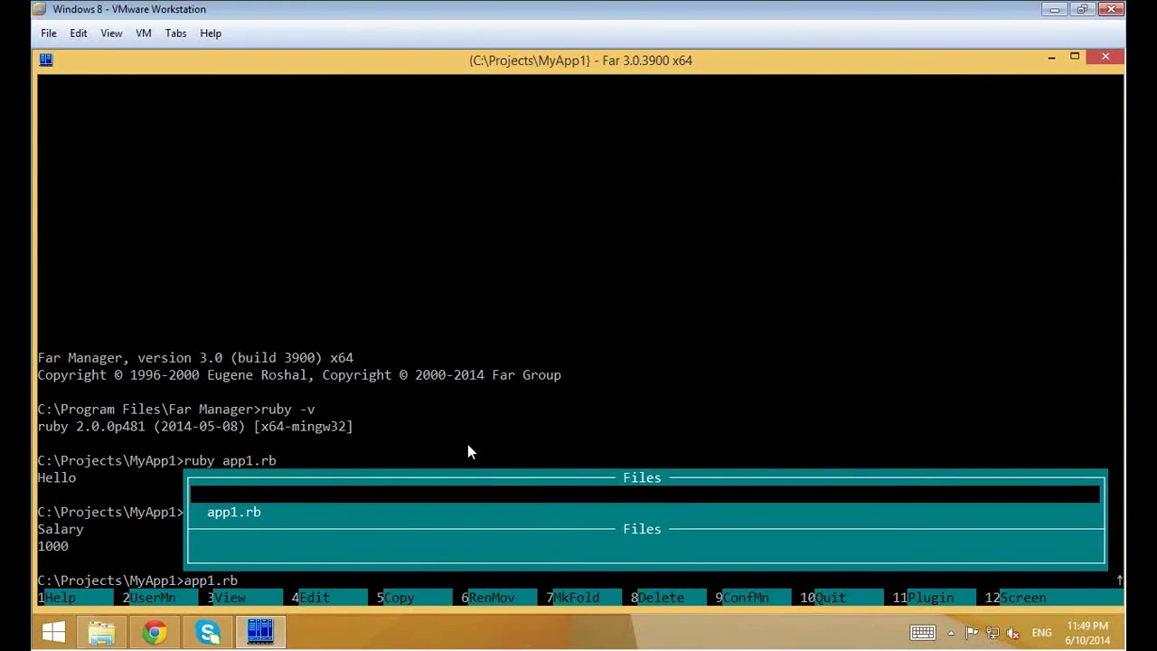
pyautogui.press('Return')
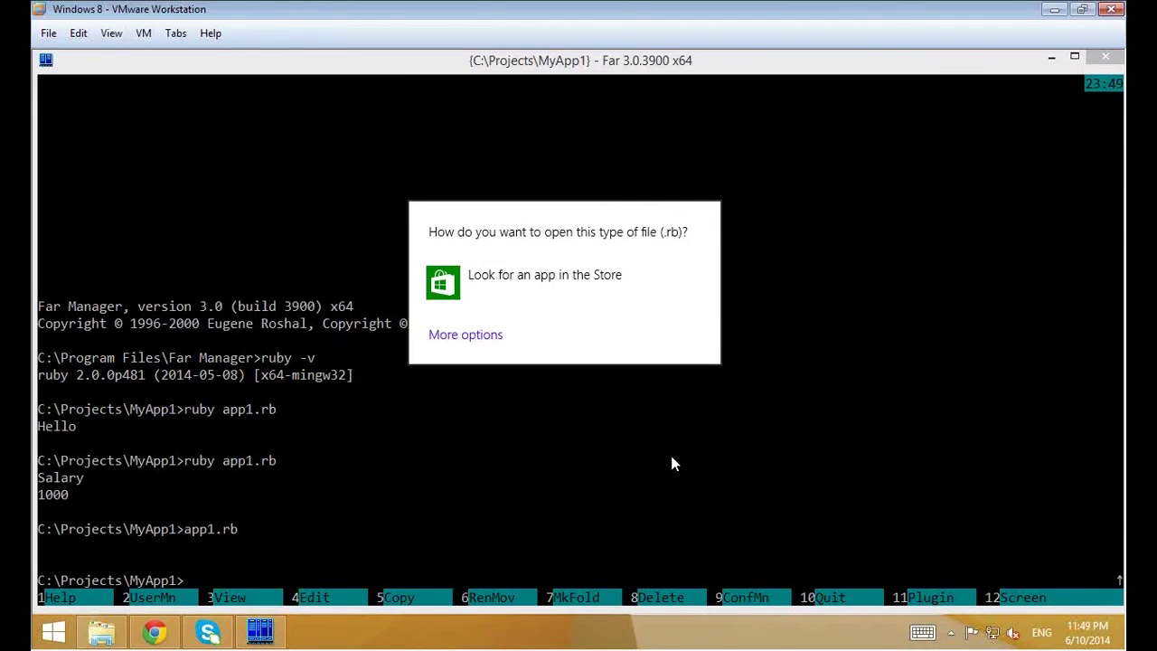
pyautogui.click(565, 435)
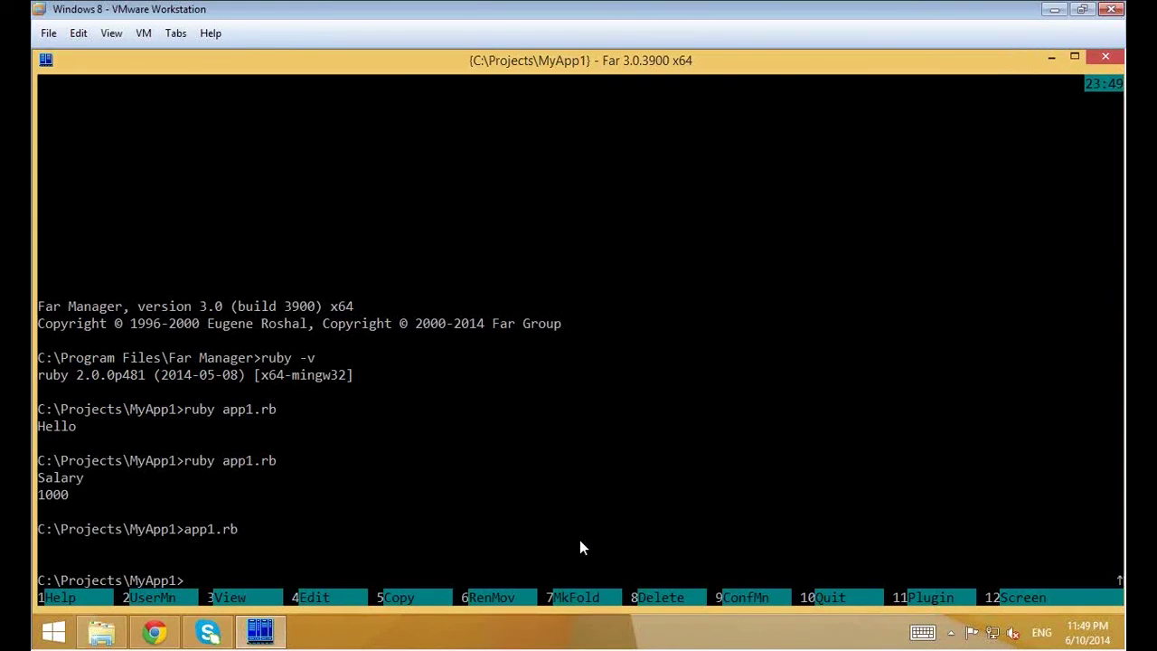
pyautogui.press('ctrl')
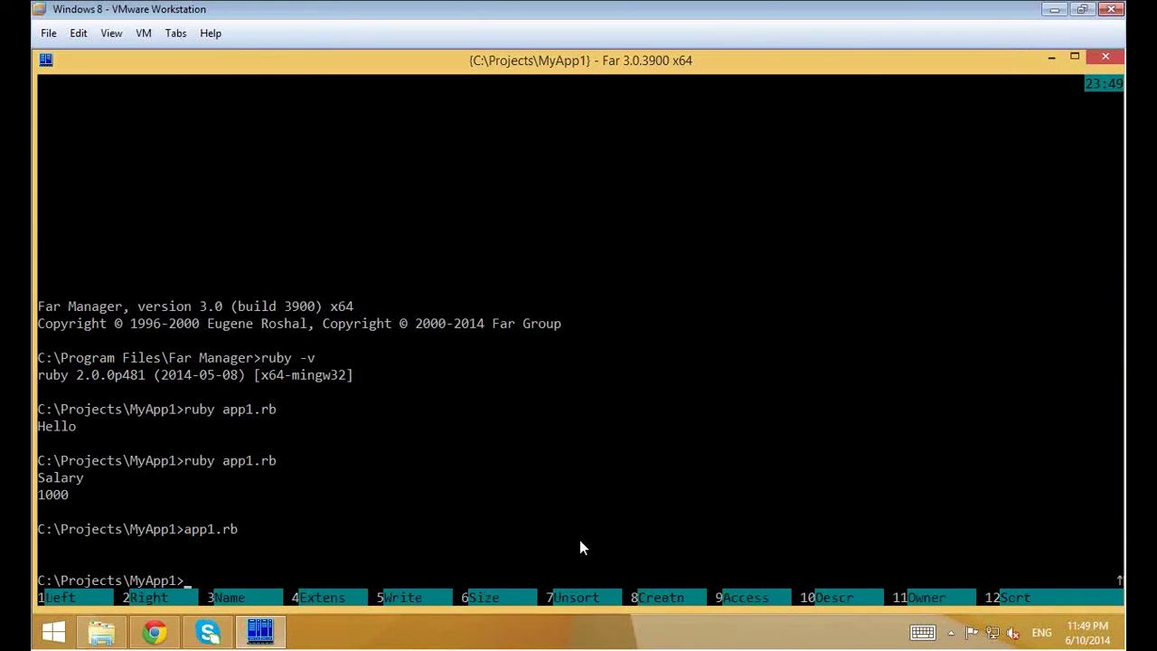
pyautogui.hotkey('ctrl', 'o')
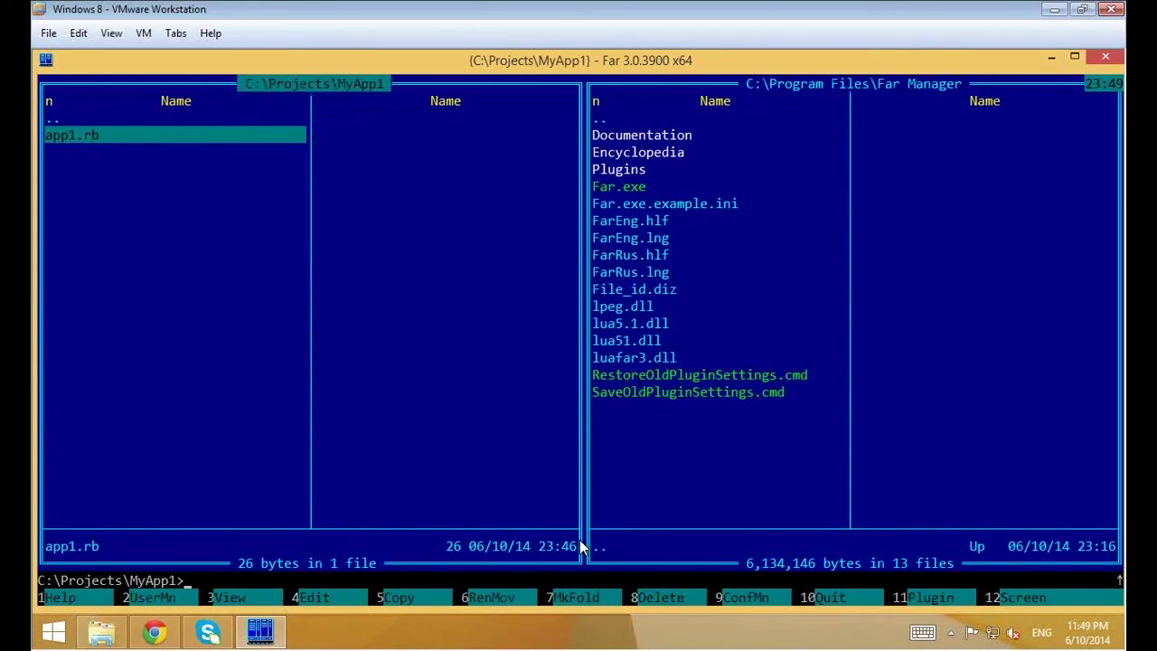
# View the contents of app1.rb, close the viewer and hide the file panels.
pyautogui.press('F3')
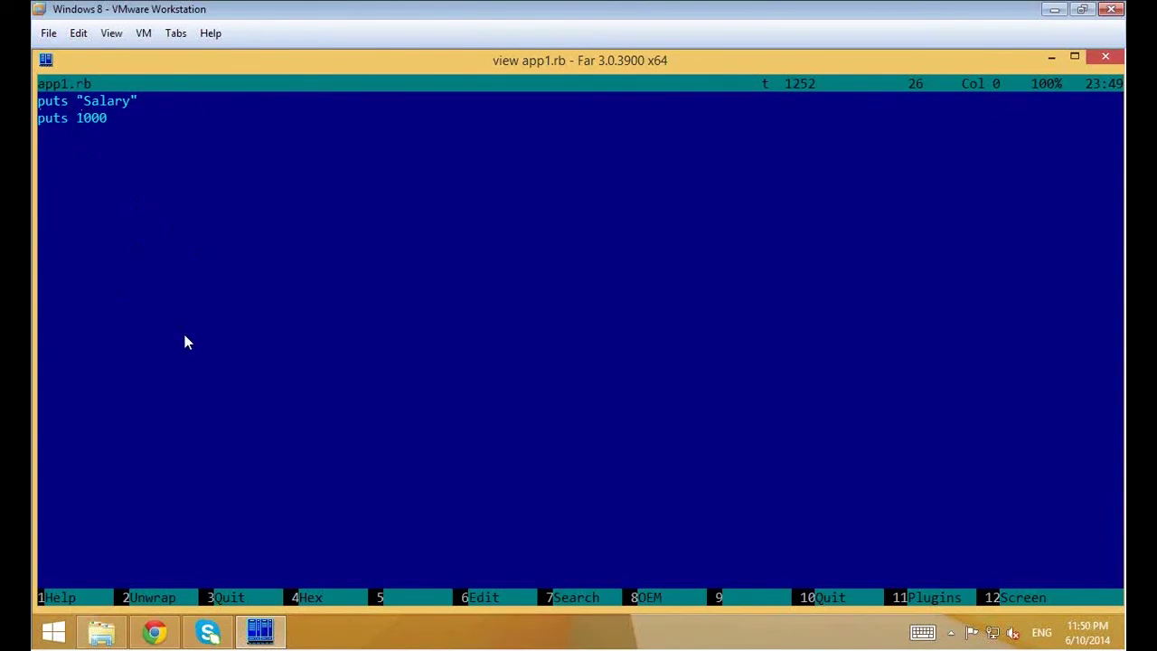
pyautogui.press('Escape')
pyautogui.hotkey('ctrl', 'o')
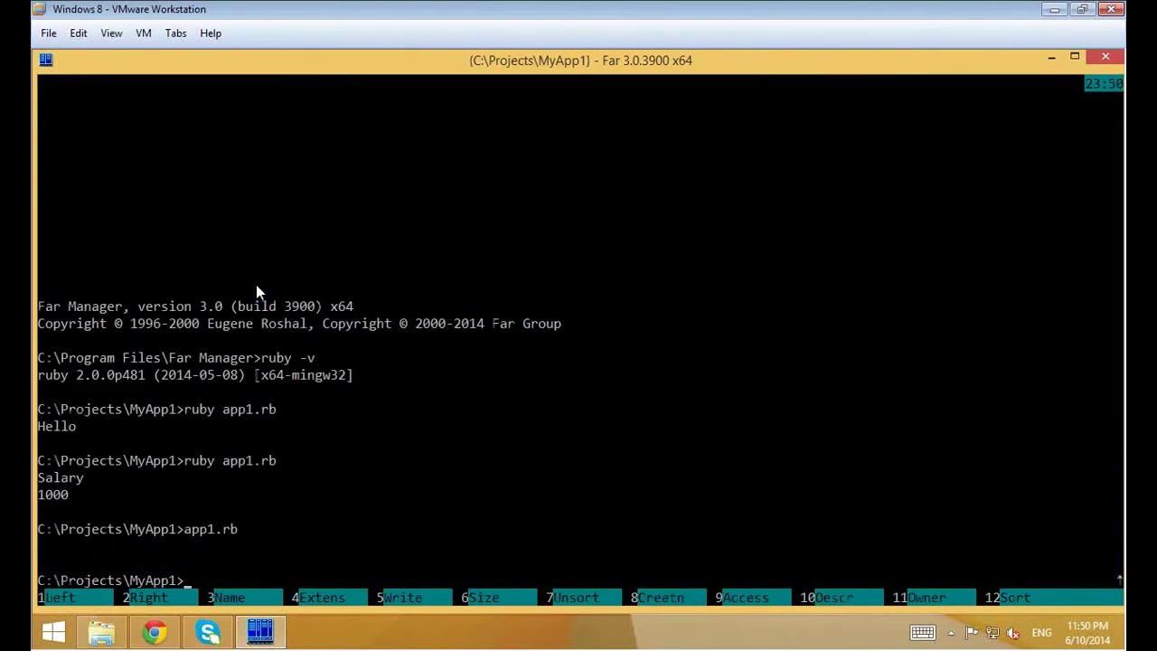
# Run the program from the console with the command ruby app1.rb.
pyautogui.write('ruby')
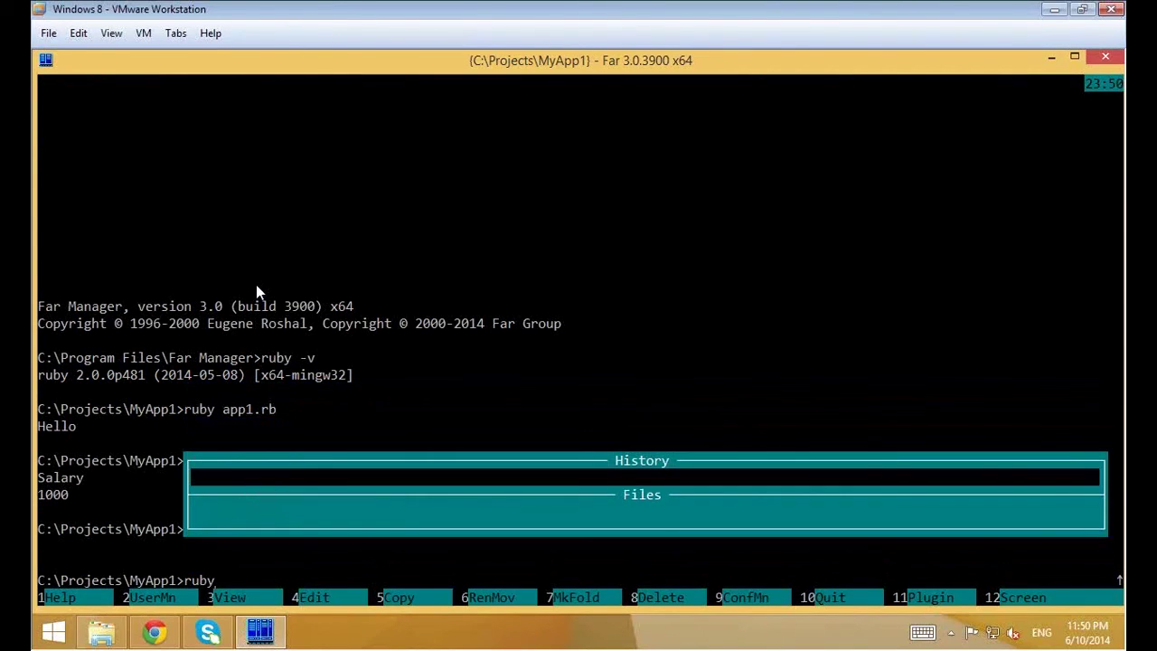
pyautogui.write(' app1.')
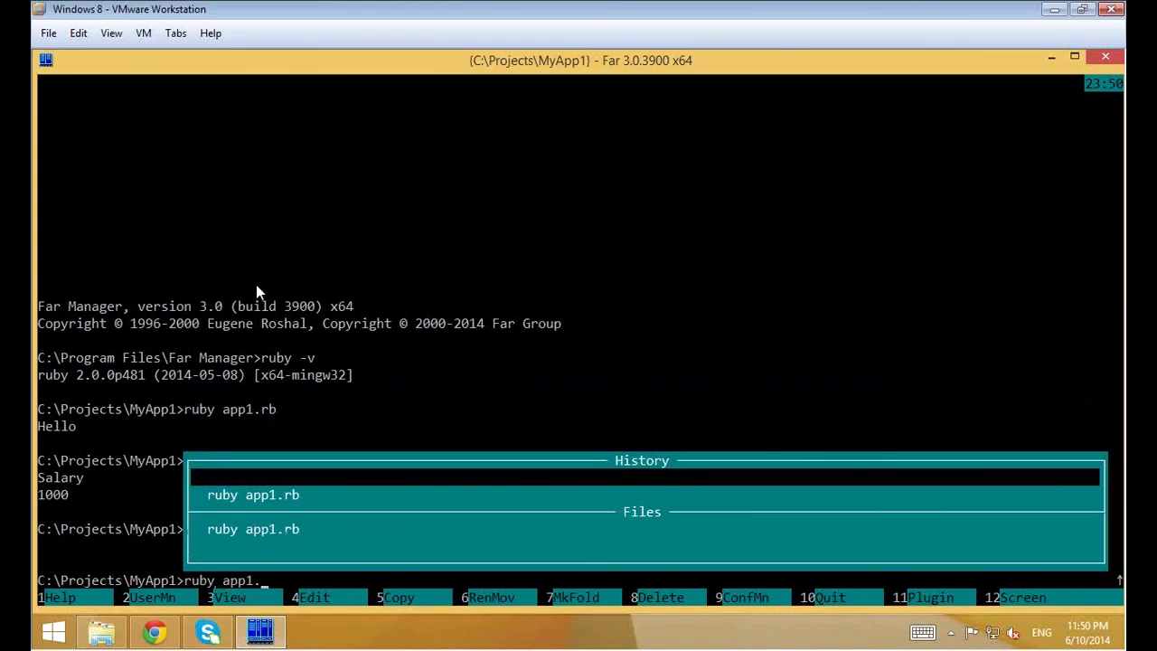
pyautogui.write('rb')
pyautogui.press('Return')
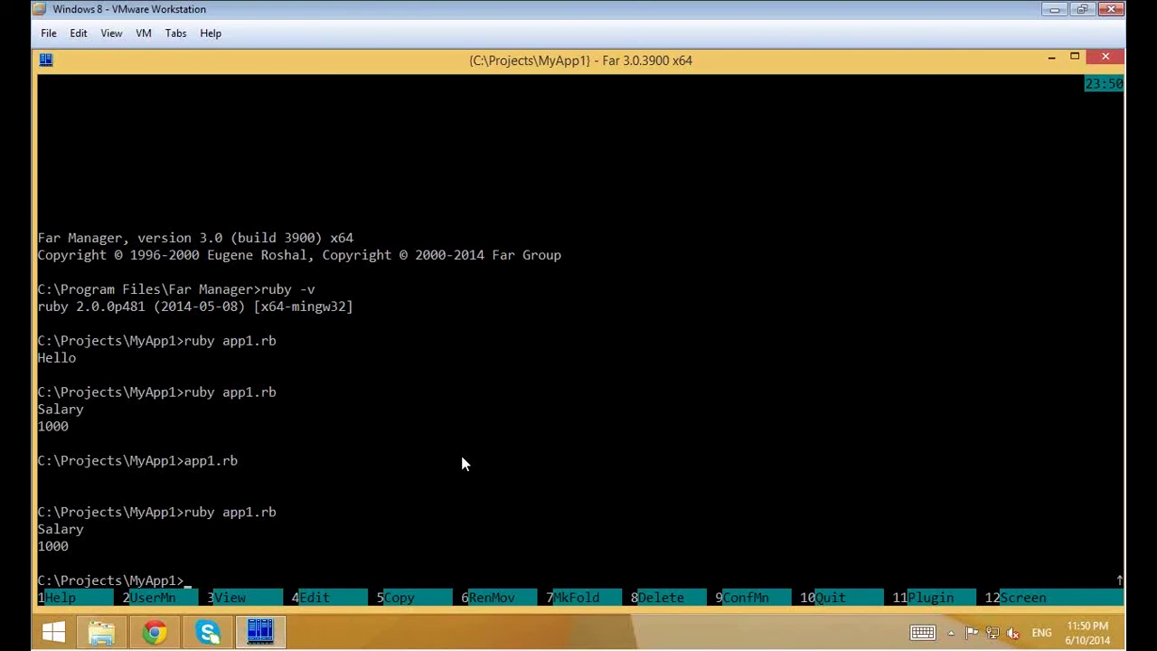
# Enter ruby at the console prompt, look through the completion suggestions and dismiss them.
pyautogui.write('ruby')
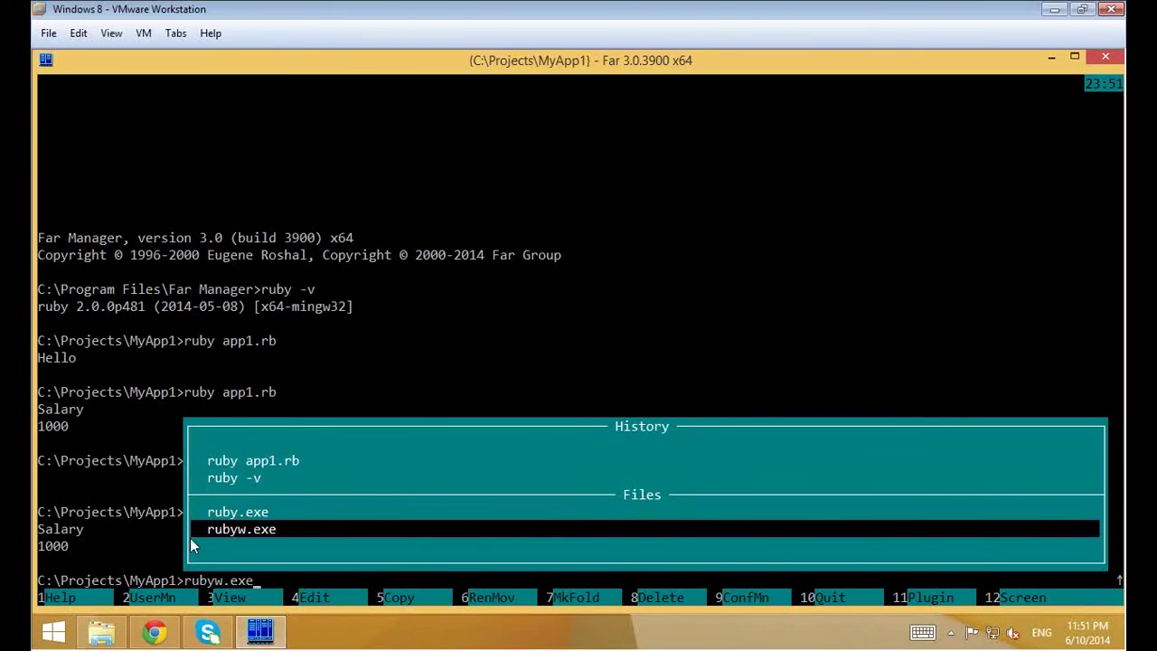
pyautogui.press('Escape')
pyautogui.press('ctrl')
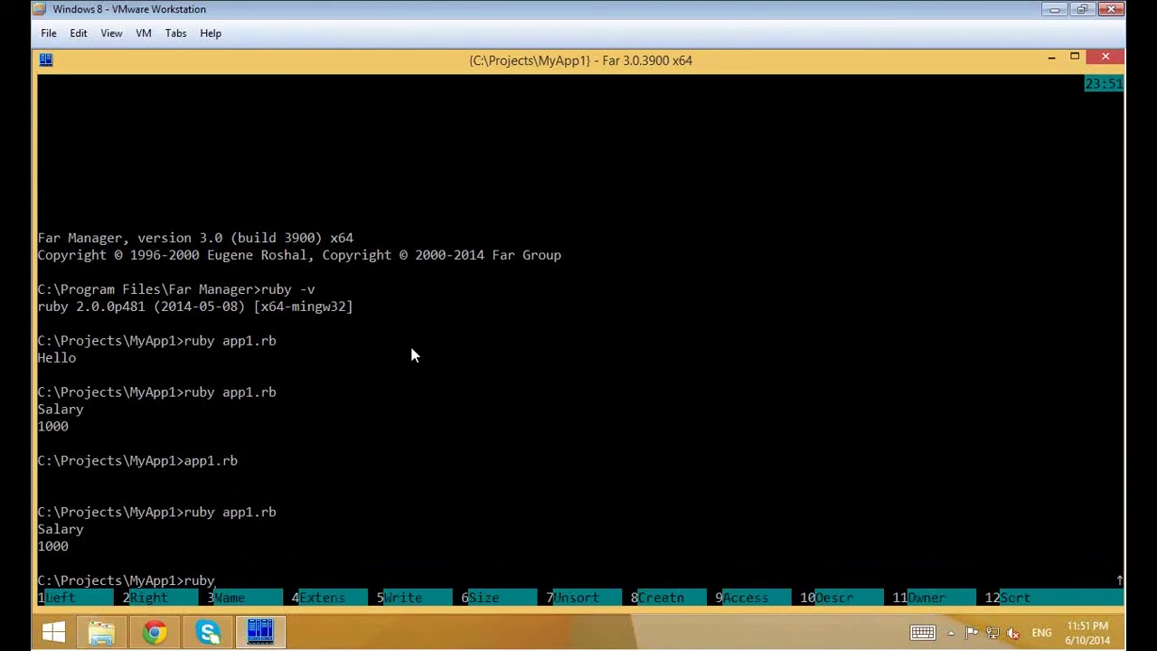
# Switch to File Explorer, open the C:\Ruby200-x64\bin folder and locate the ruby application in it.
pyautogui.click(103, 634)
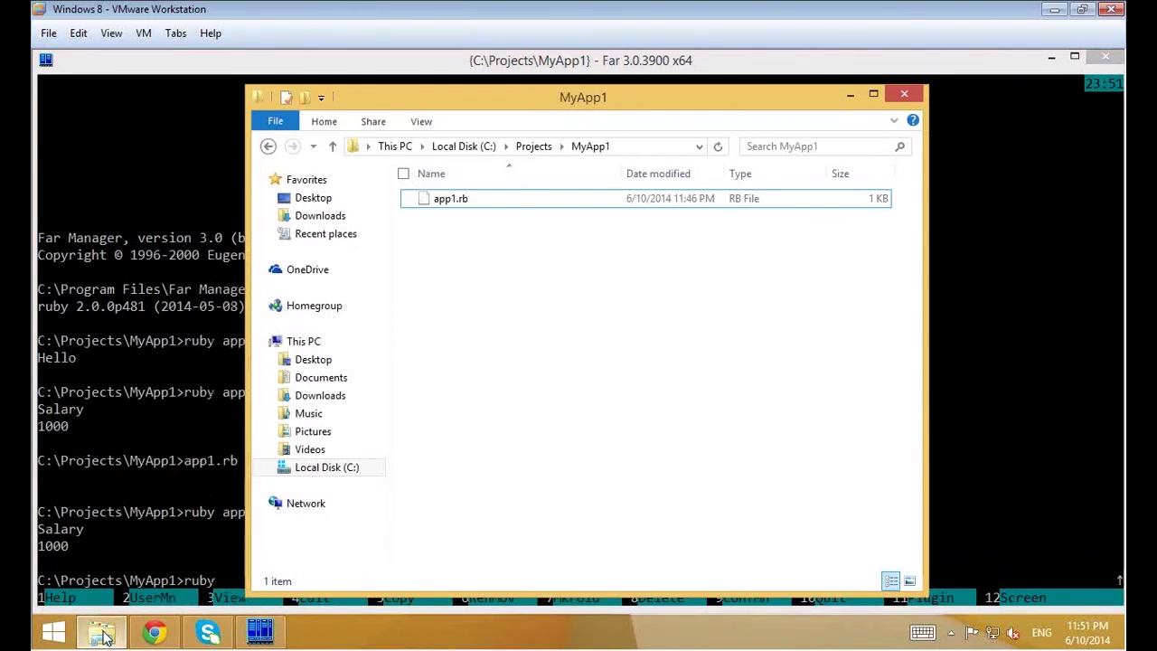
pyautogui.click(471, 148)
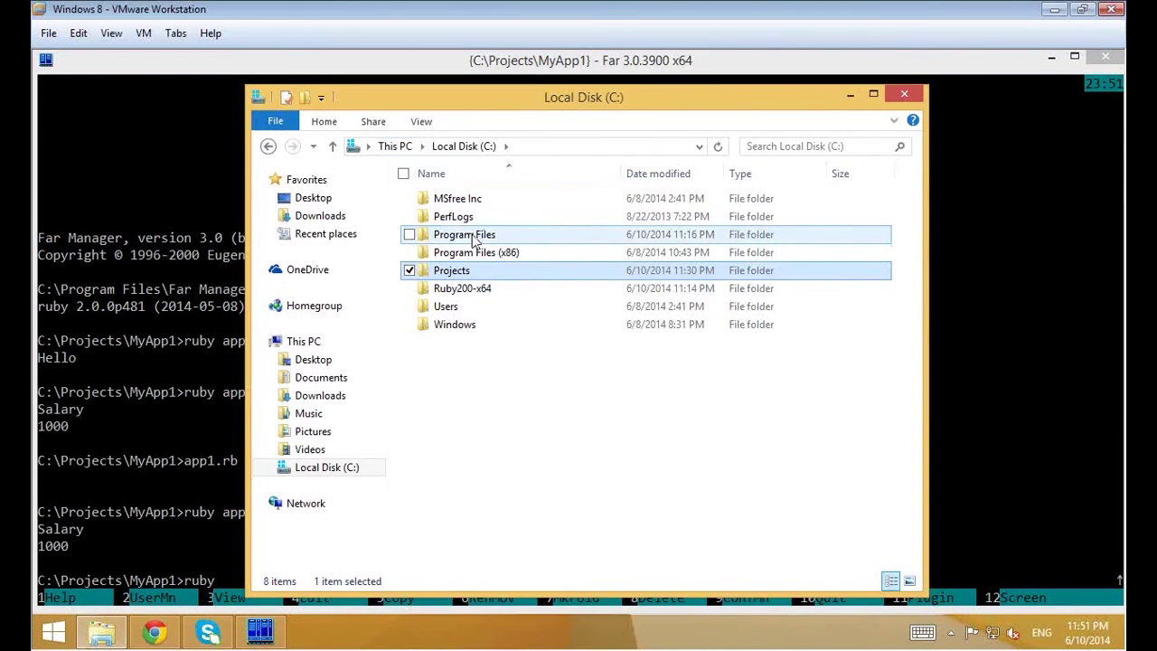
pyautogui.click(467, 290)
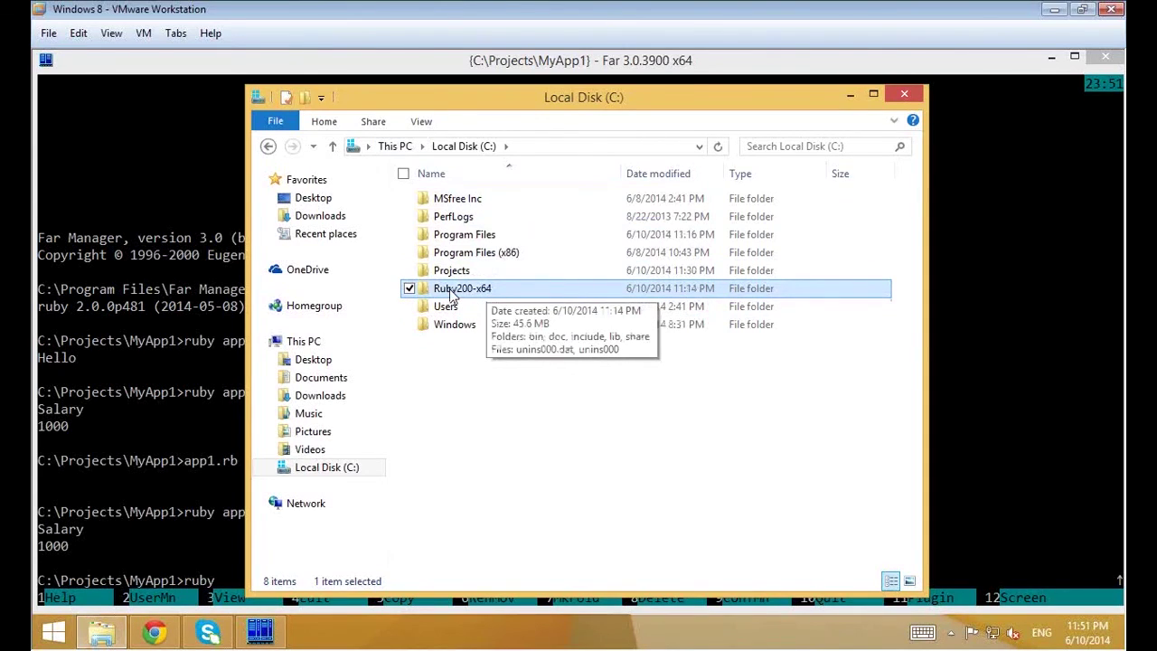
pyautogui.doubleClick(451, 294)
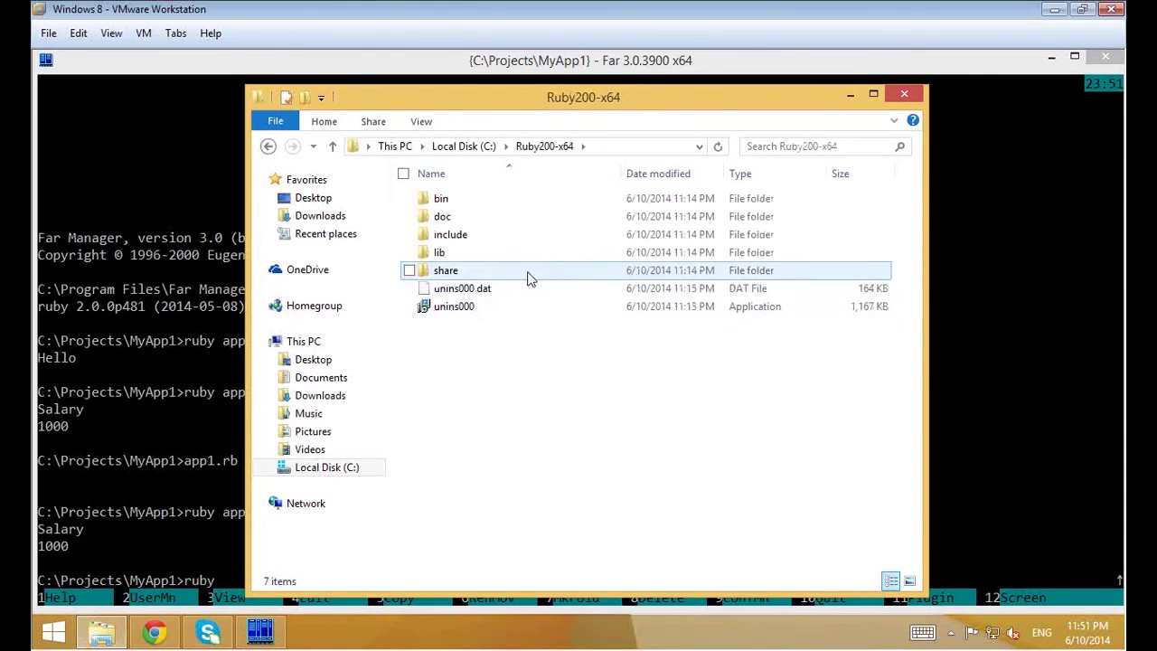
pyautogui.doubleClick(440, 199)
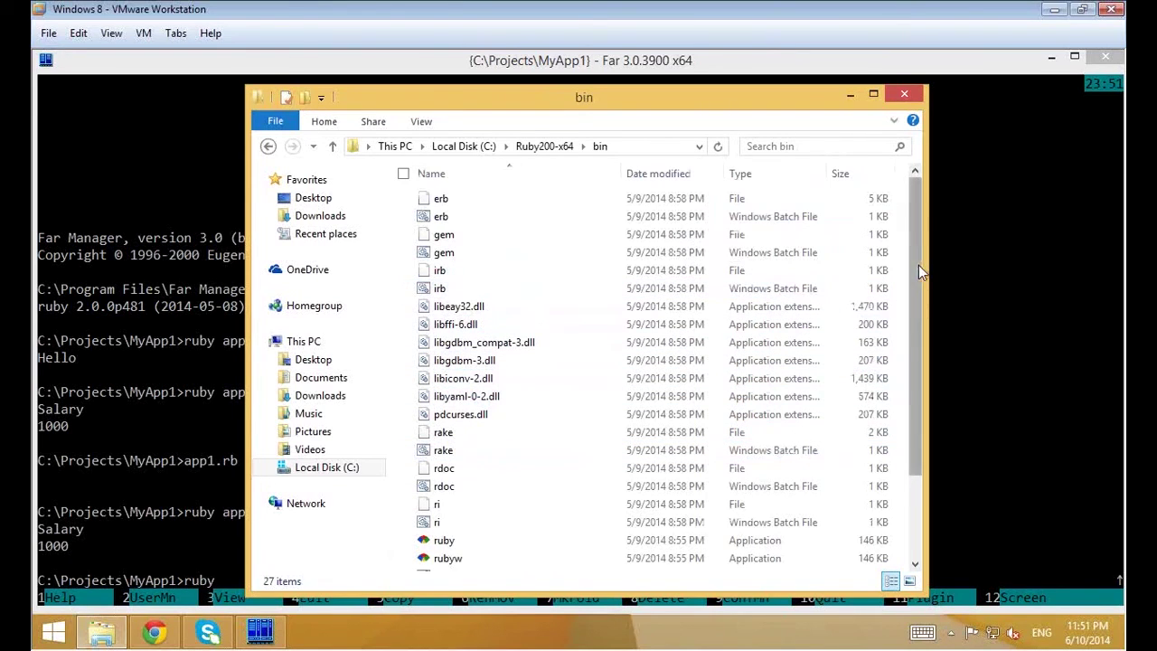
pyautogui.moveTo(922, 275); pyautogui.dragTo(933, 378)
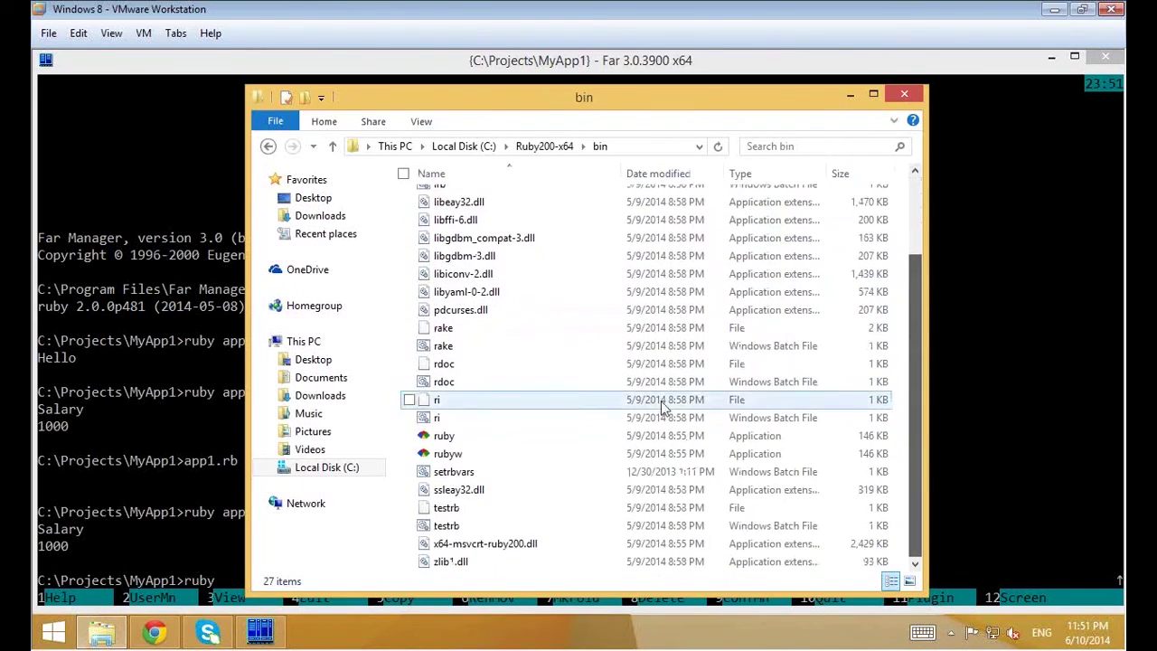
pyautogui.moveTo(458, 443)
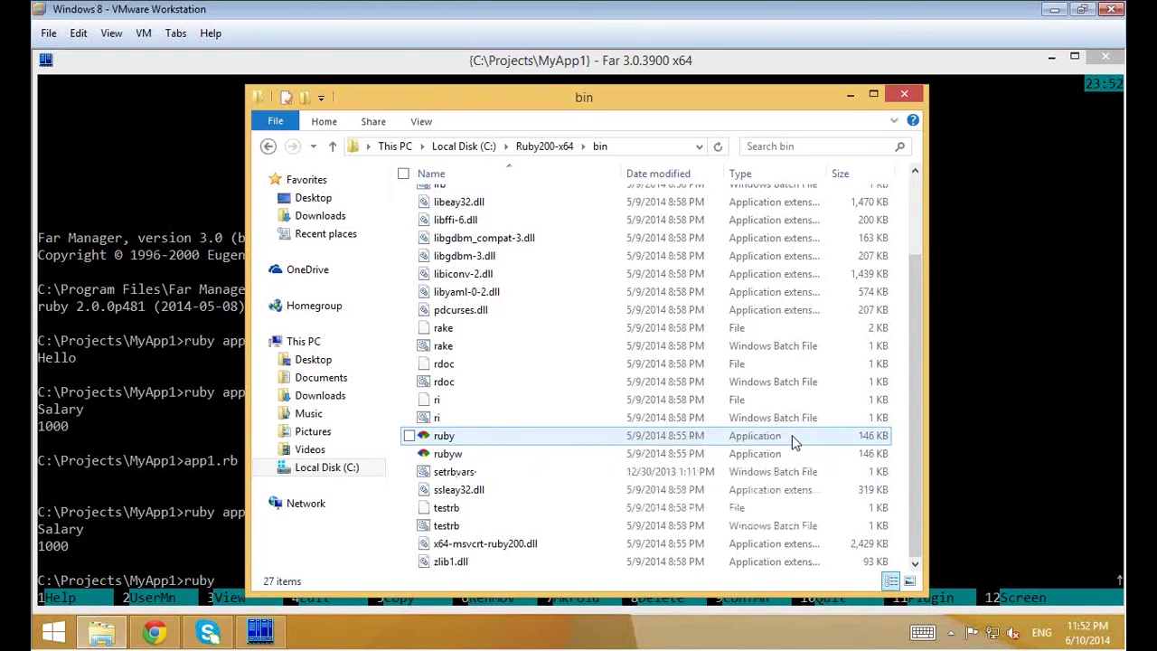
# Select the ruby application, look over the actions available for it and dismiss them.
pyautogui.rightClick(502, 439)
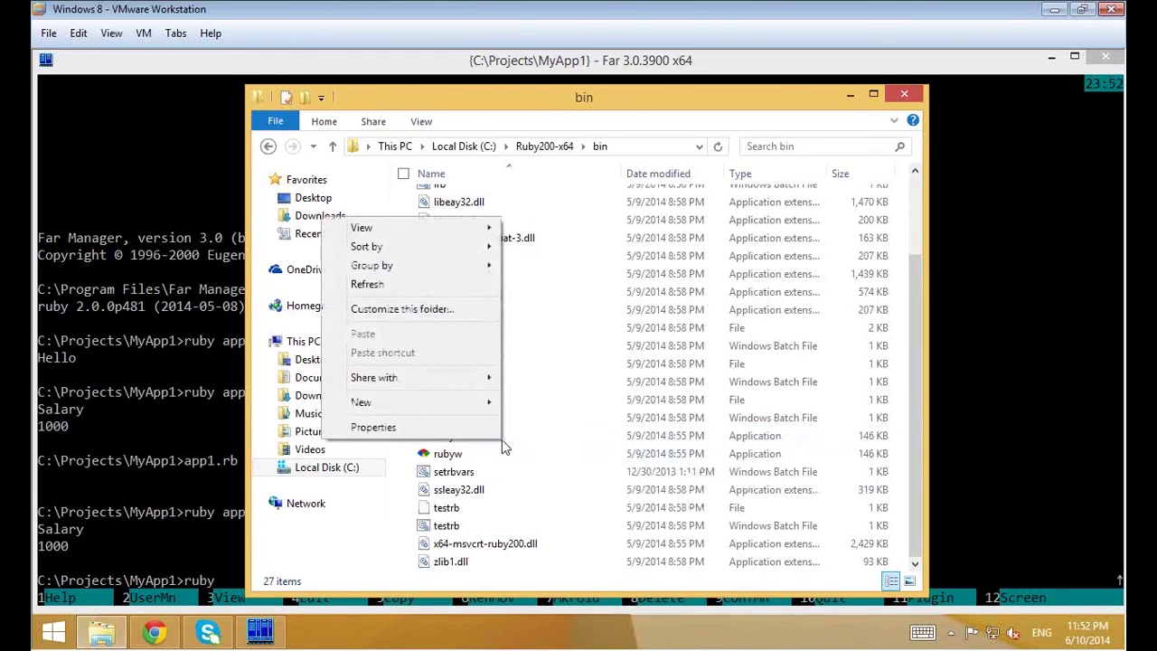
pyautogui.click(556, 443)
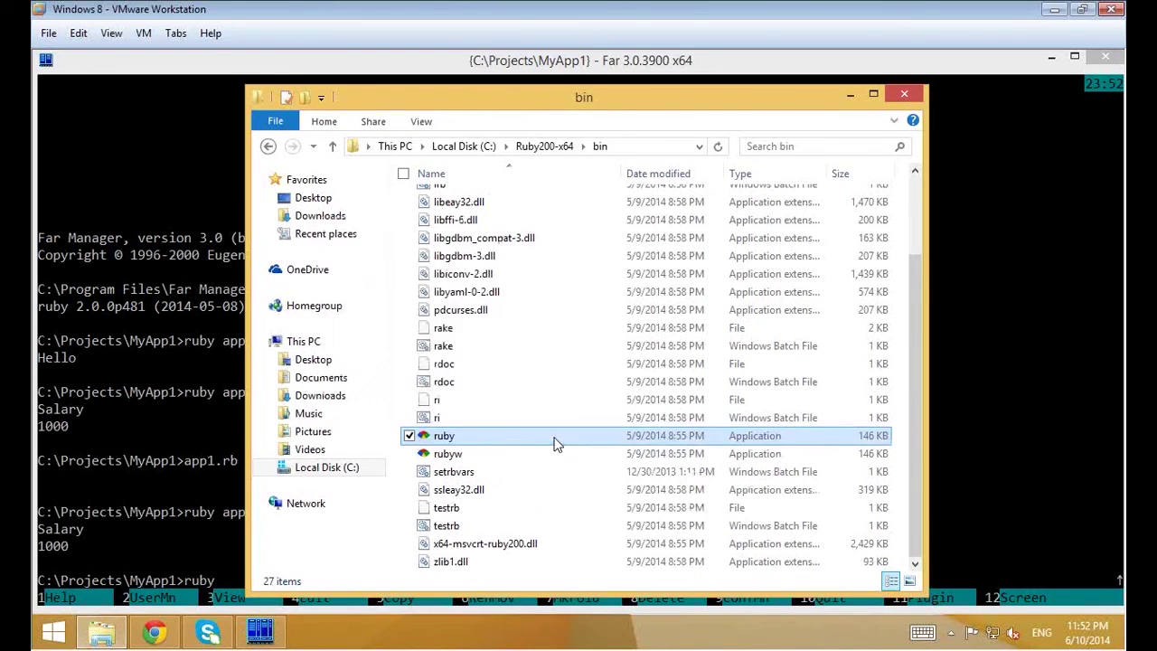
pyautogui.rightClick(499, 442)
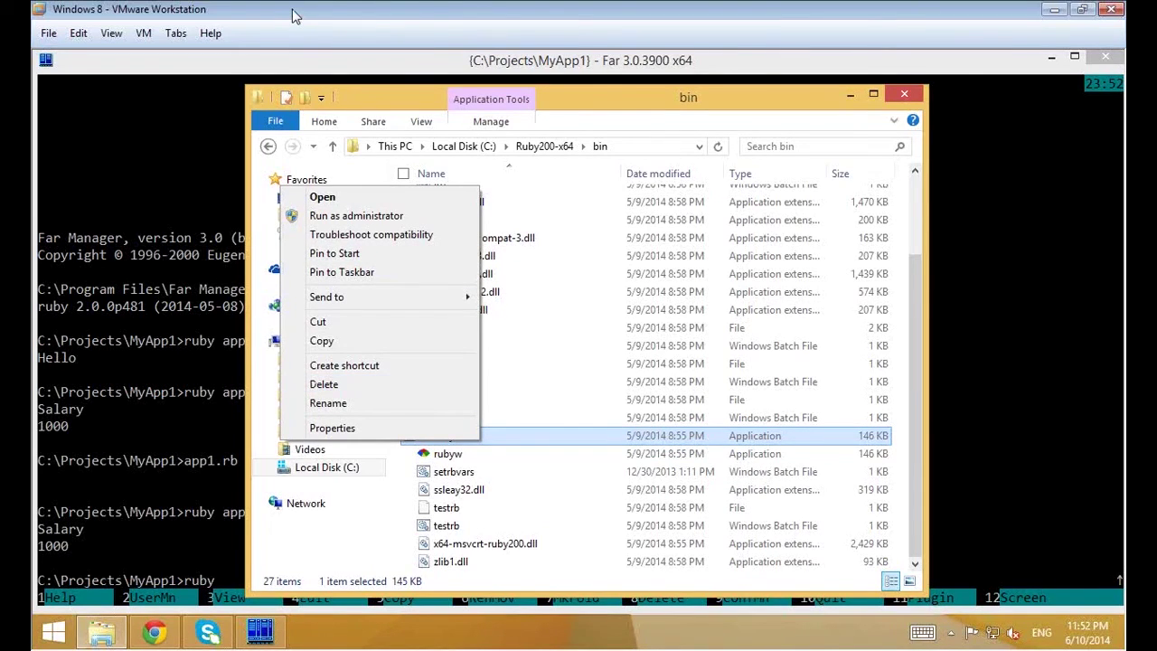
pyautogui.press('Escape')
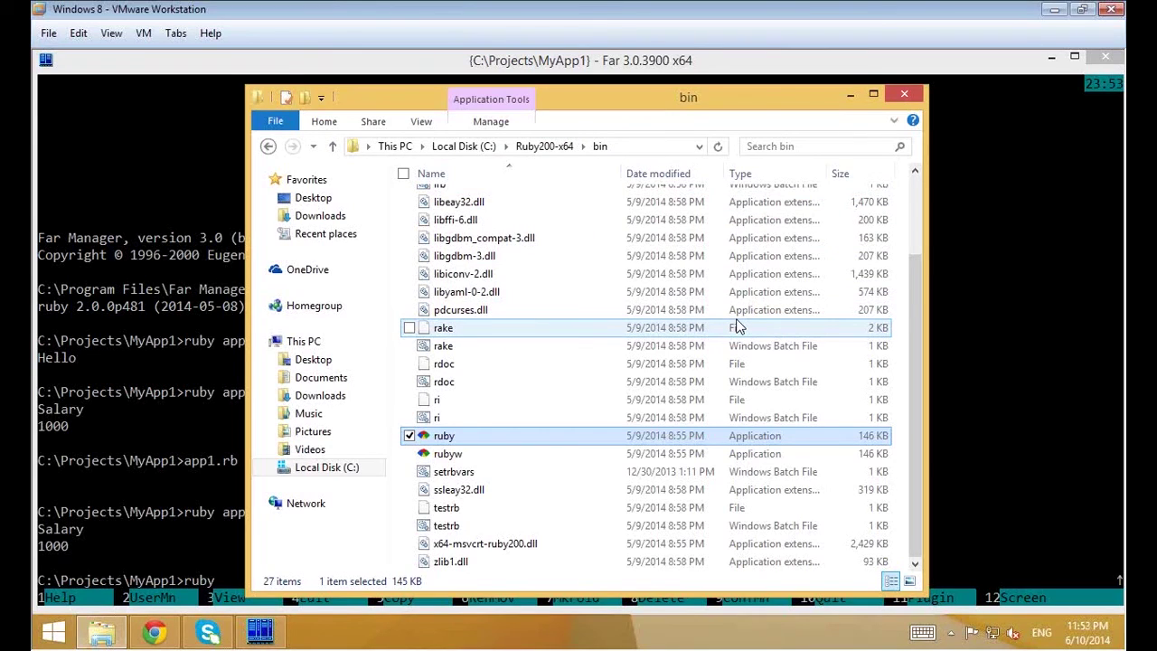
# Show the bin folder's full path as editable text and highlight C:\Ruby200-x64\bin to examine it.
pyautogui.click(633, 148)
pyautogui.click(534, 147)
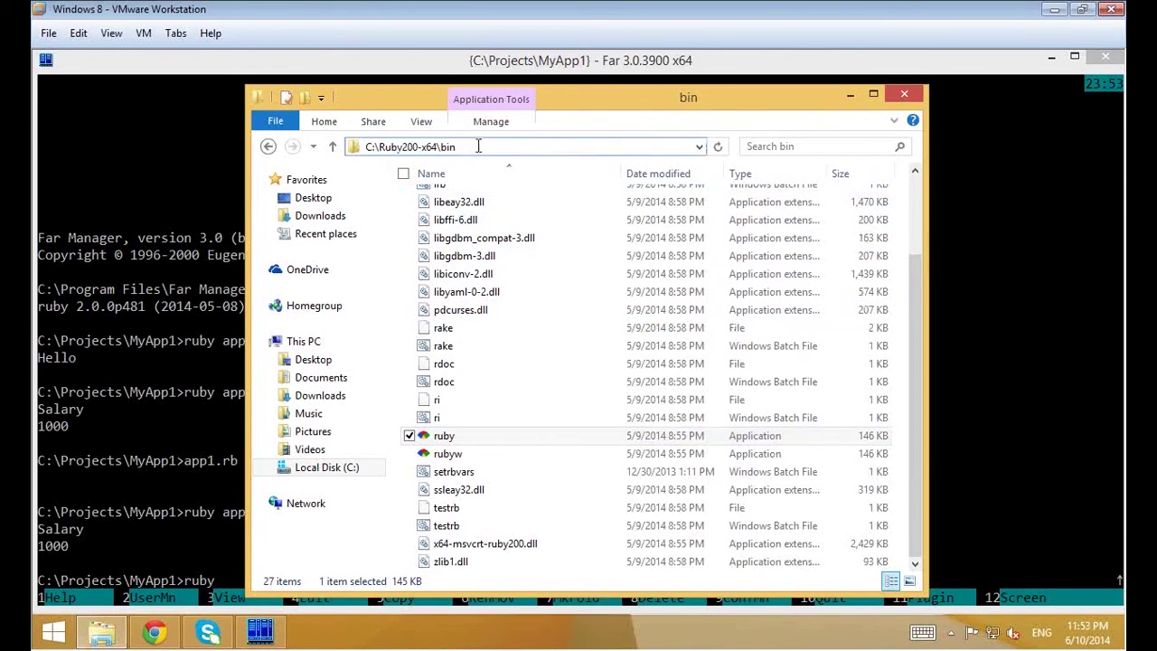
pyautogui.moveTo(478, 147); pyautogui.dragTo(356, 145)
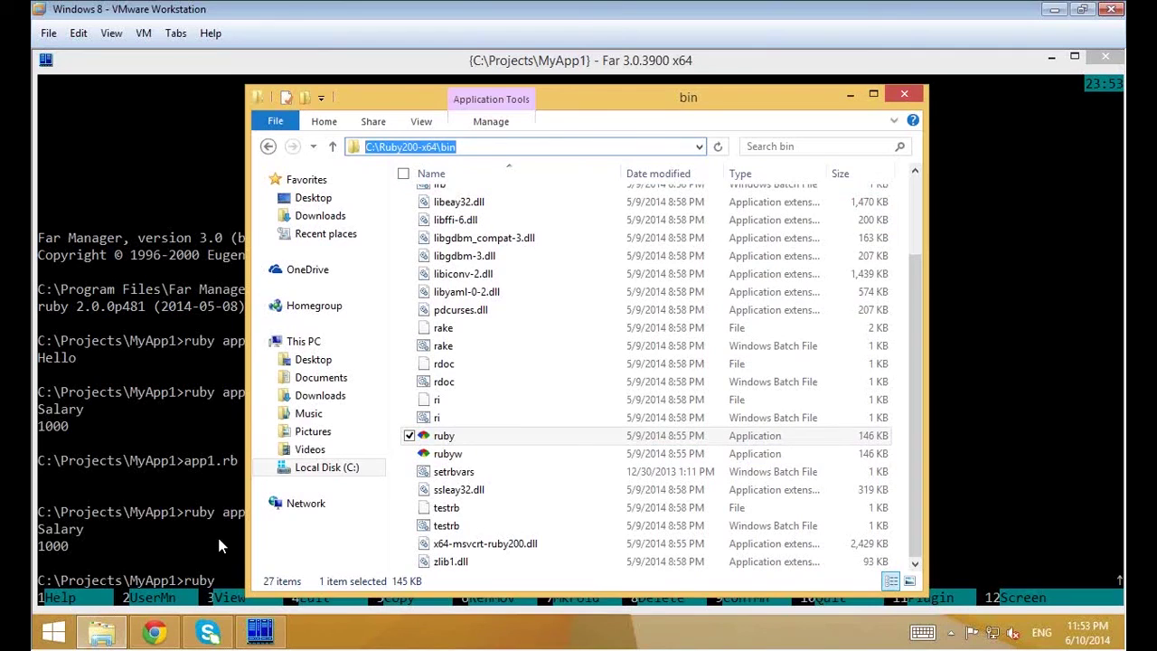
pyautogui.click(500, 144)
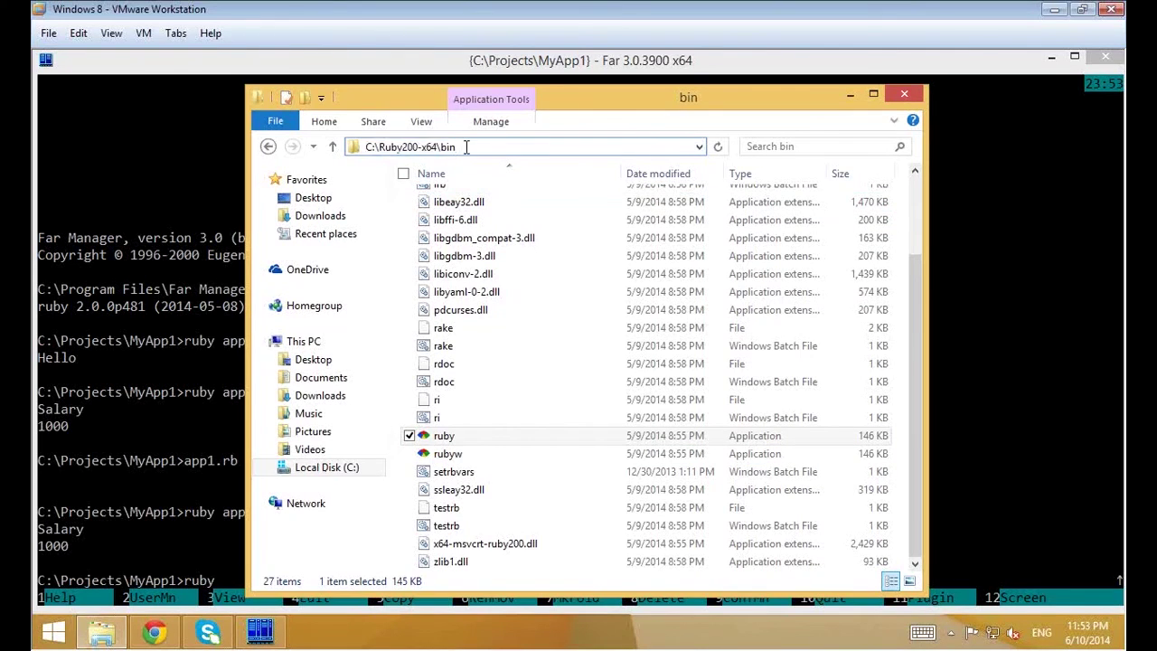
pyautogui.moveTo(466, 147); pyautogui.dragTo(363, 145)
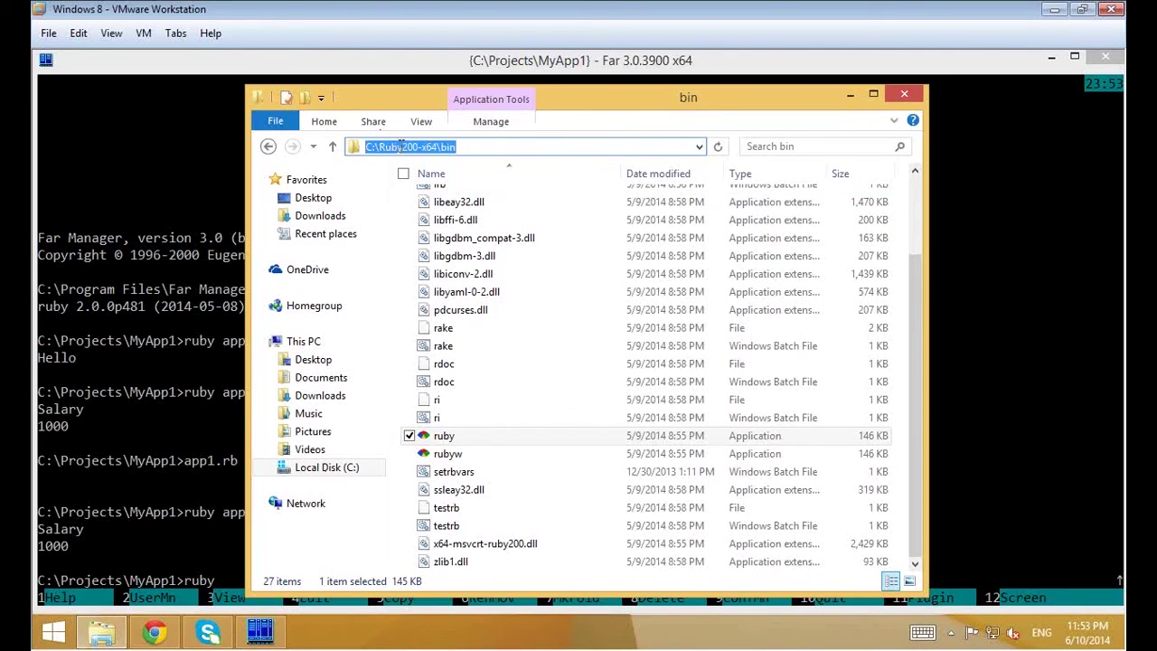
pyautogui.click(466, 146)
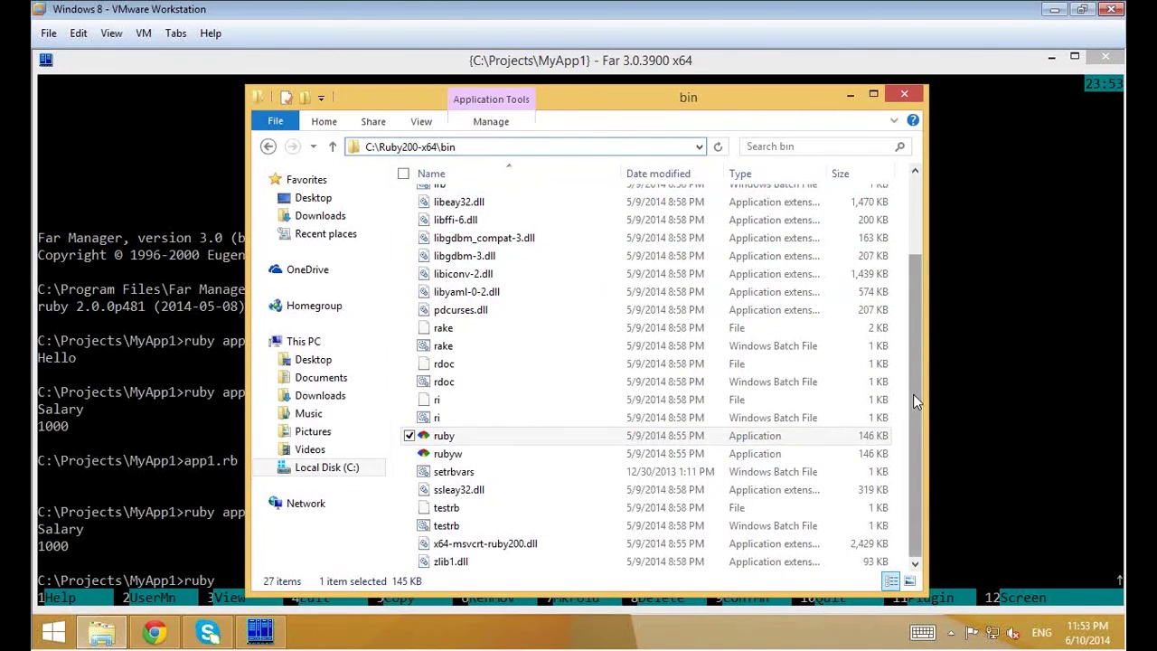
# Deselect the ruby application and minimize the File Explorer window to return to Far Manager.
pyautogui.moveTo(913, 394); pyautogui.dragTo(904, 474)
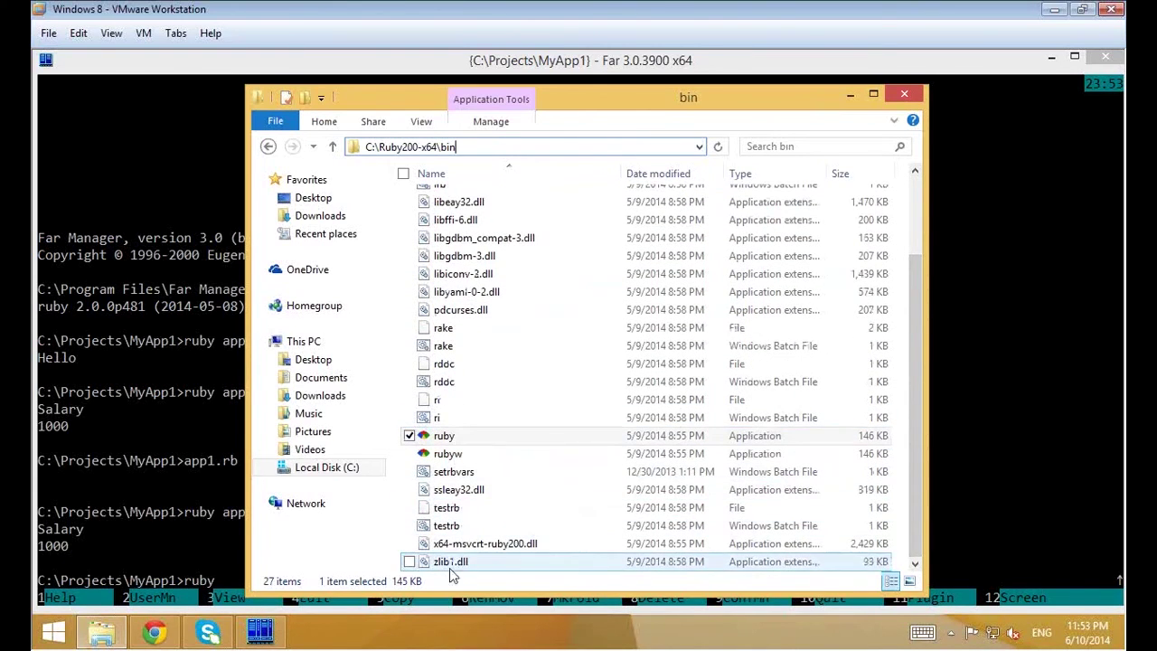
pyautogui.click(409, 437)
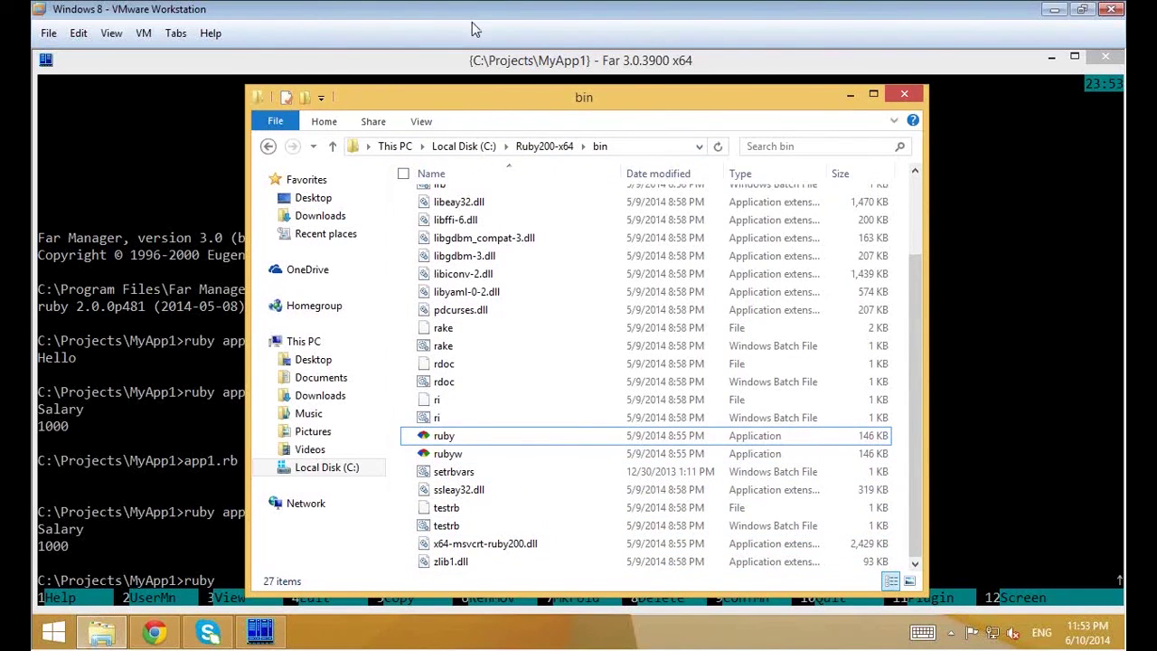
pyautogui.click(852, 95)
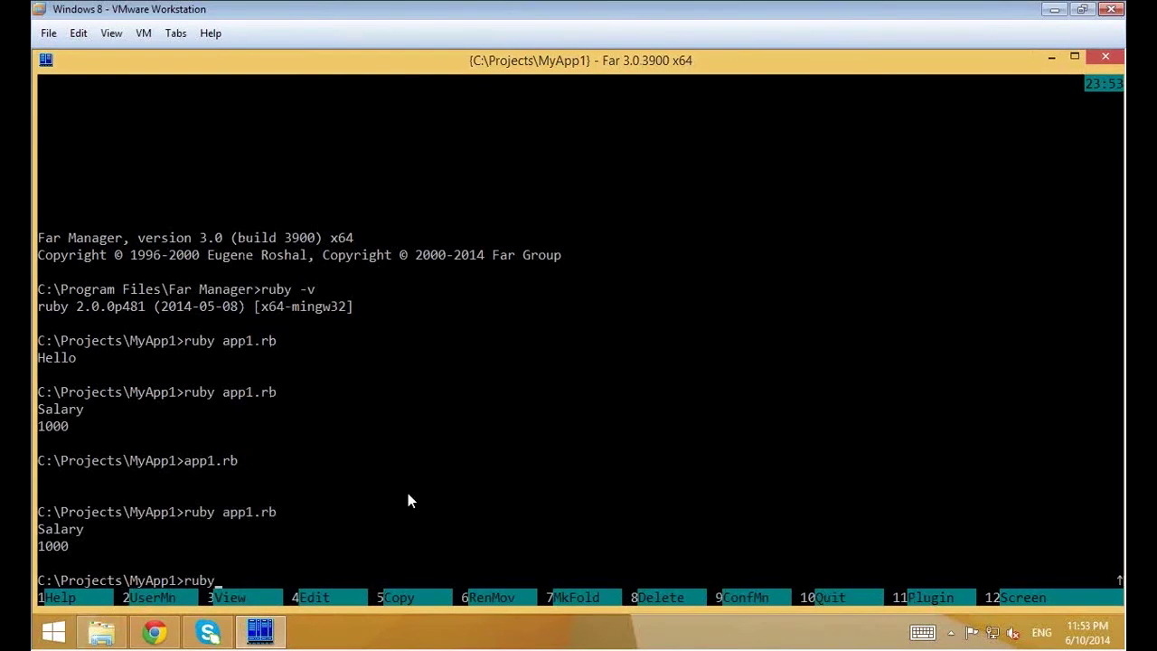
# Clear the console prompt and try to run app1.rb with the nonexistent command xxx app1.rb.
pyautogui.hotkey('ctrl', 'space')
pyautogui.press('Escape')
pyautogui.press('Escape')
pyautogui.write('xxx app1.')
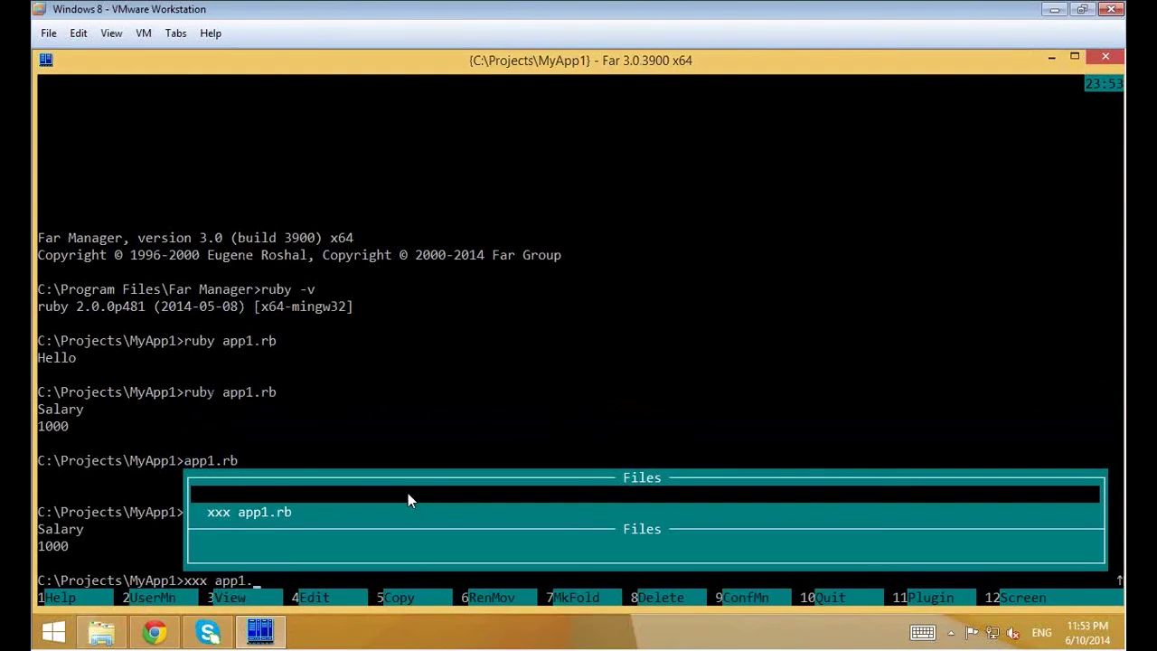
pyautogui.write('rb')
pyautogui.press('Return')
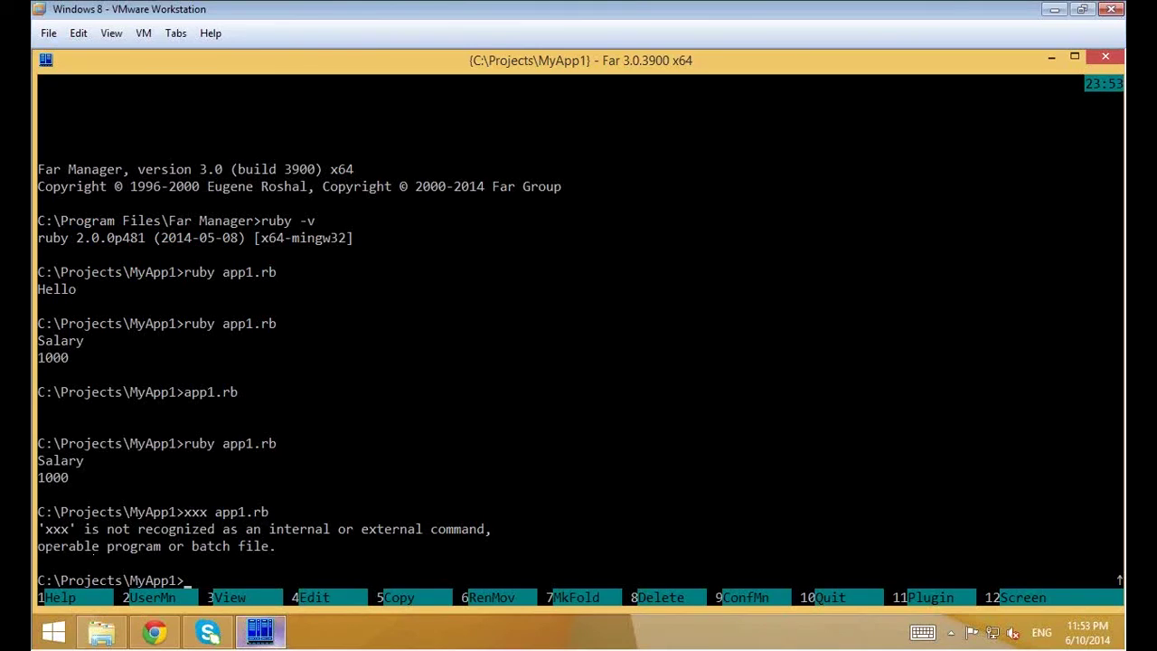
pyautogui.moveTo(260, 631)
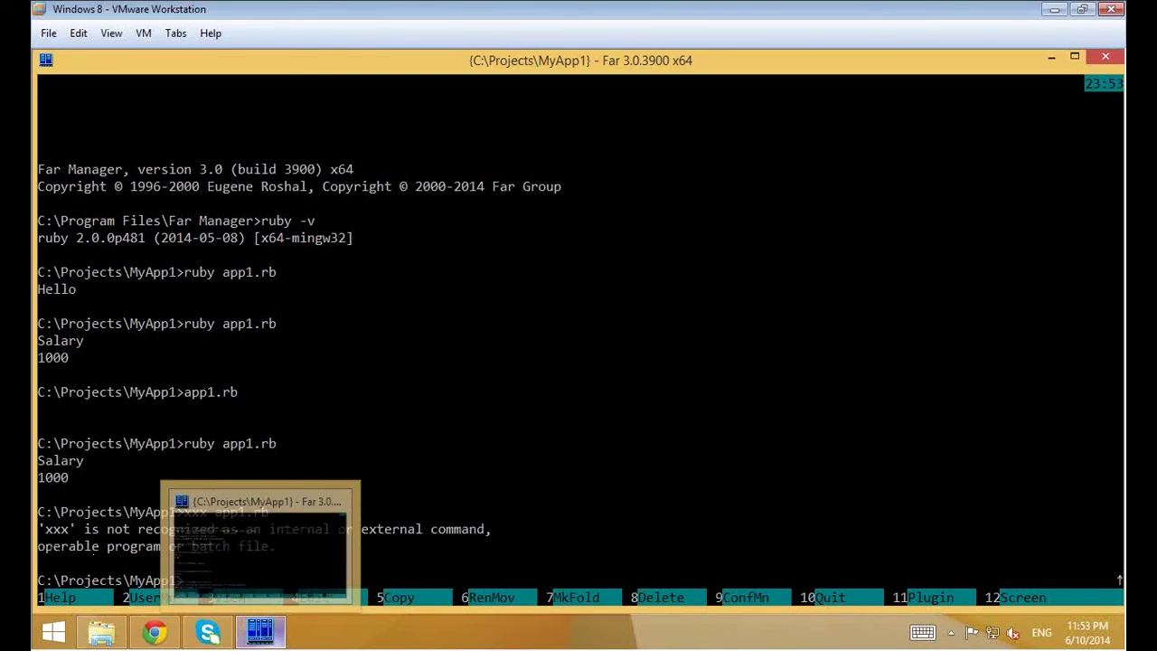